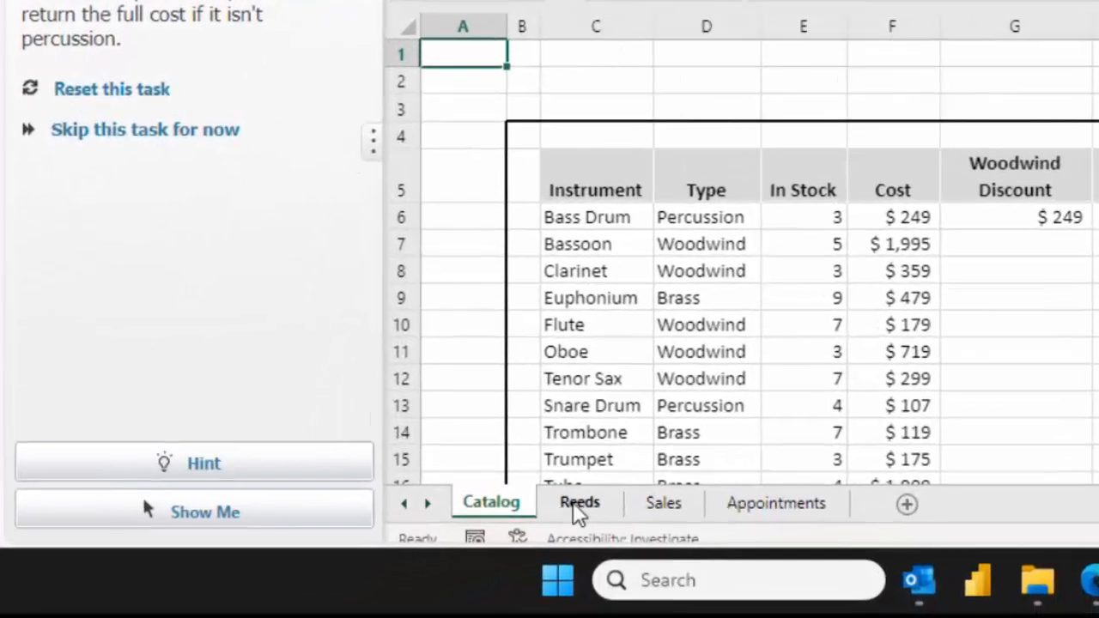
Look through the Reeds, Sales and Appointments worksheets and return to the Catalog worksheet.
click(394, 580)
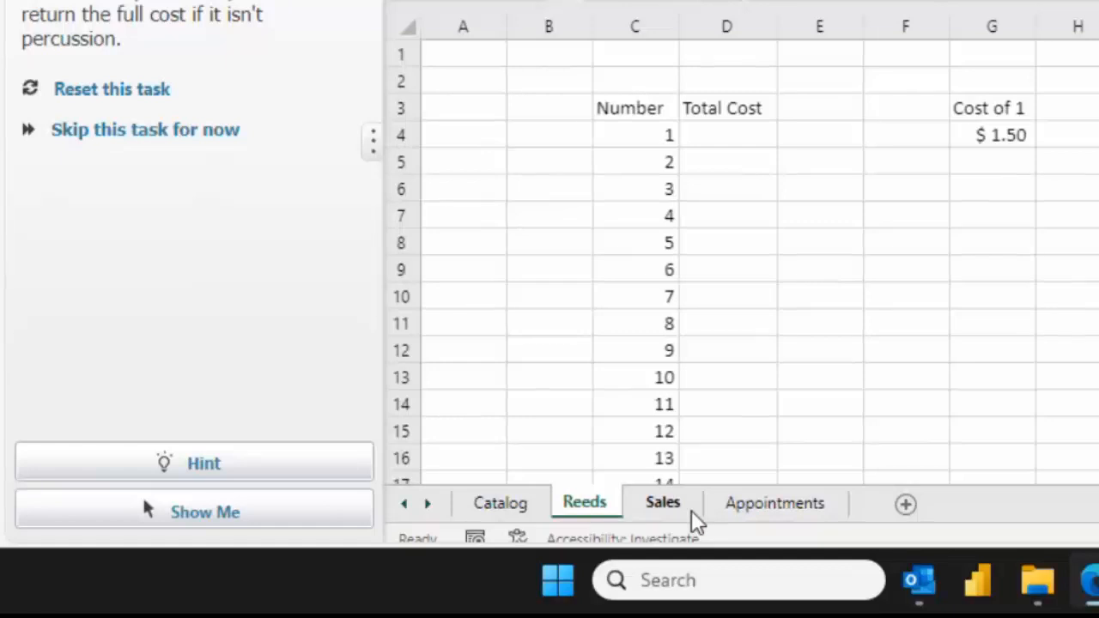
click(666, 520)
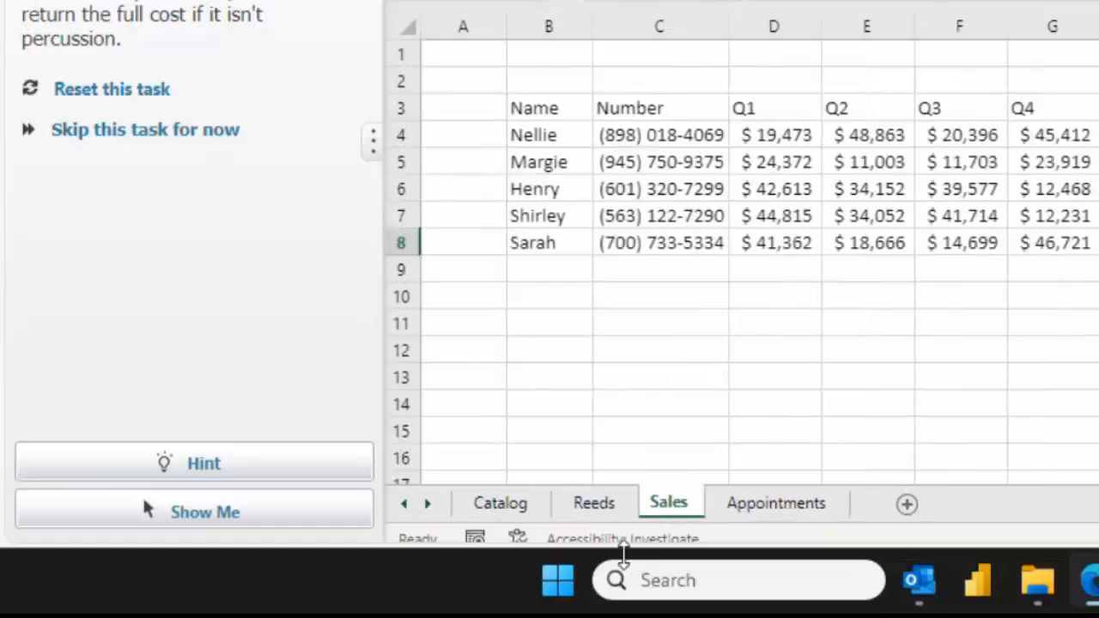
click(744, 521)
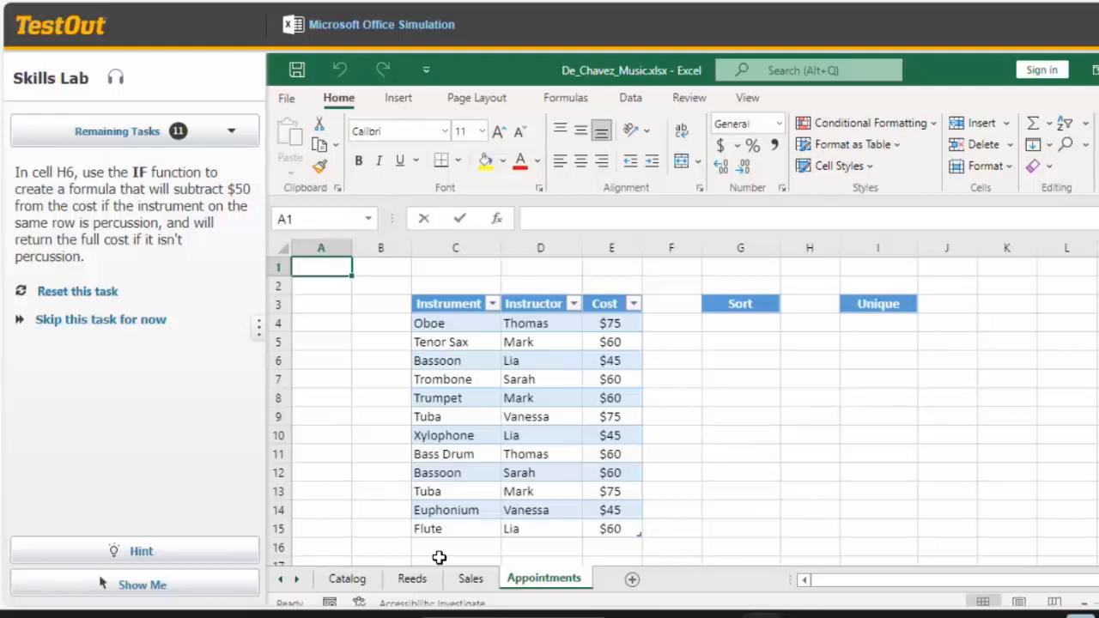
click(344, 580)
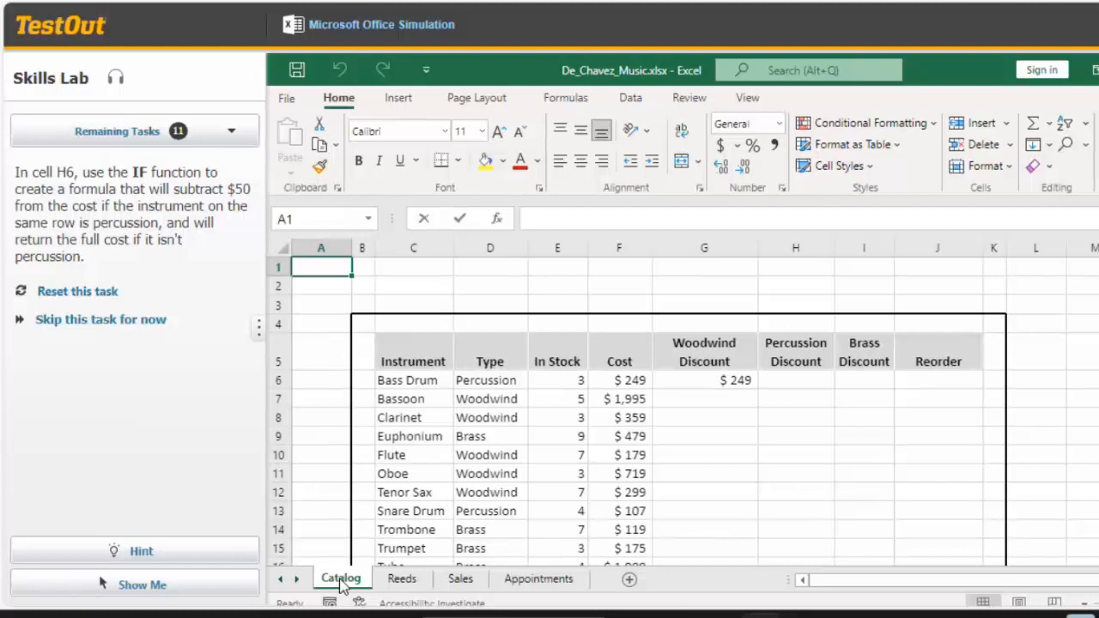
Start an IF function in cell H6 of the Catalog sheet with the logical test D6="percussion".
click(567, 101)
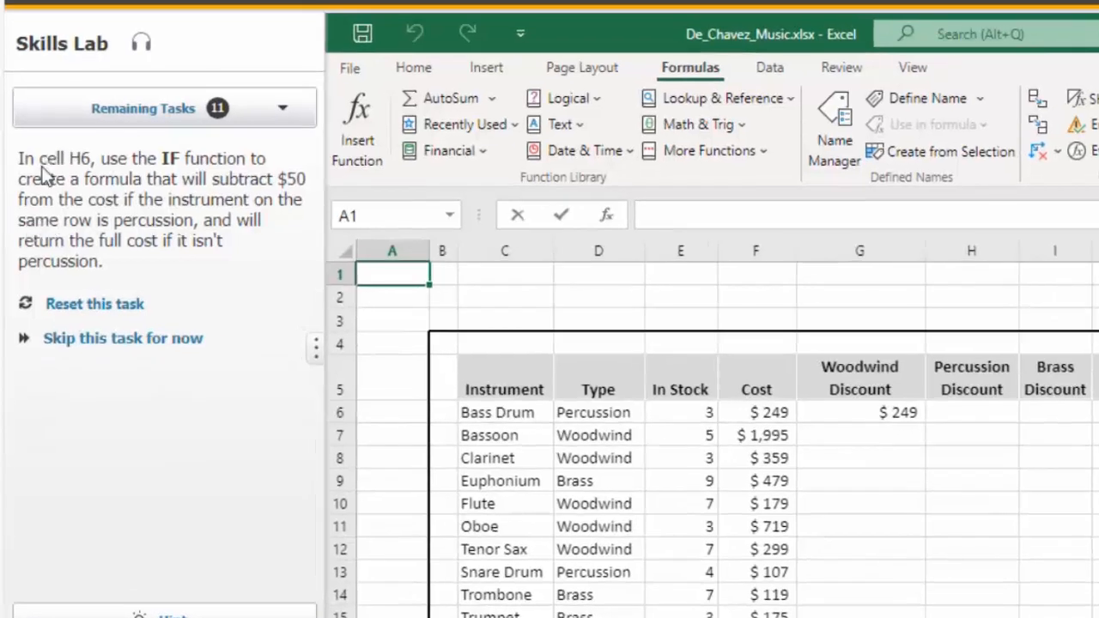
click(976, 415)
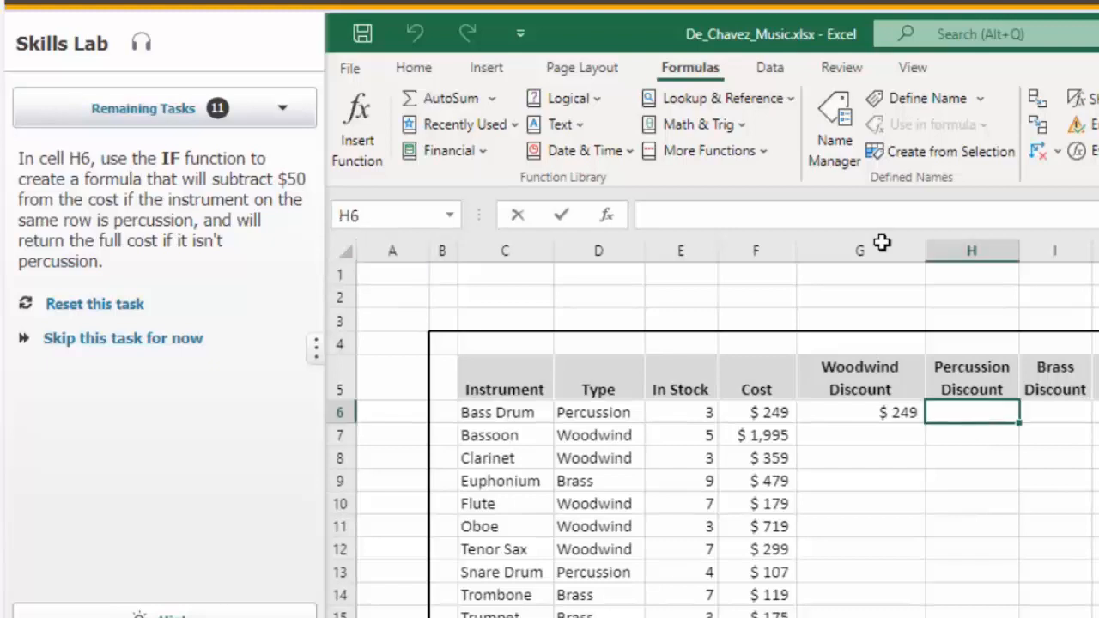
click(599, 103)
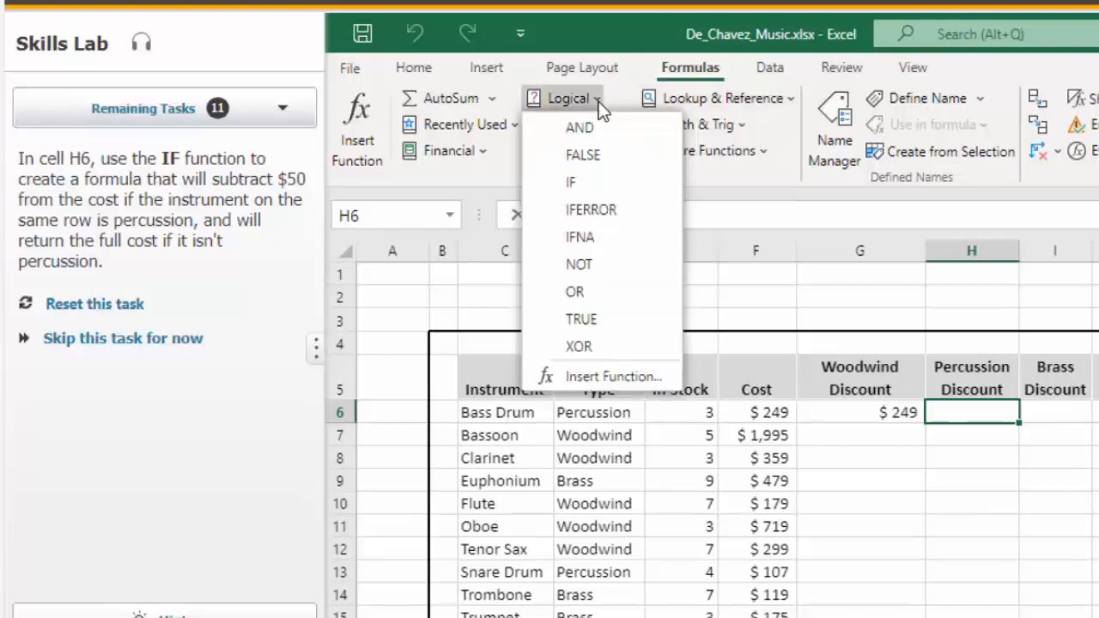
click(592, 182)
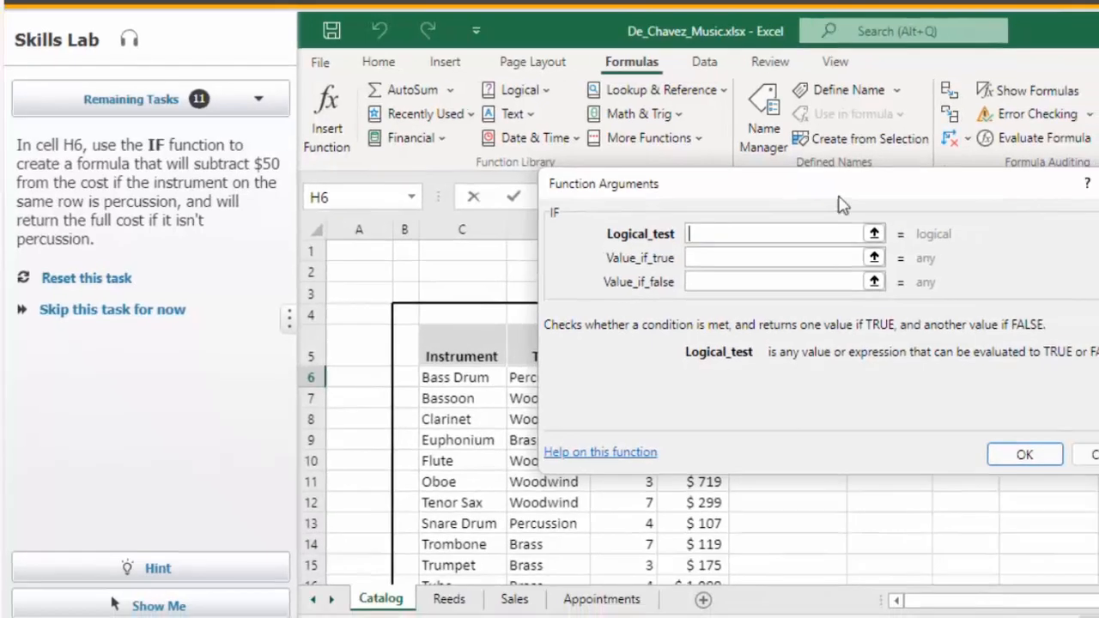
drag(842, 203, 925, 432)
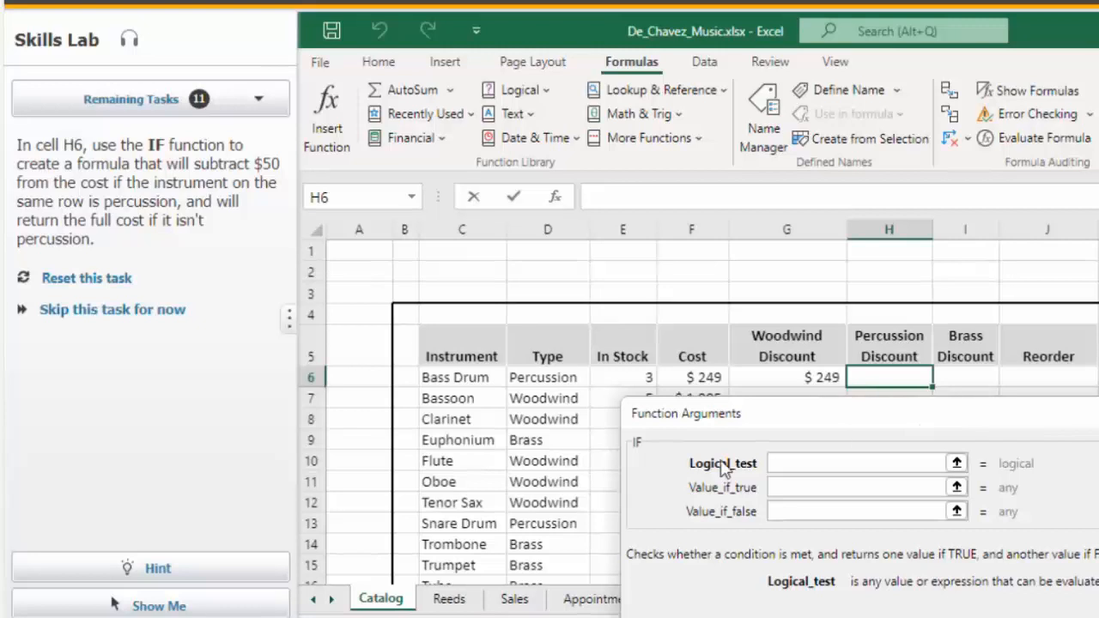
click(799, 465)
click(547, 379)
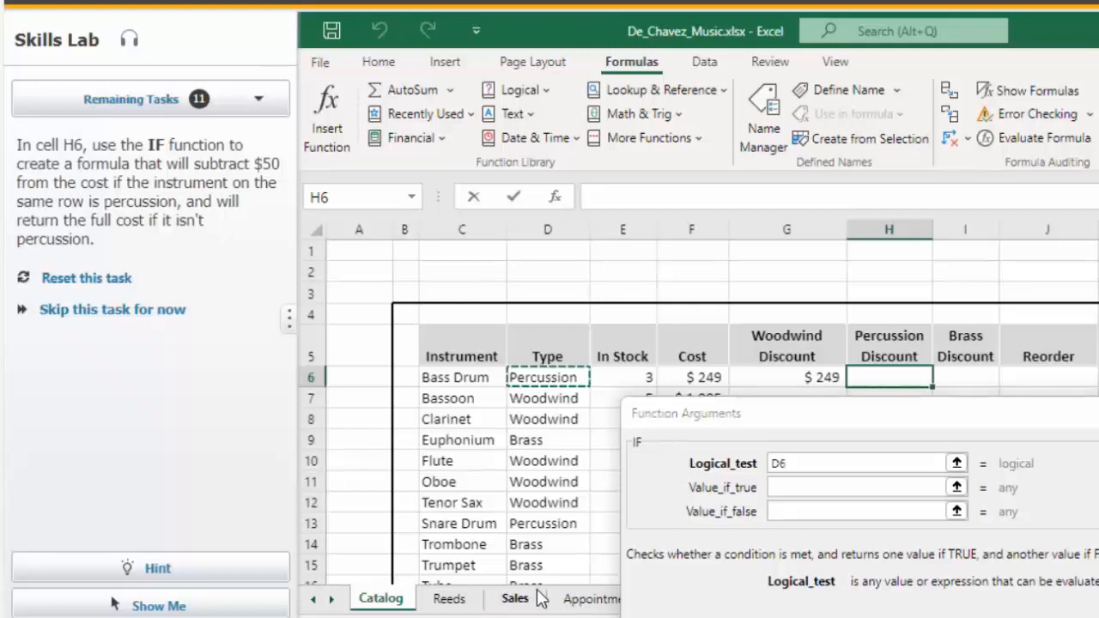
click(807, 469)
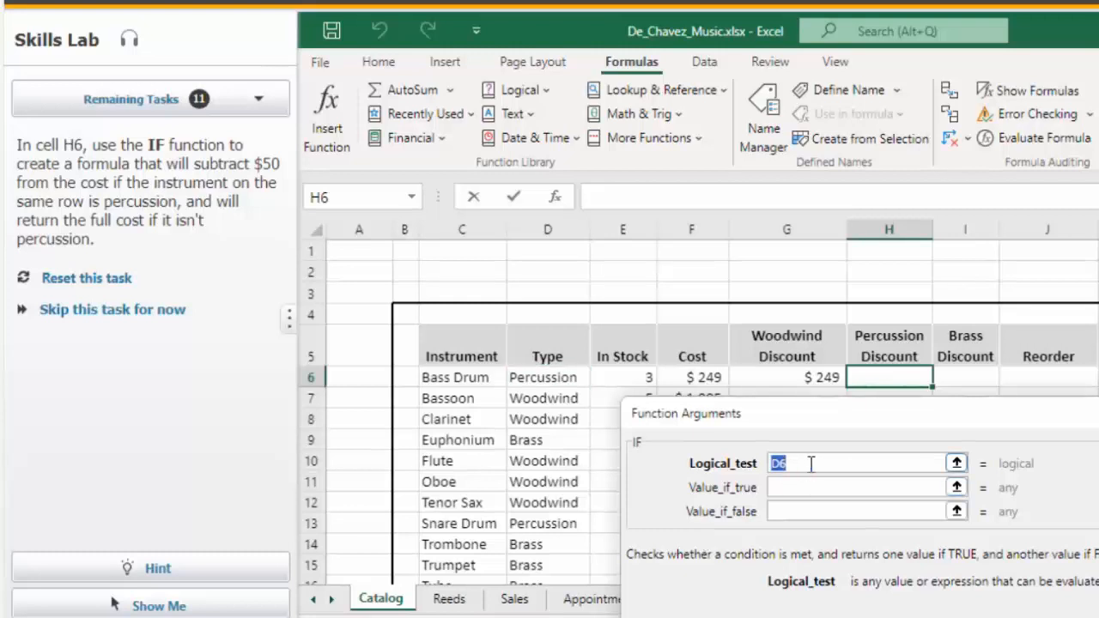
click(815, 463)
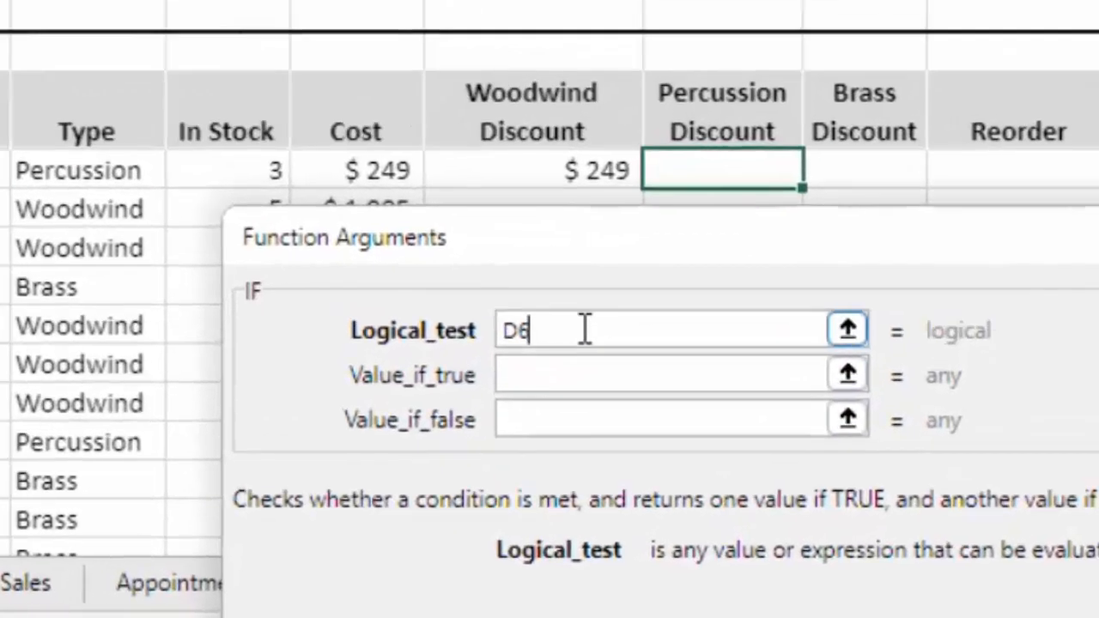
text(="per)
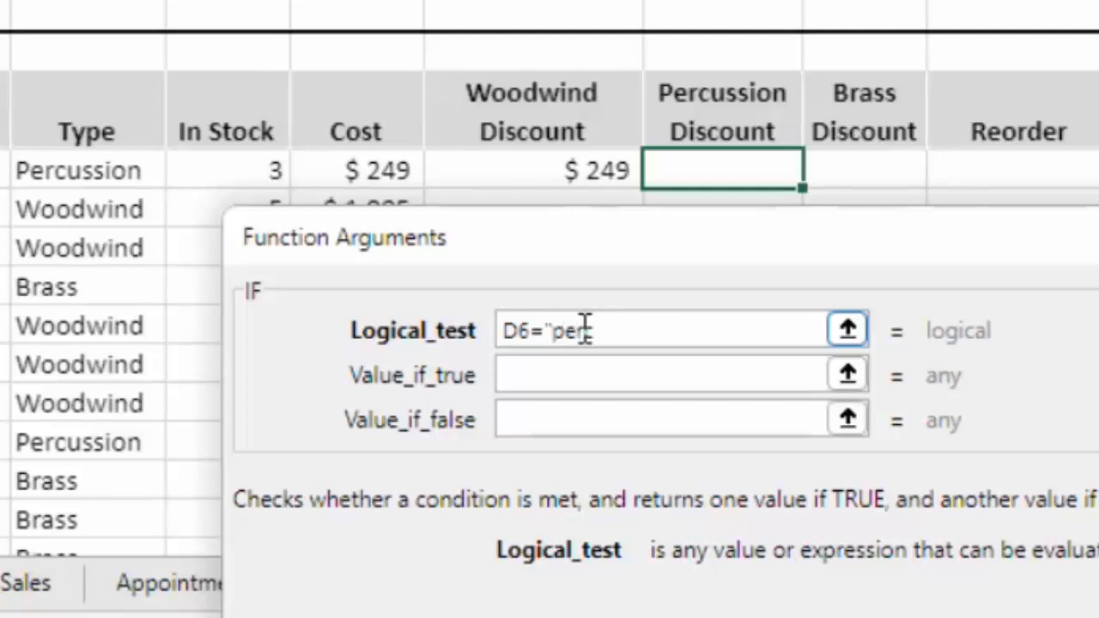
text(cussion")
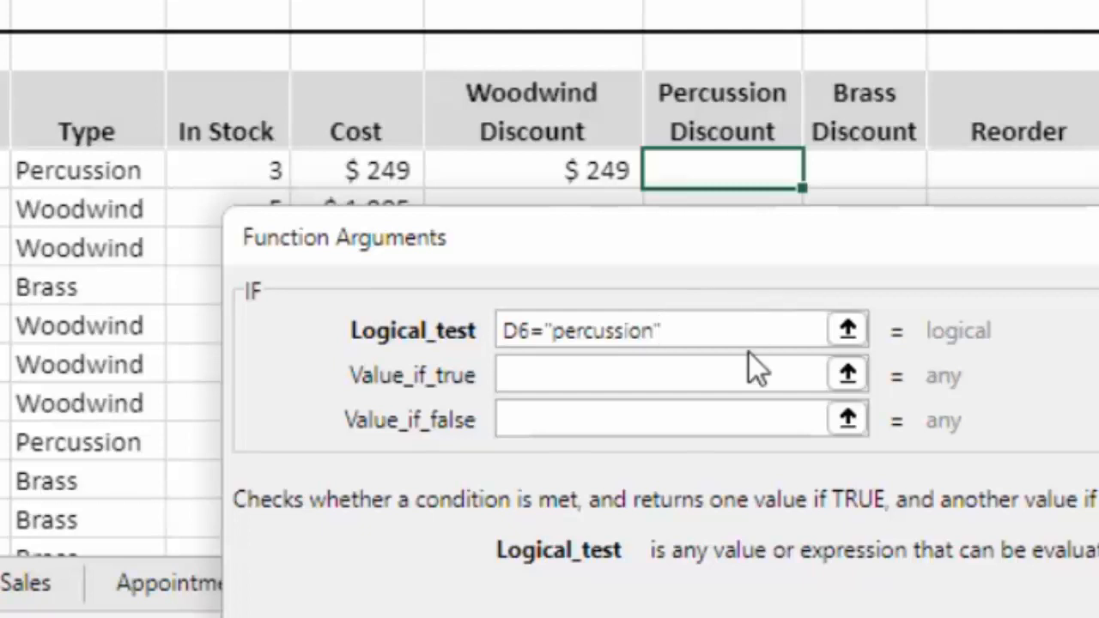
Set the IF function's value if true to F6-50.
click(604, 384)
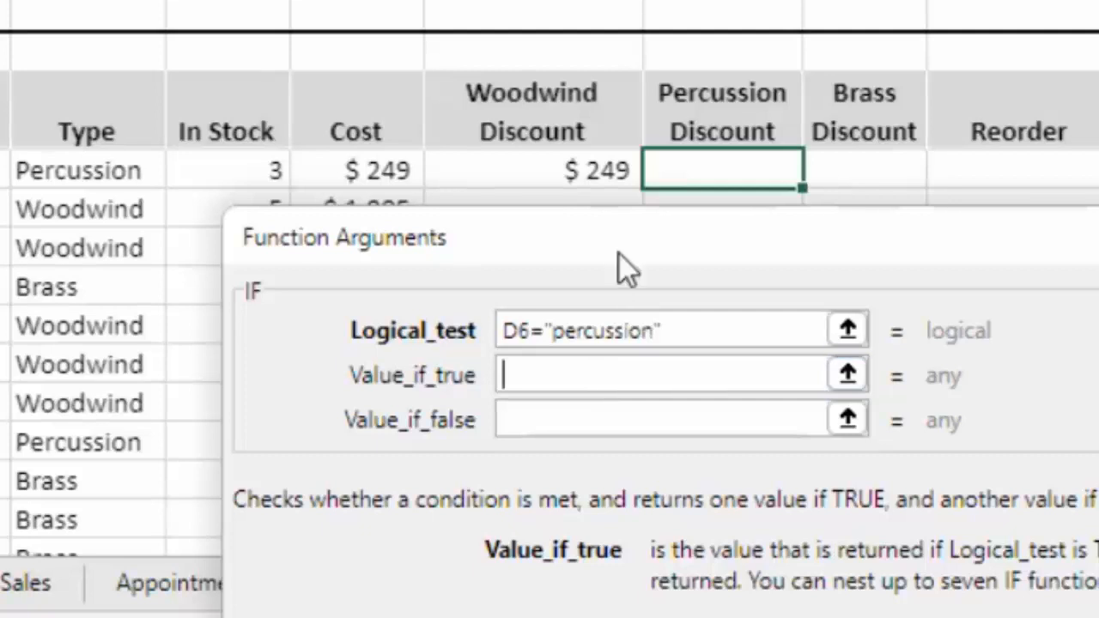
drag(619, 254, 998, 111)
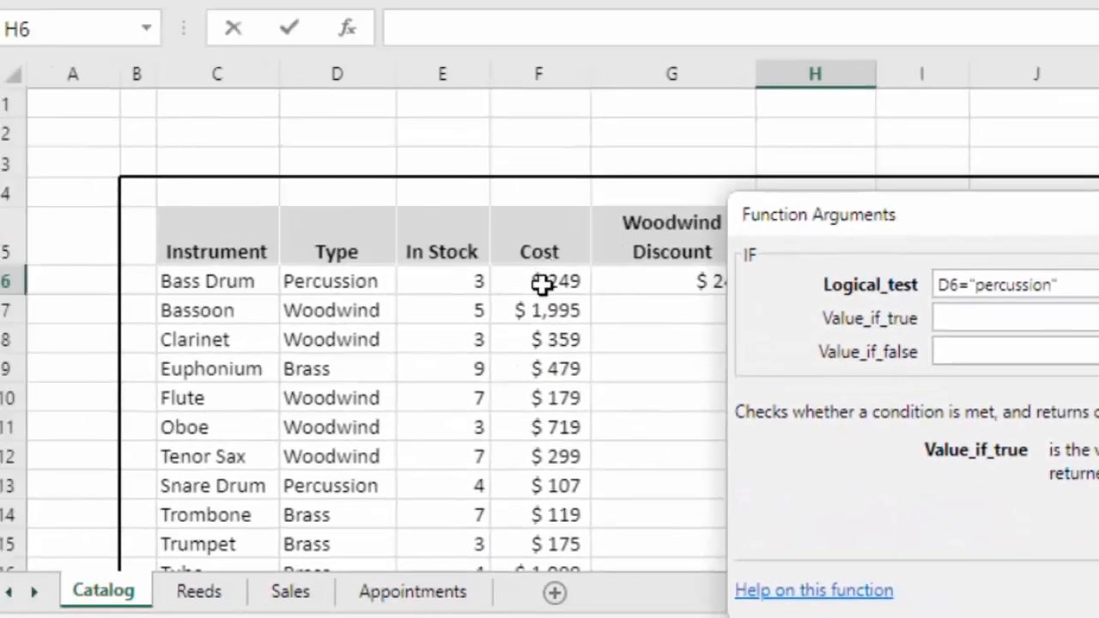
click(543, 285)
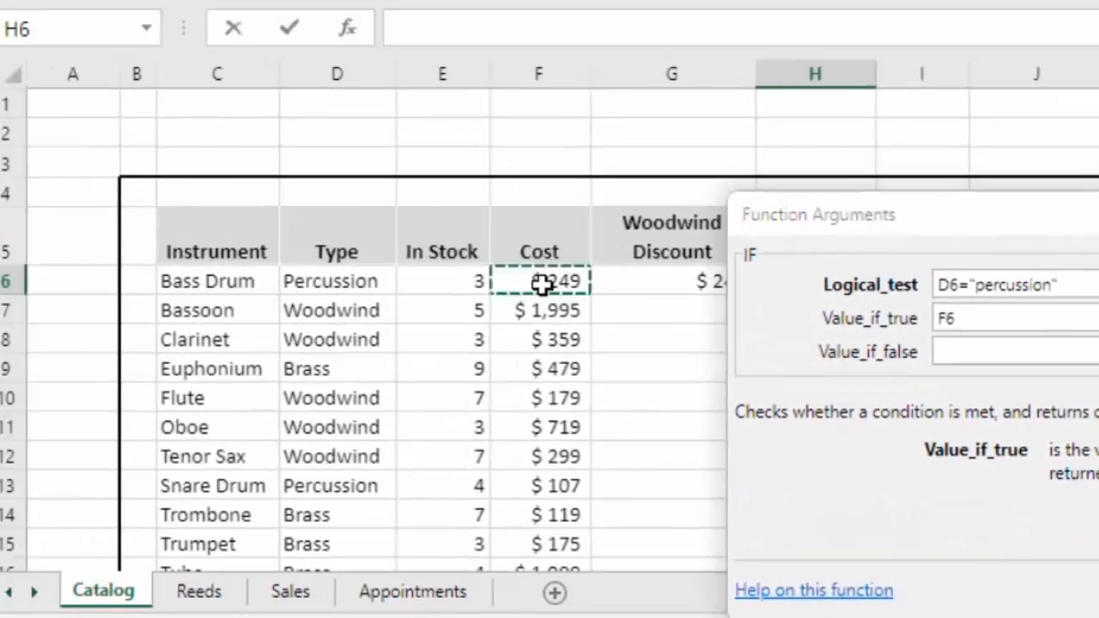
click(1015, 322)
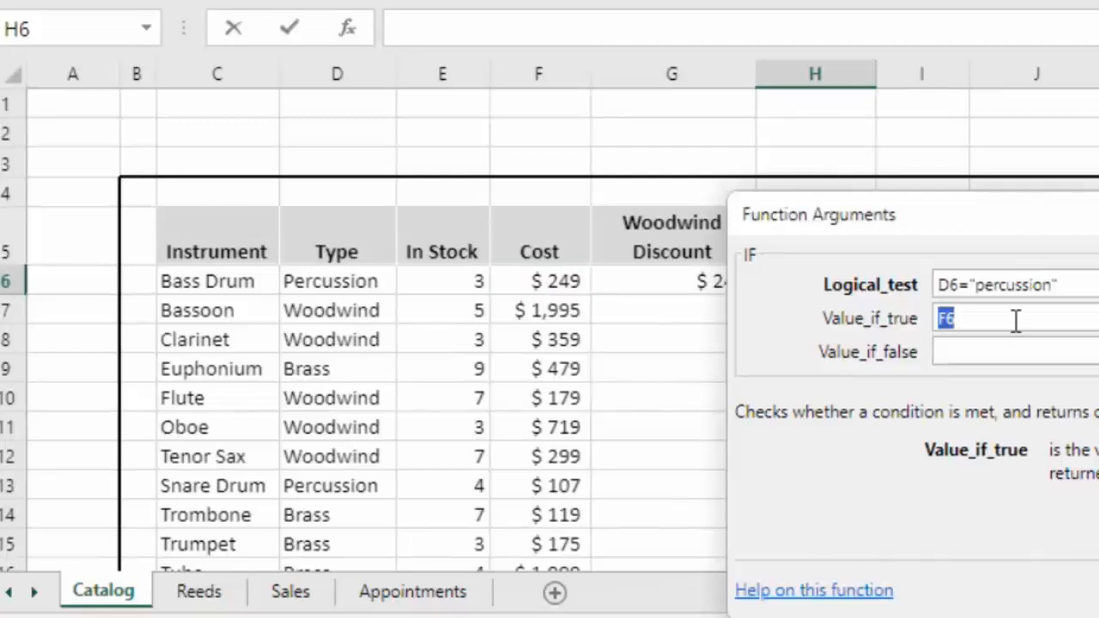
click(1034, 319)
text(-50)
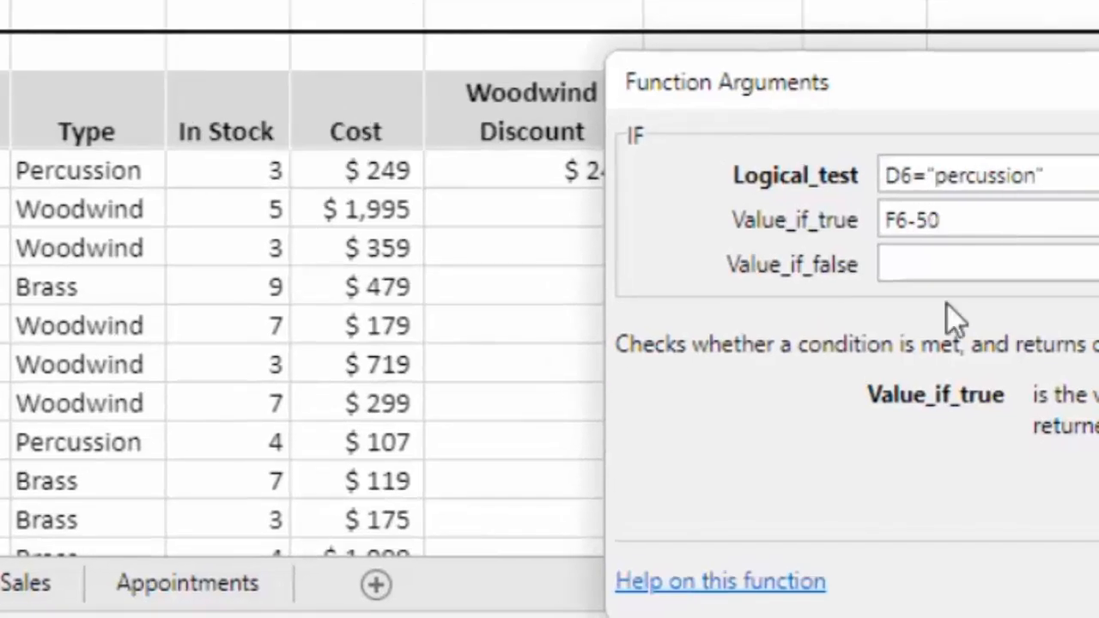
Complete the IF formula in H6 with F6 as the value if false, and continue to the next task.
click(952, 265)
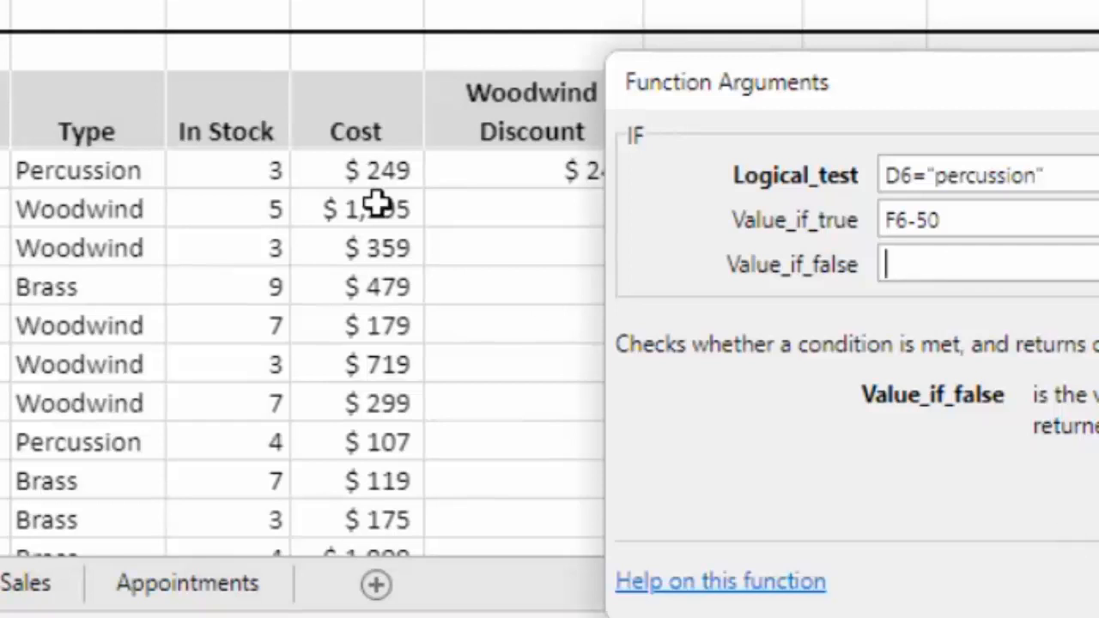
click(366, 172)
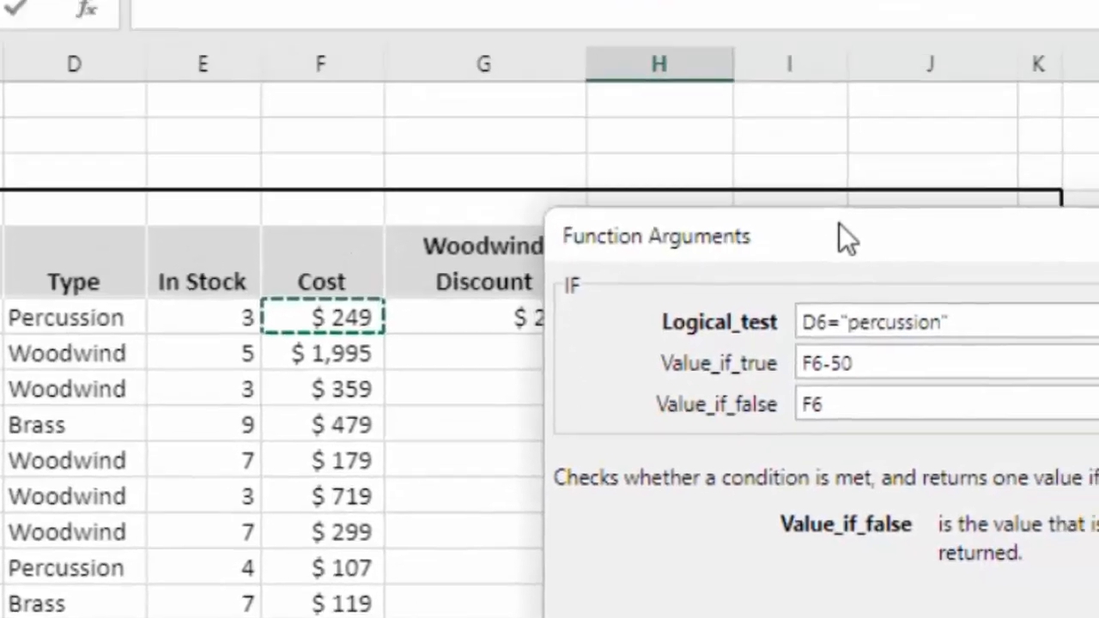
drag(893, 136, 355, 69)
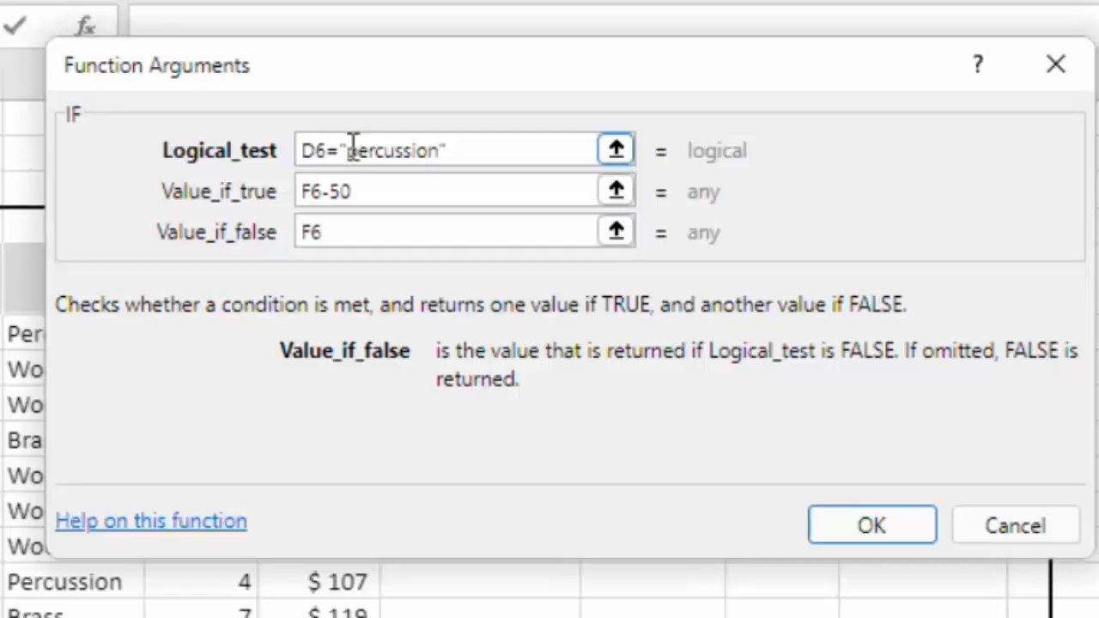
click(384, 201)
click(392, 194)
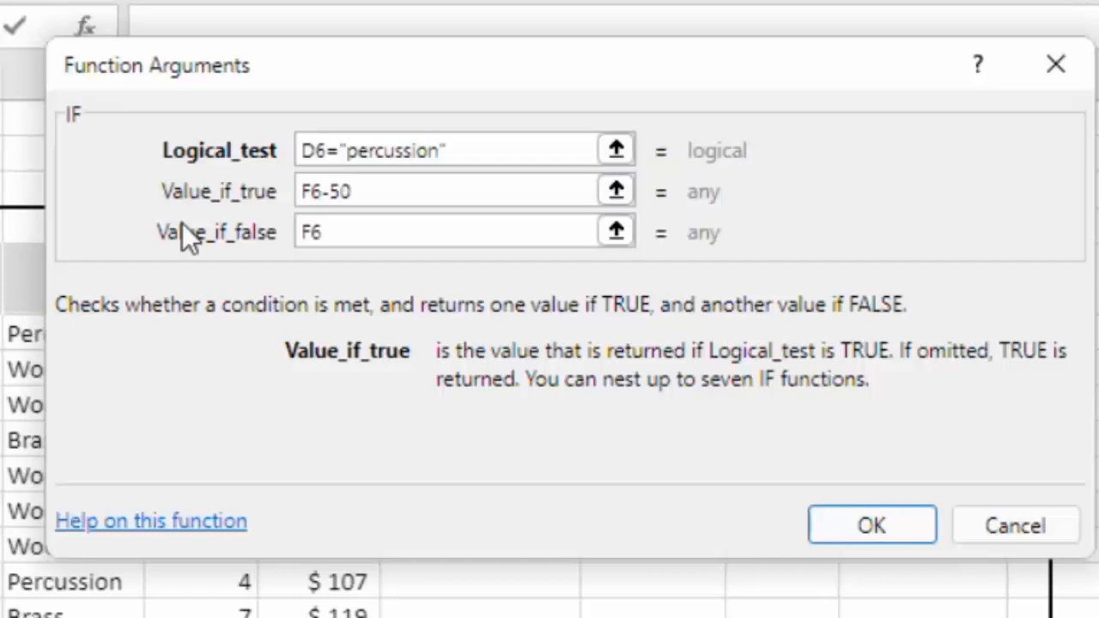
click(429, 233)
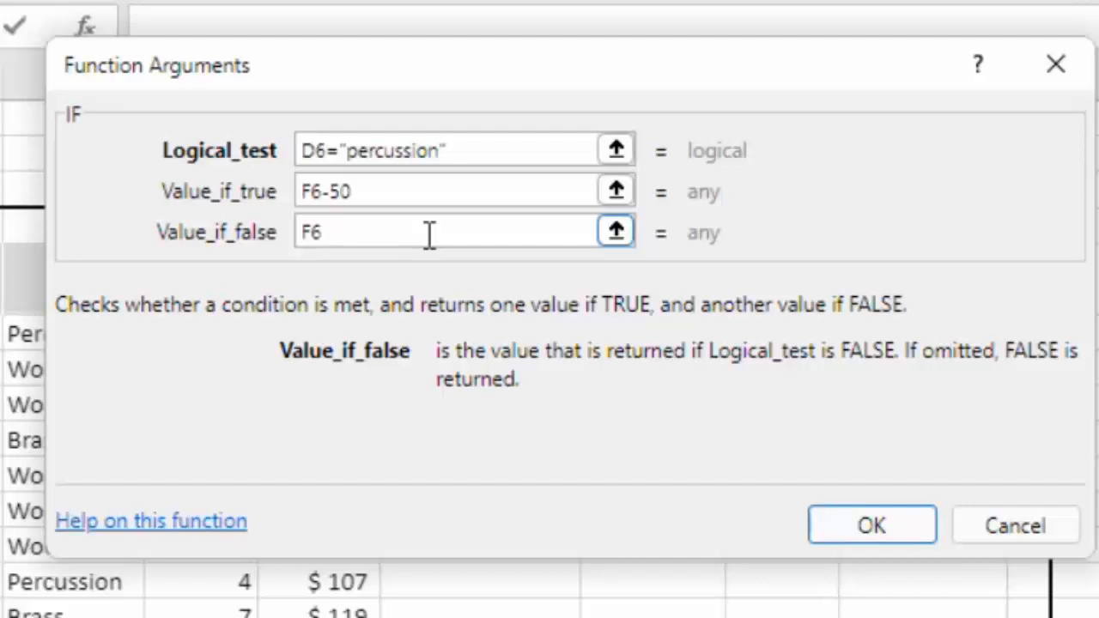
drag(472, 51, 932, 0)
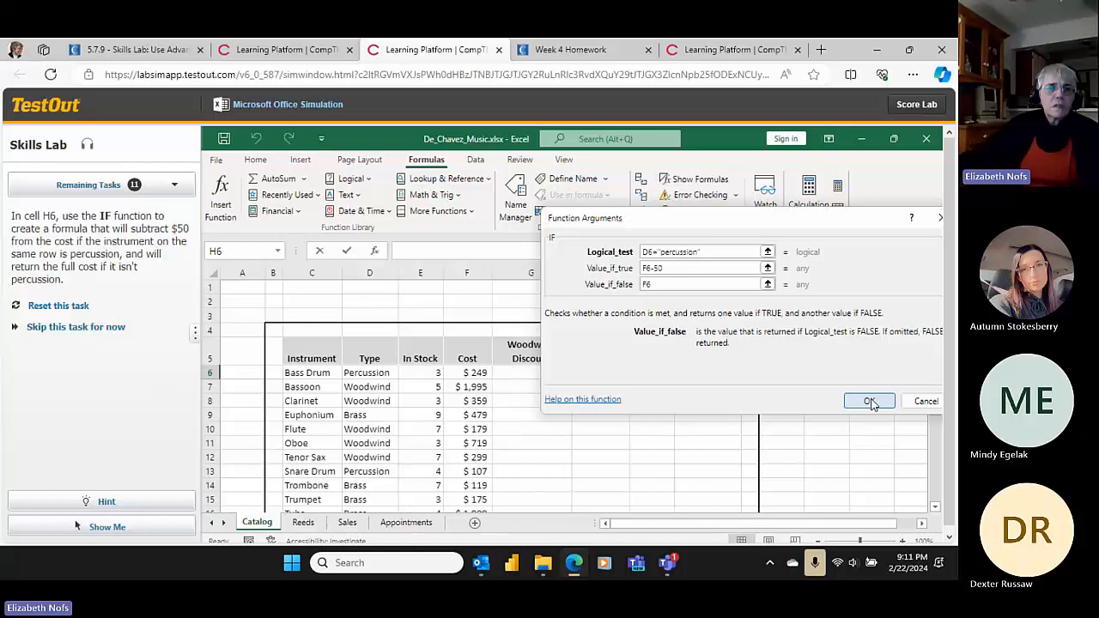
click(870, 402)
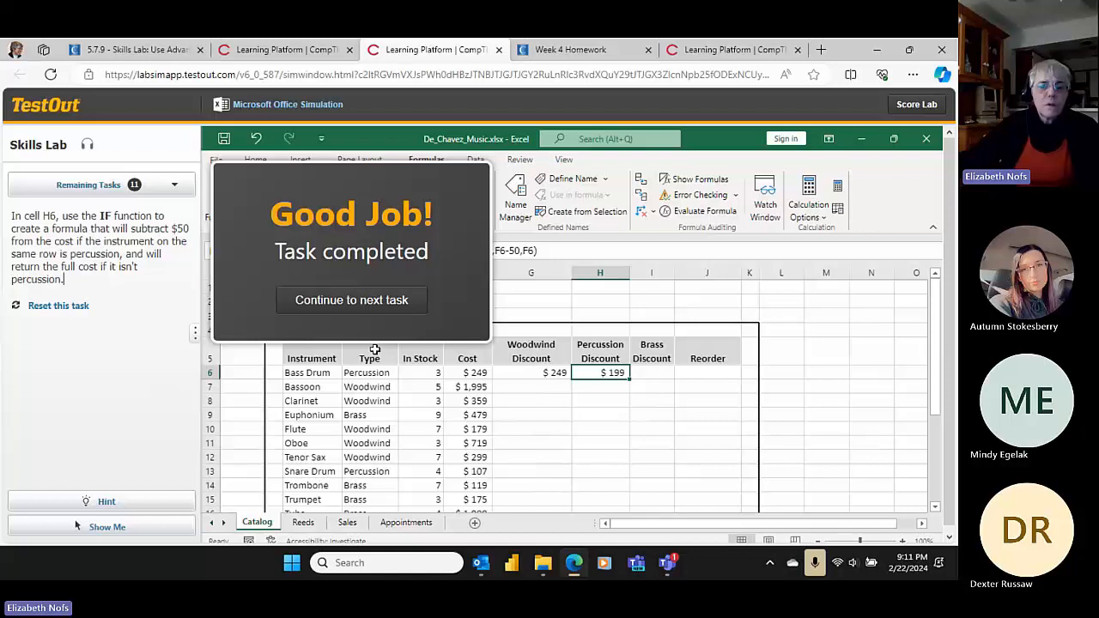
click(367, 310)
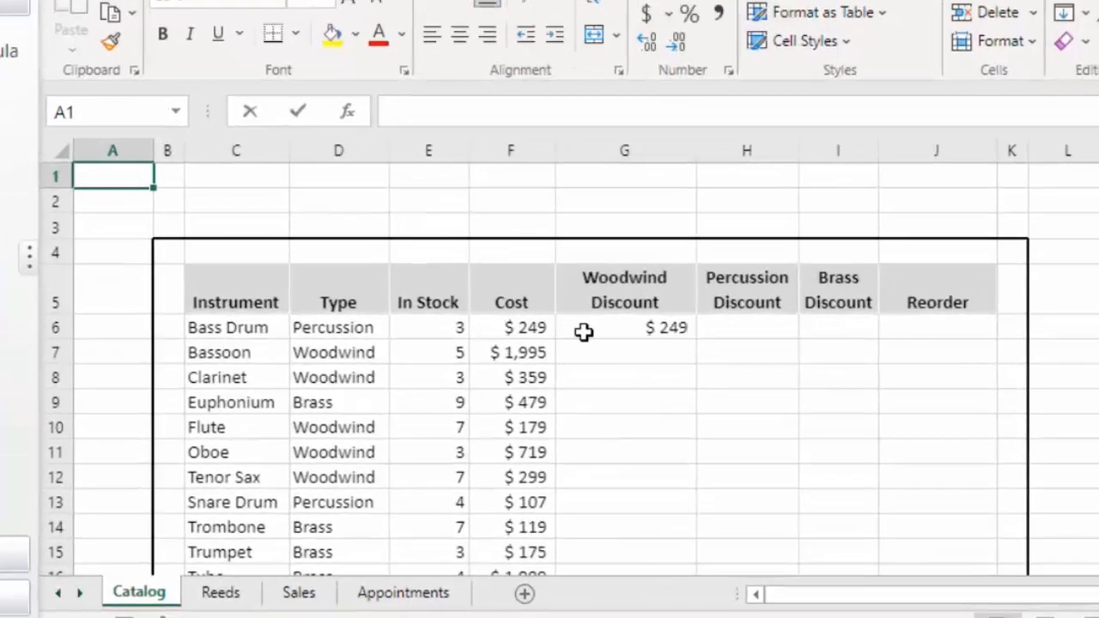
Fill the Woodwind Discount formula from G6 down to G7:G17 and continue to the next task.
click(687, 394)
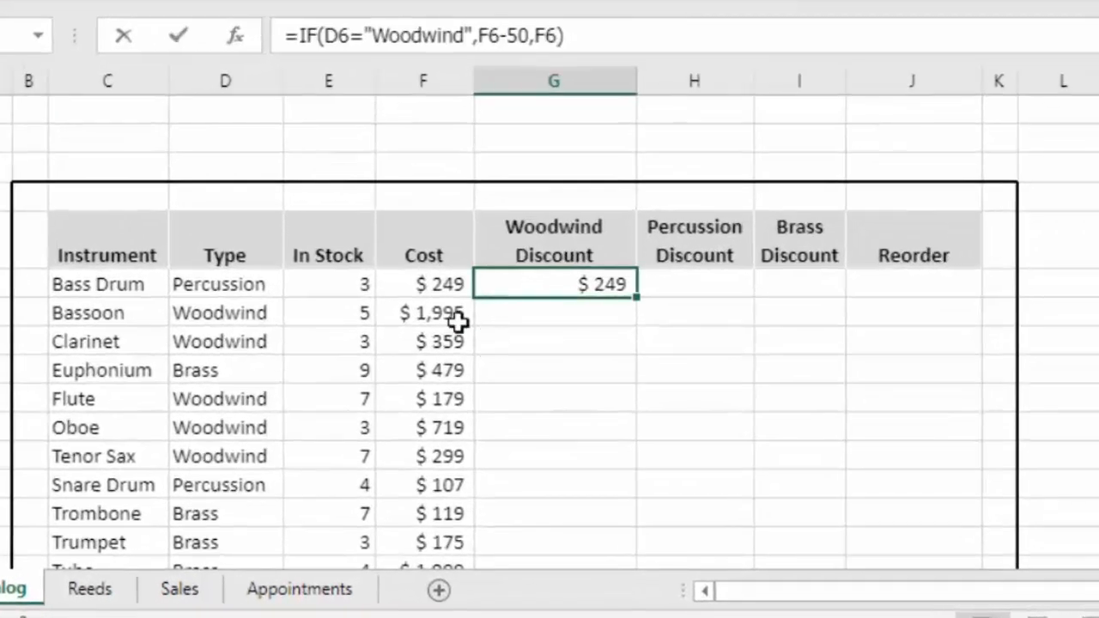
scroll(781, 309, down, 1)
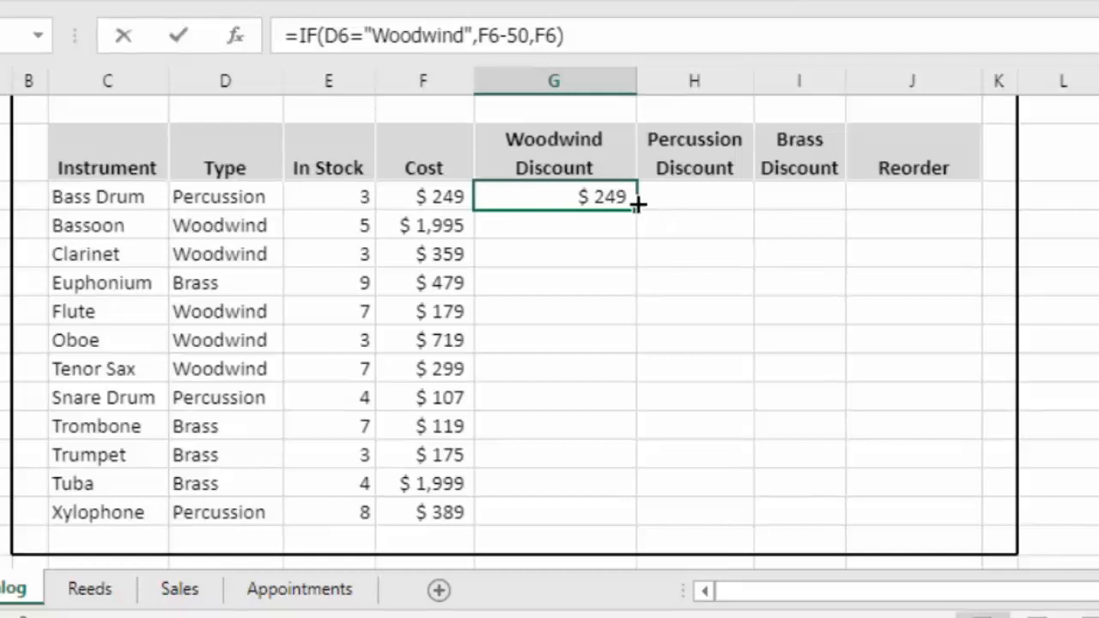
drag(639, 203, 617, 514)
drag(568, 488, 569, 489)
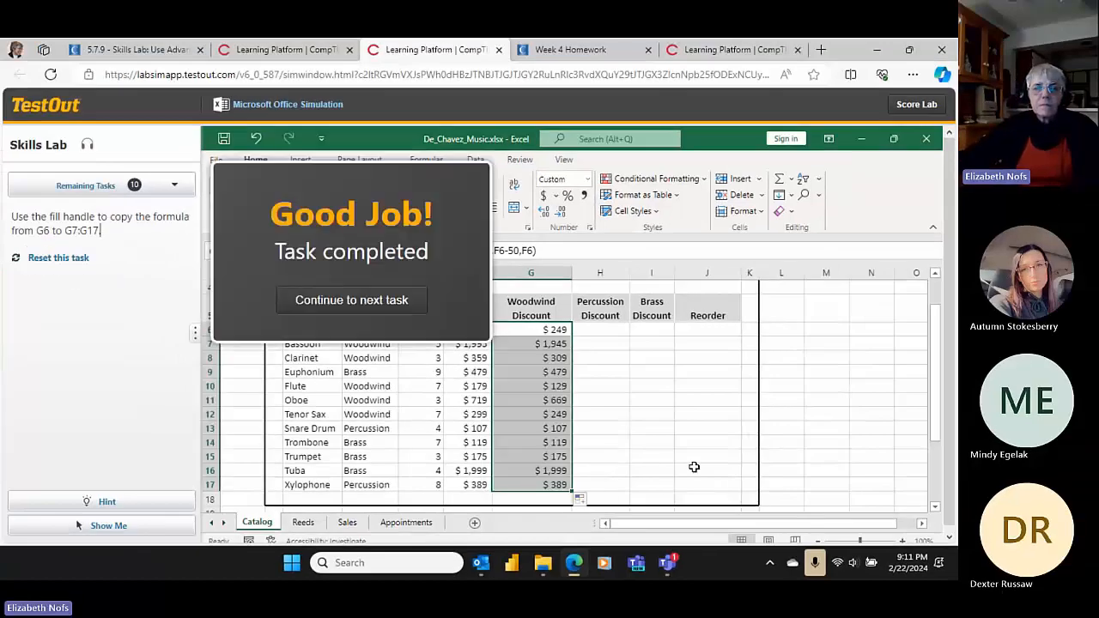
click(378, 306)
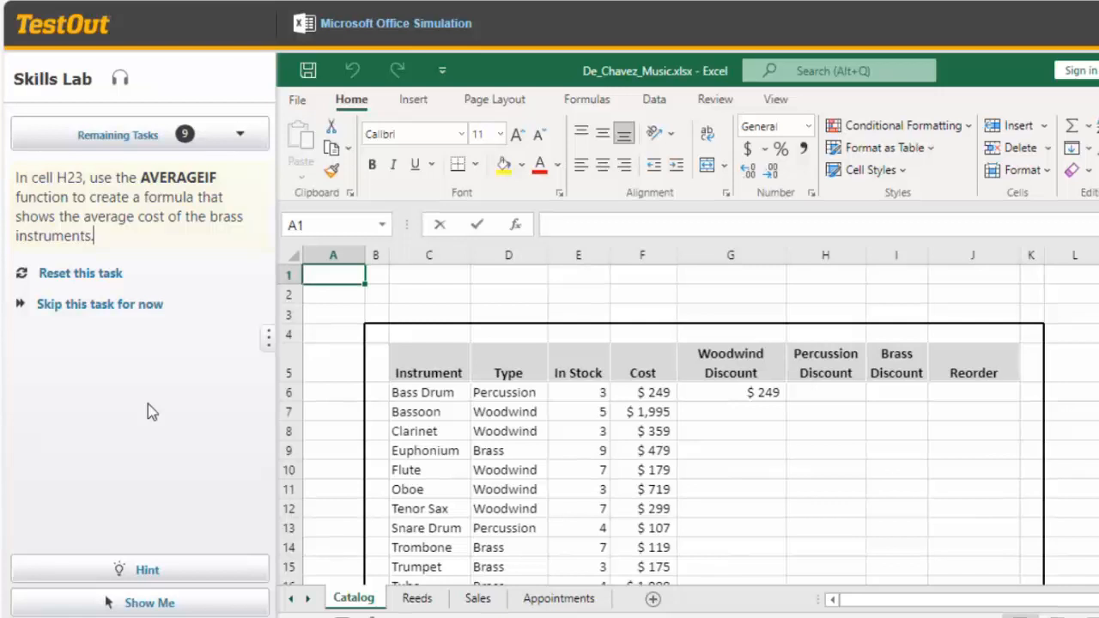
Start an AVERAGEIF function in cell H23 of the Catalog sheet for the average cost of brass instruments.
scroll(920, 444, down, 3)
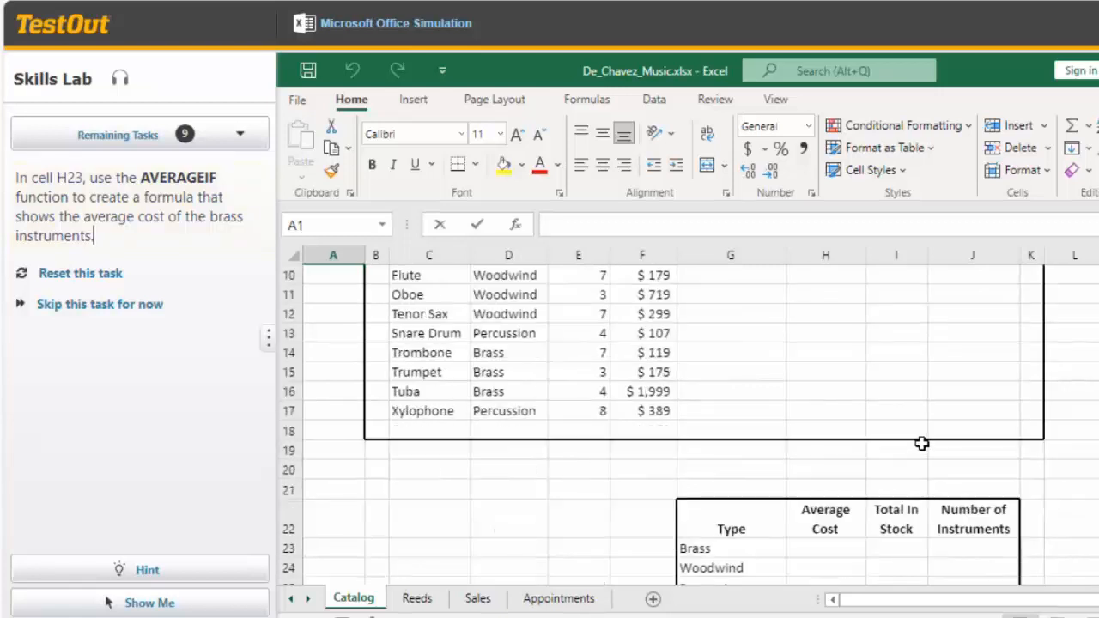
scroll(905, 489, down, 1)
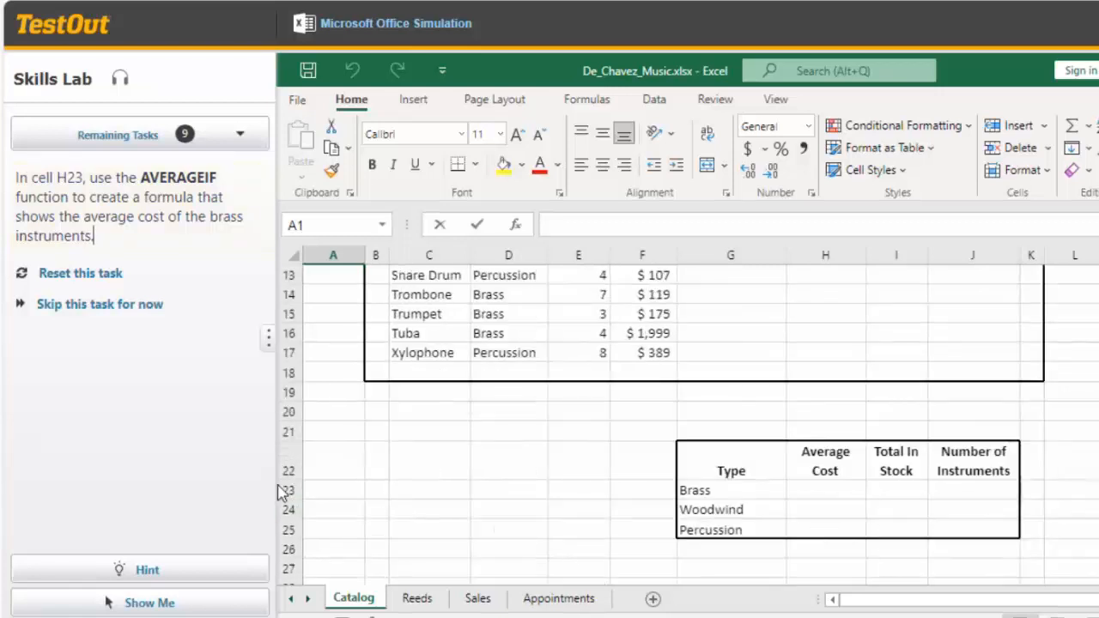
click(824, 493)
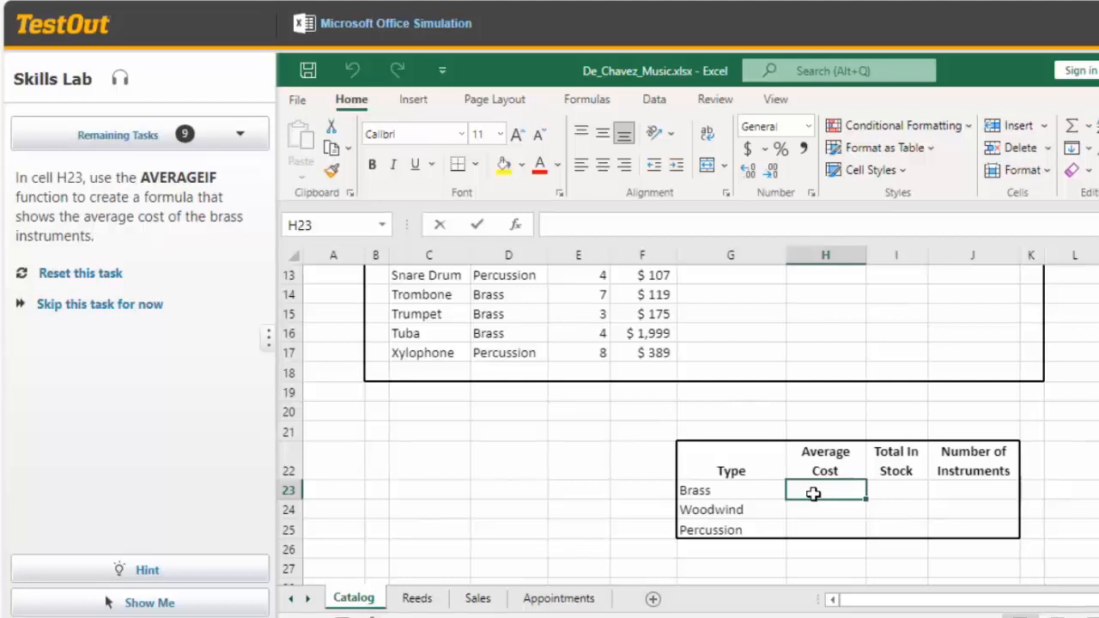
scroll(813, 494, up, 2)
scroll(813, 494, down, 2)
scroll(813, 494, up, 2)
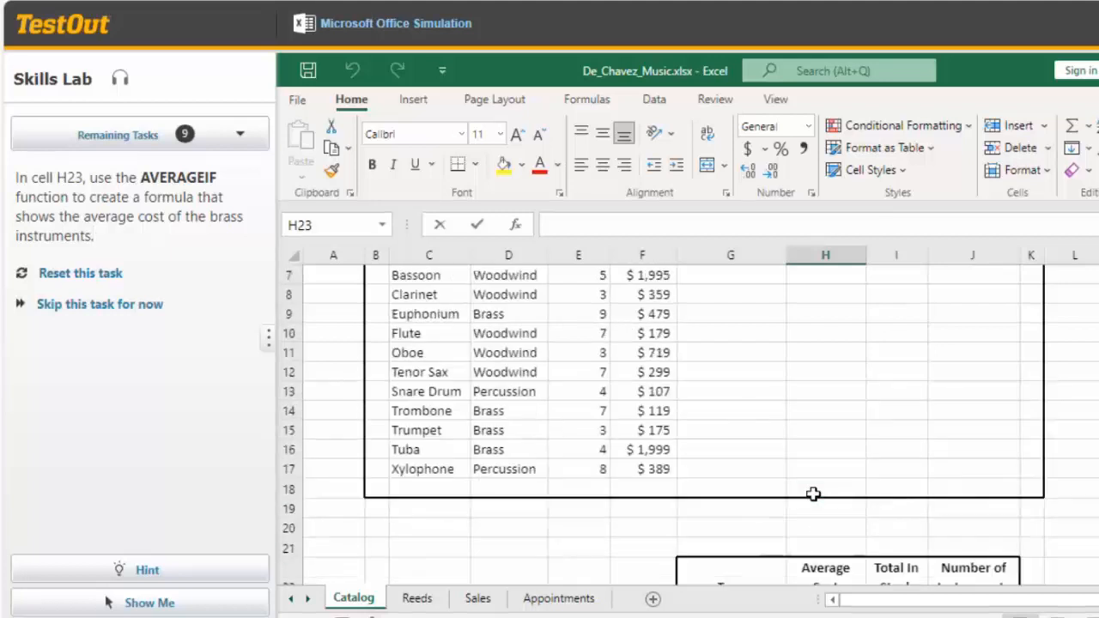
scroll(813, 493, up, 1)
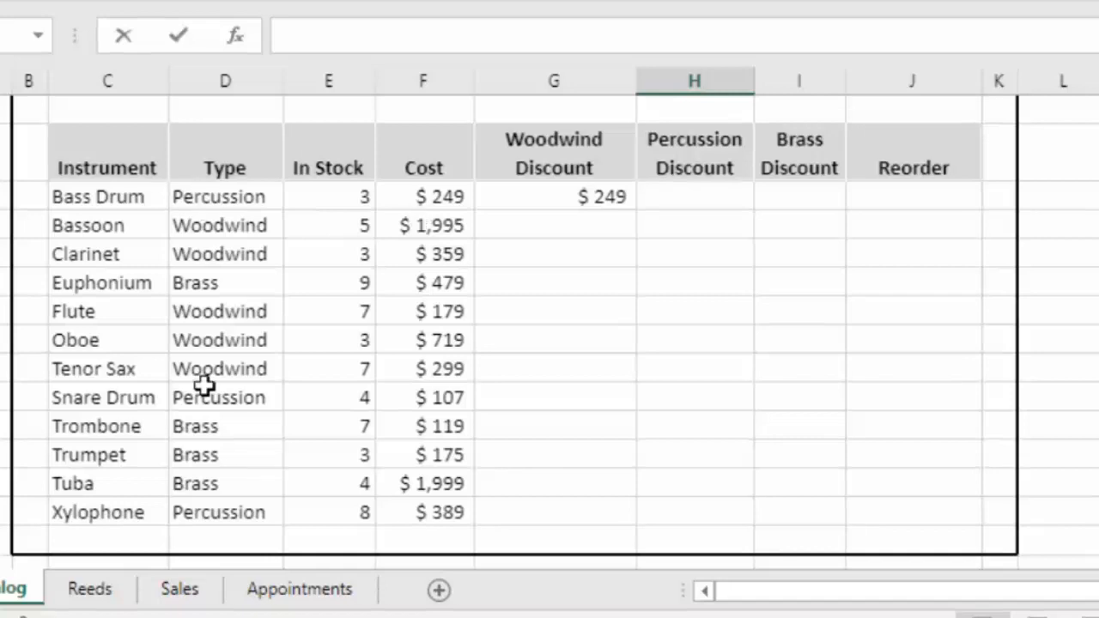
scroll(196, 469, down, 3)
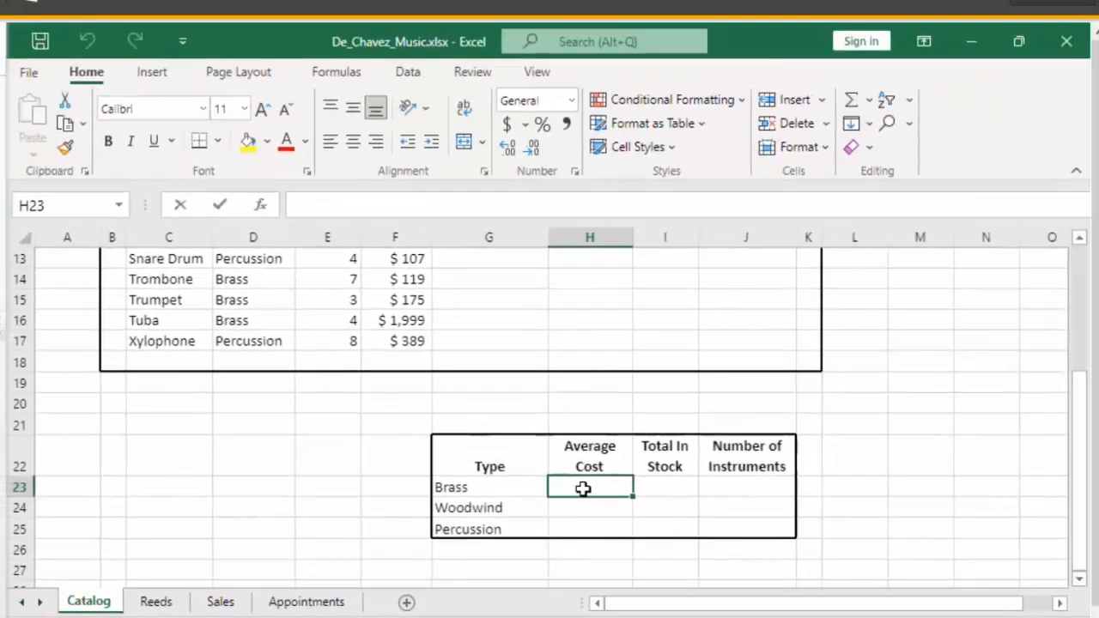
click(335, 74)
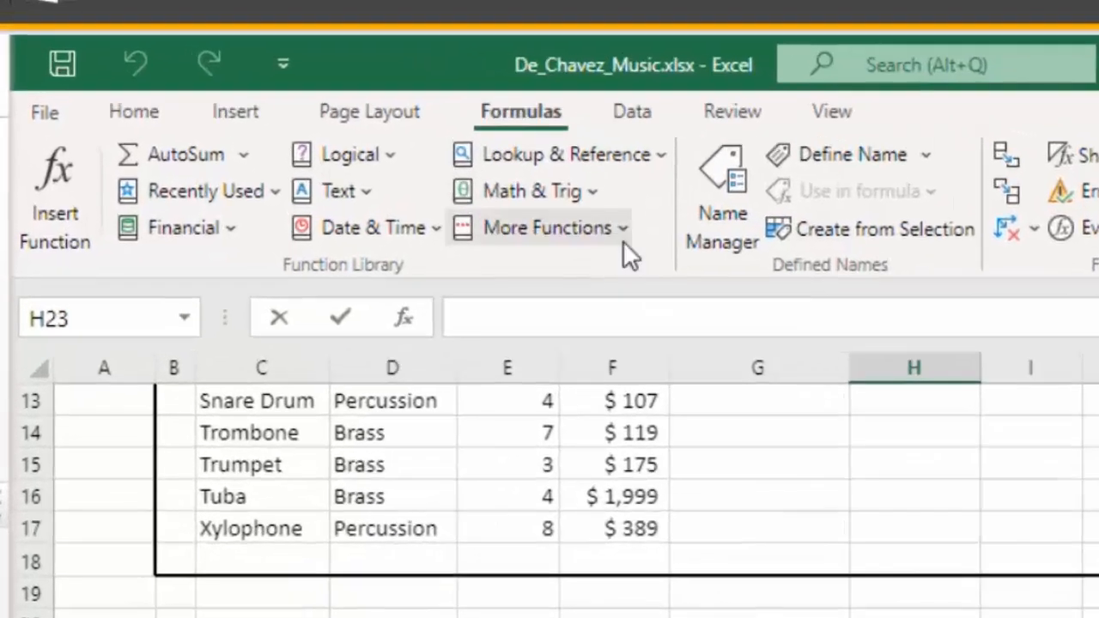
click(556, 210)
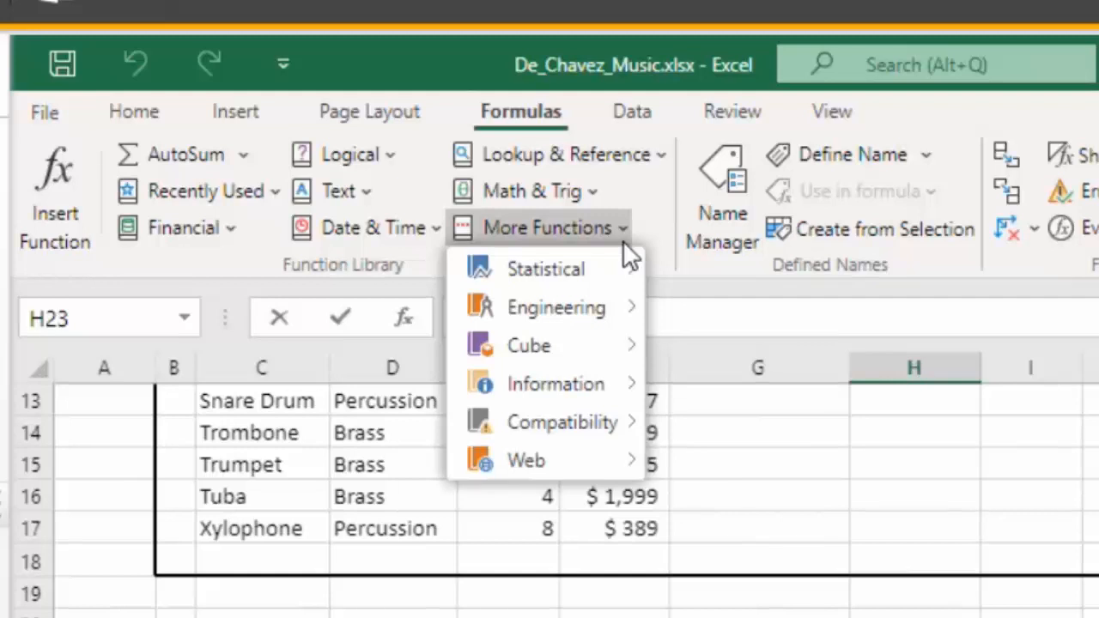
mouse_move(623, 273)
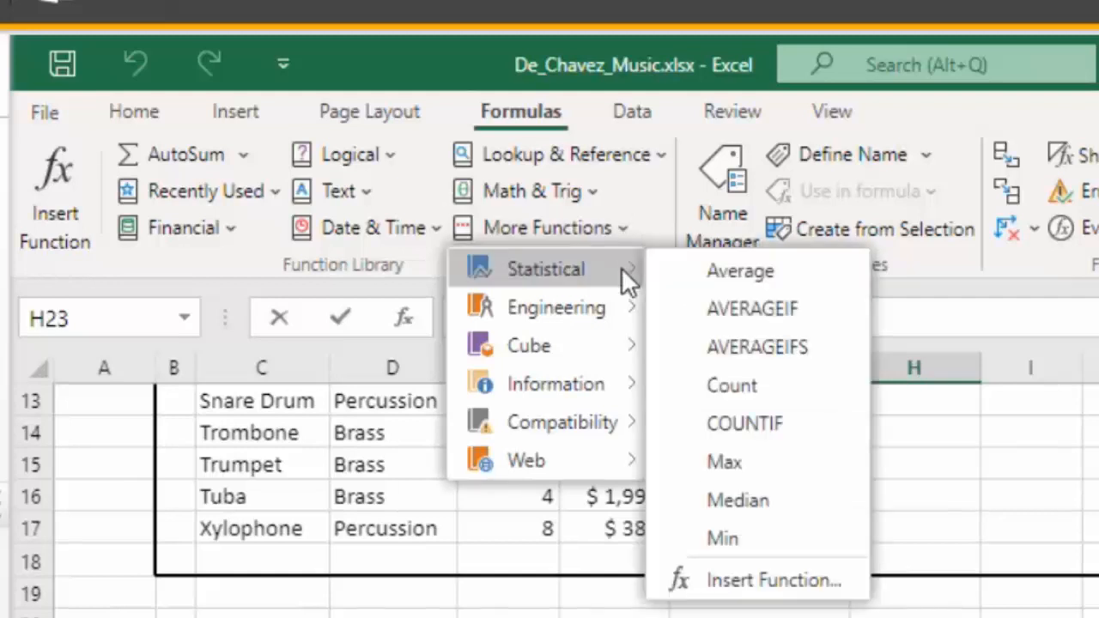
click(787, 317)
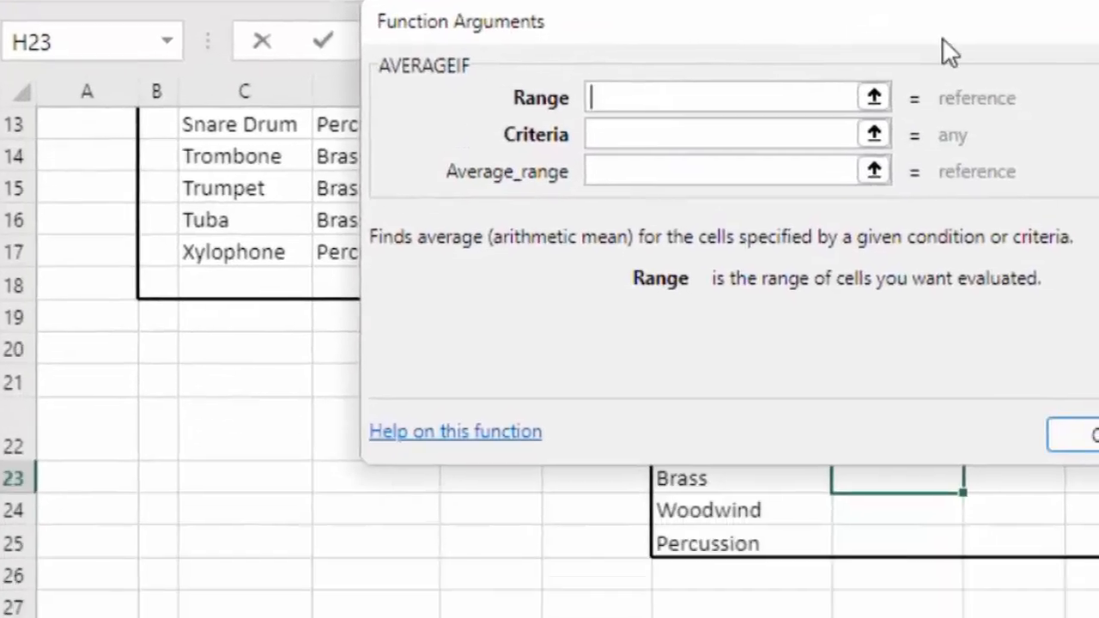
Set the AVERAGEIF function's range to the Type cells D6:D17, moving the arguments dialog clear of the data.
drag(952, 186, 1098, 404)
scroll(483, 326, up, 2)
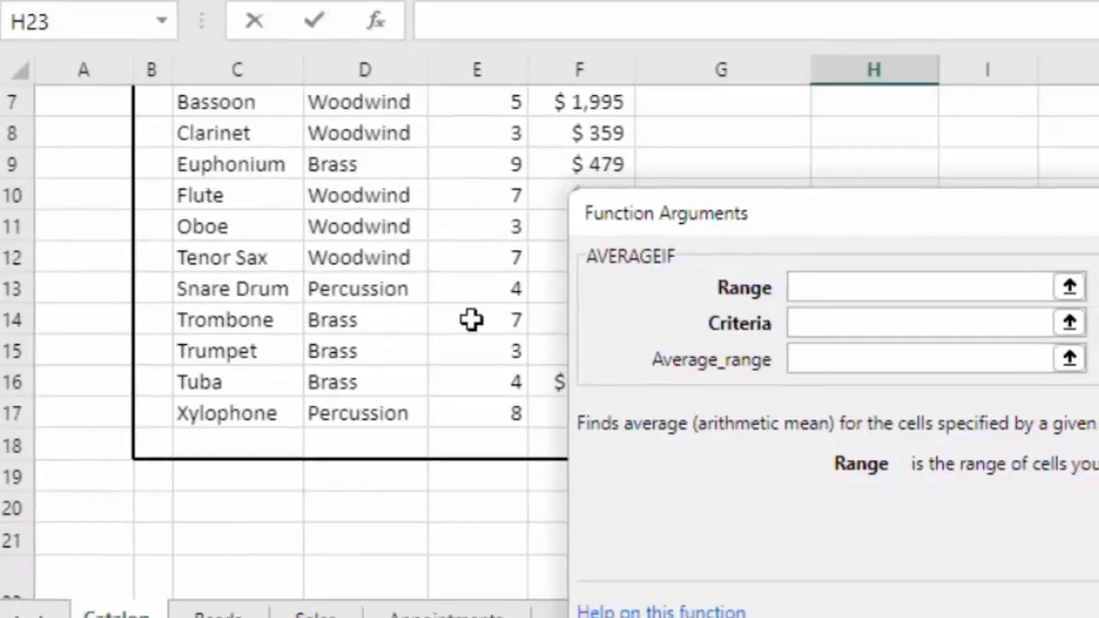
scroll(471, 320, up, 2)
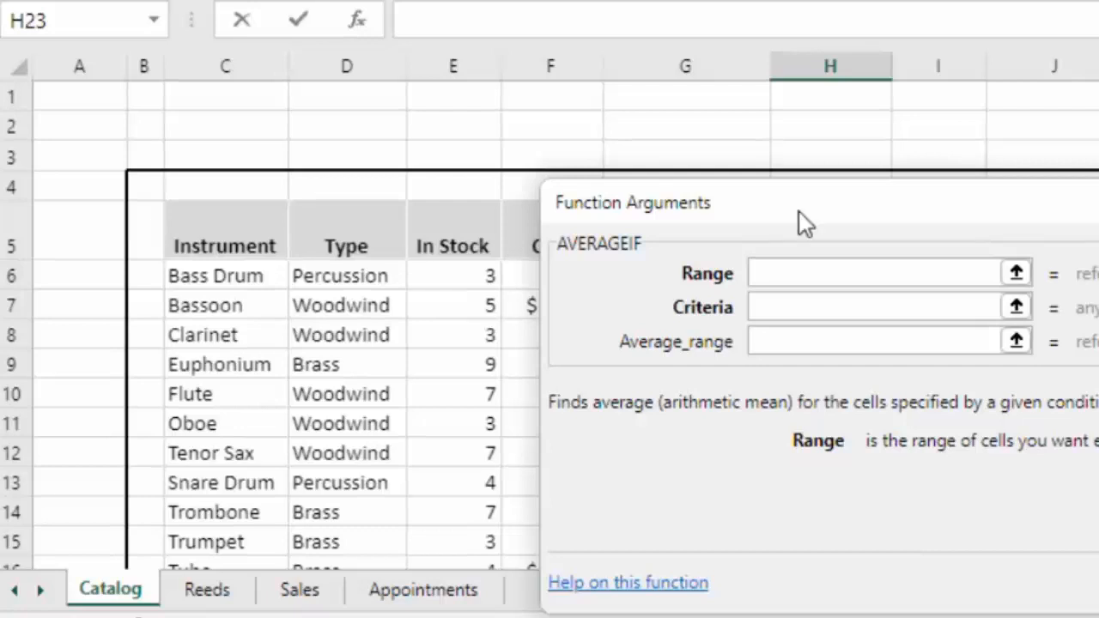
drag(799, 211, 1044, 188)
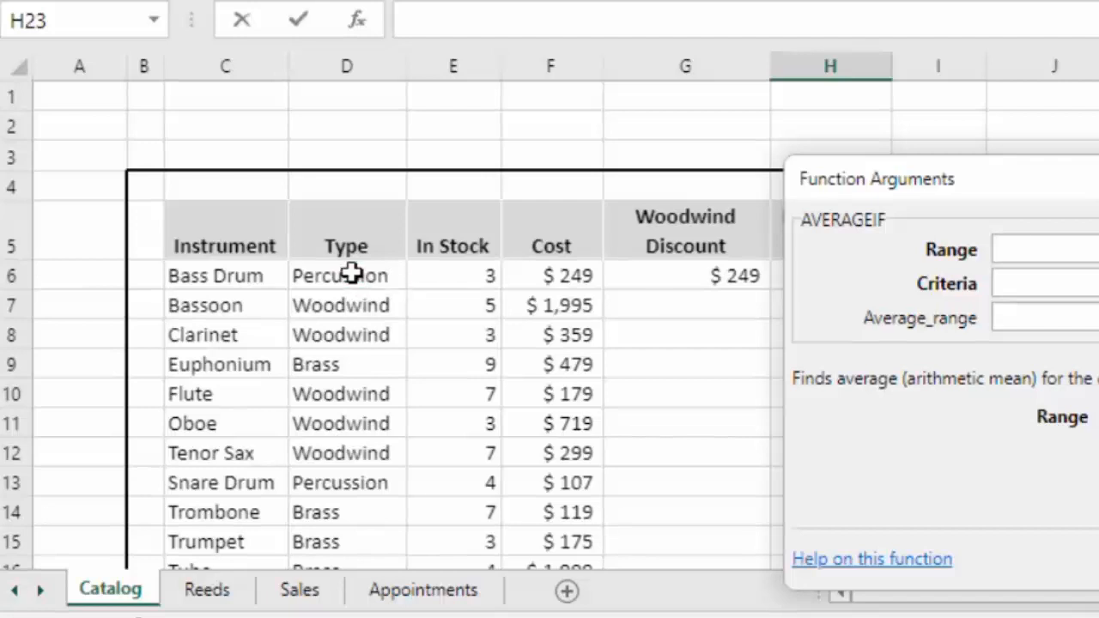
drag(352, 275, 341, 434)
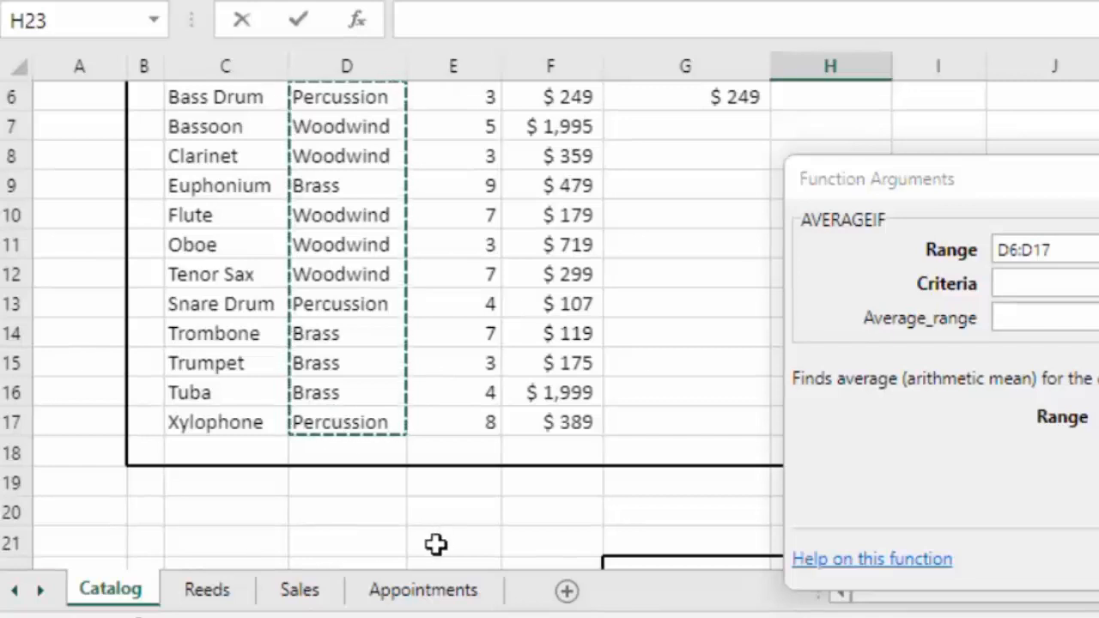
scroll(284, 346, up, 1)
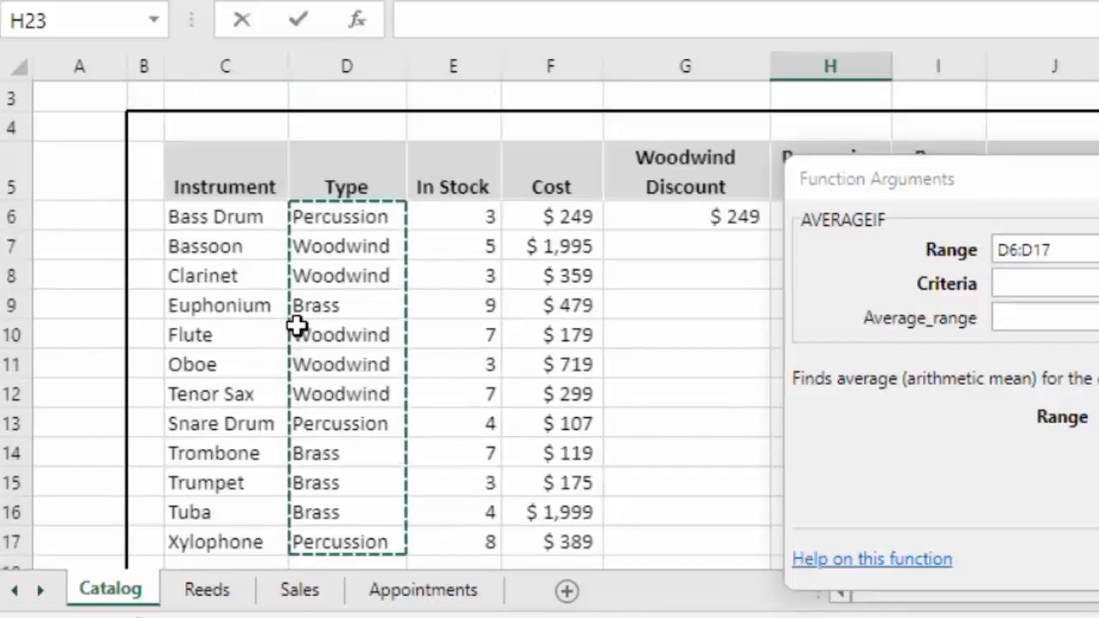
Set the AVERAGEIF criteria to "brass" and the average range to the Cost cells F6:F17.
click(1017, 287)
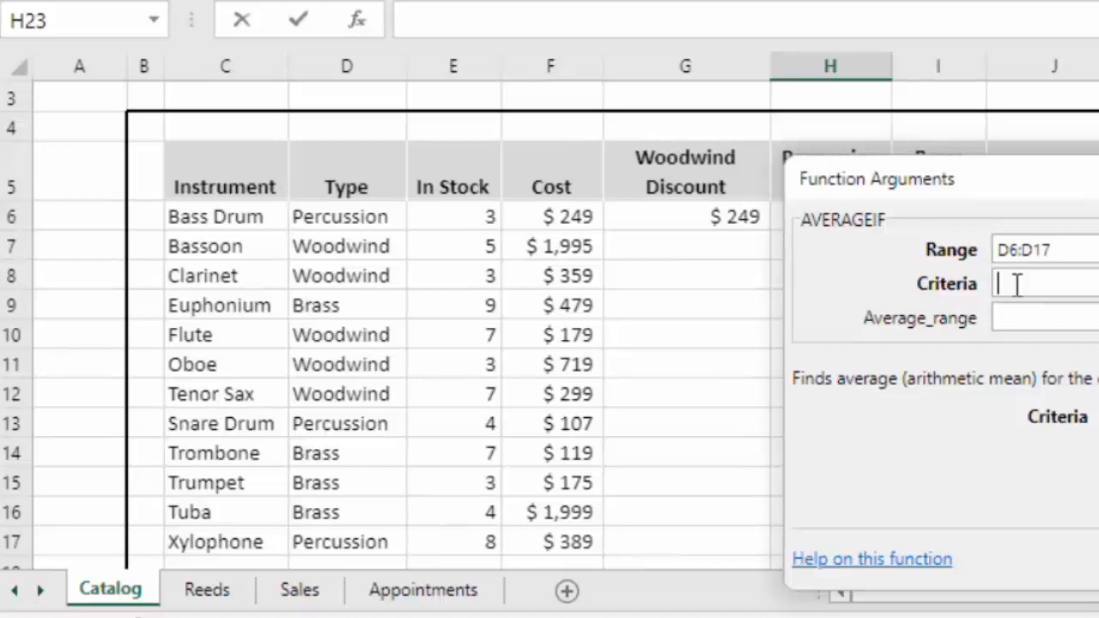
text(brass)
click(1031, 316)
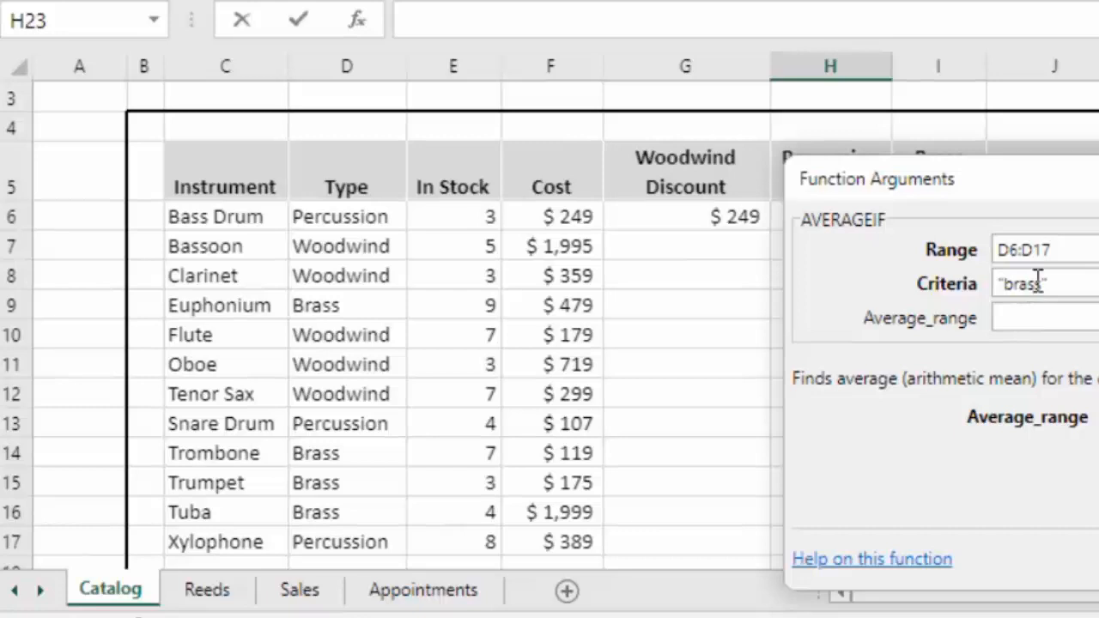
drag(1049, 193, 1098, 62)
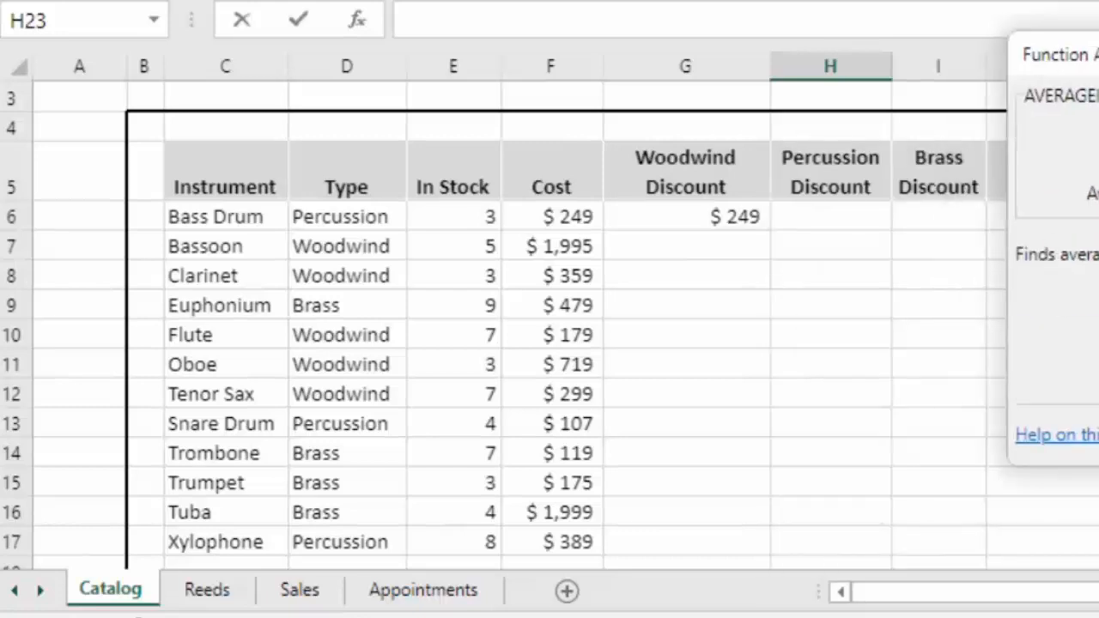
click(571, 216)
drag(571, 216, 550, 532)
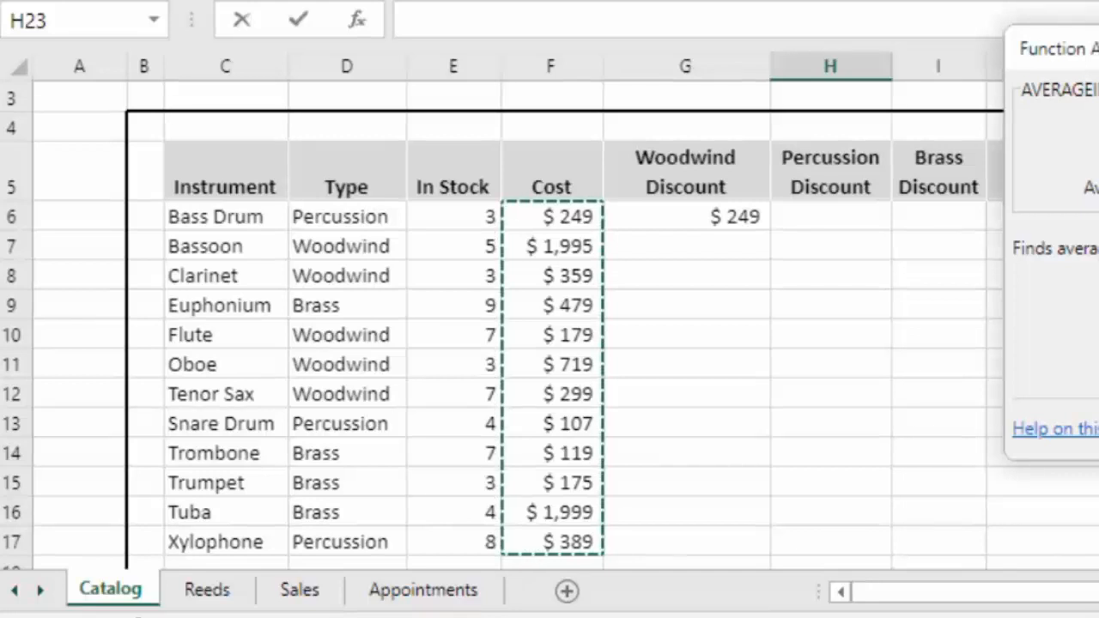
drag(1098, 53, 868, 7)
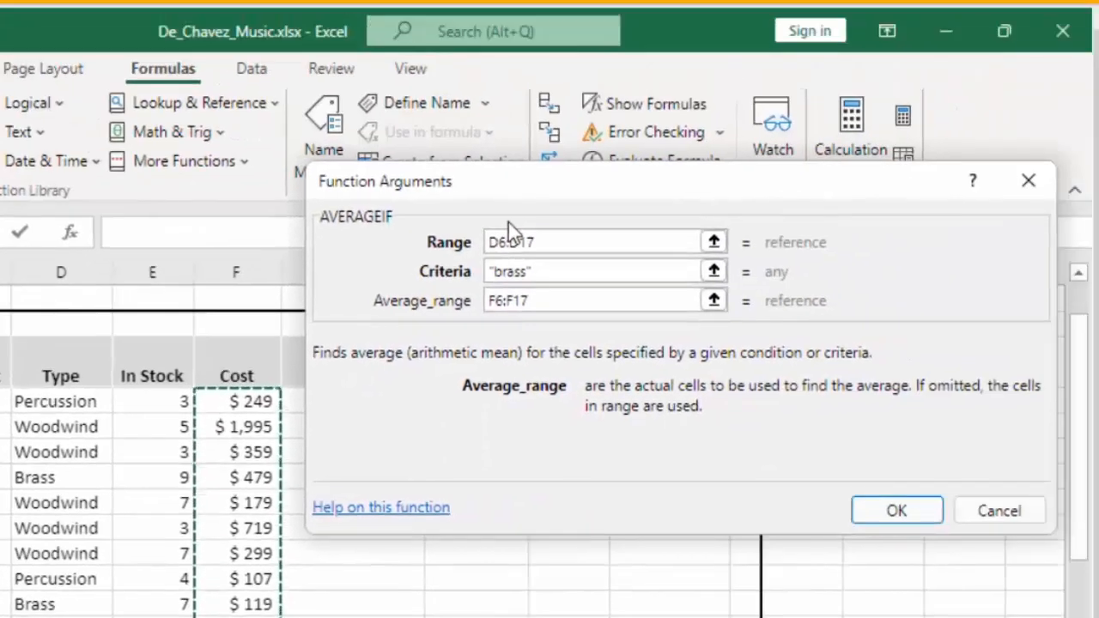
Review the three AVERAGEIF arguments, confirm the formula in H23, and continue to the next task.
double_click(554, 246)
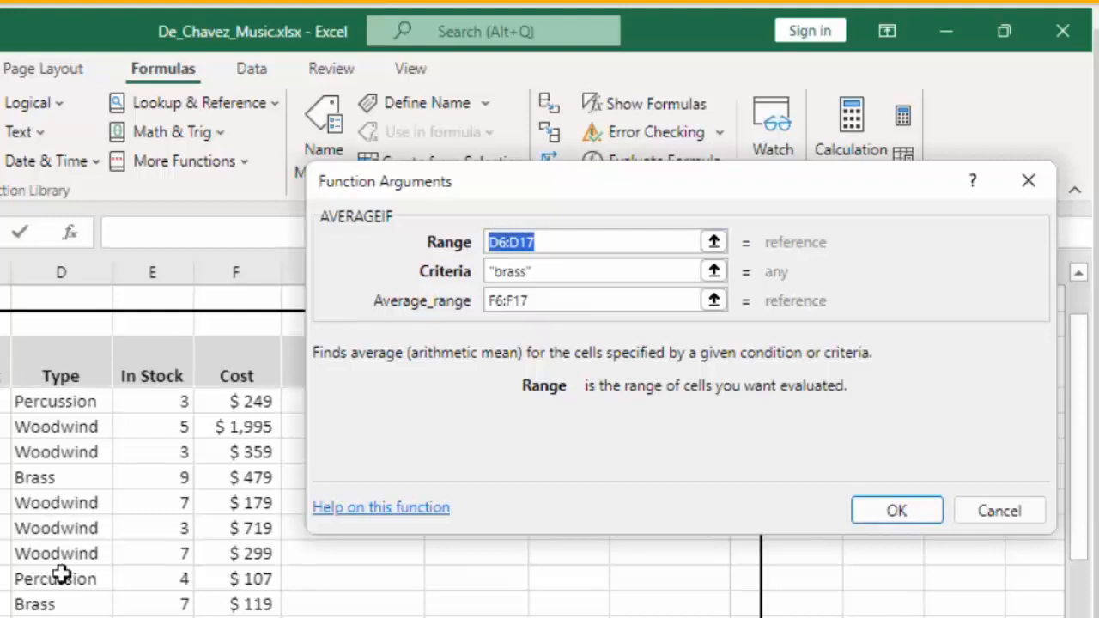
scroll(74, 510, down, 1)
scroll(73, 510, up, 1)
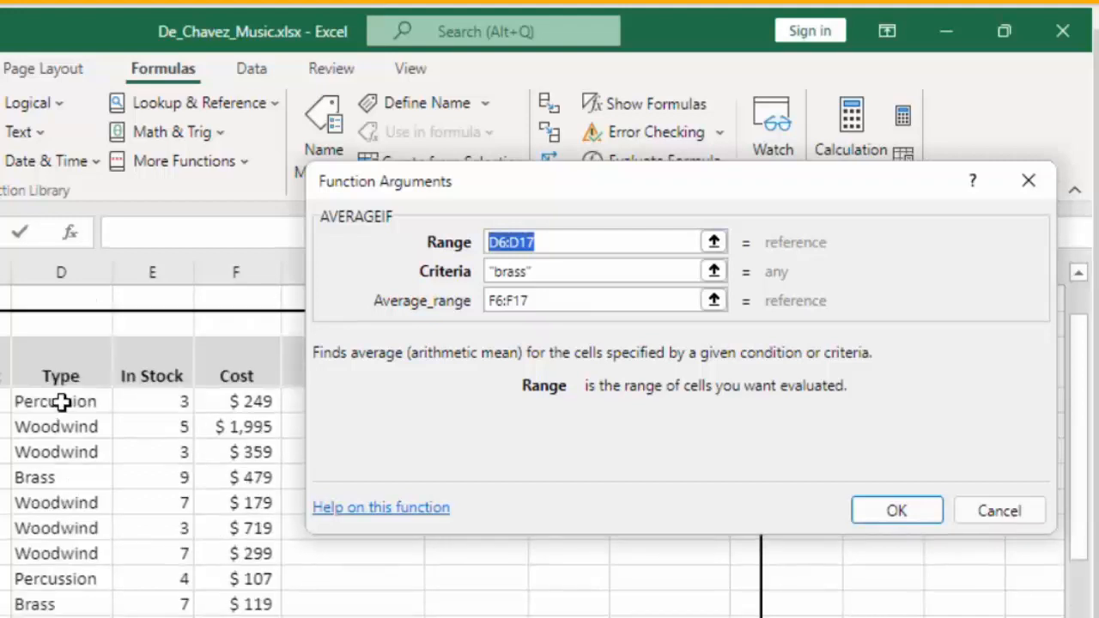
click(552, 272)
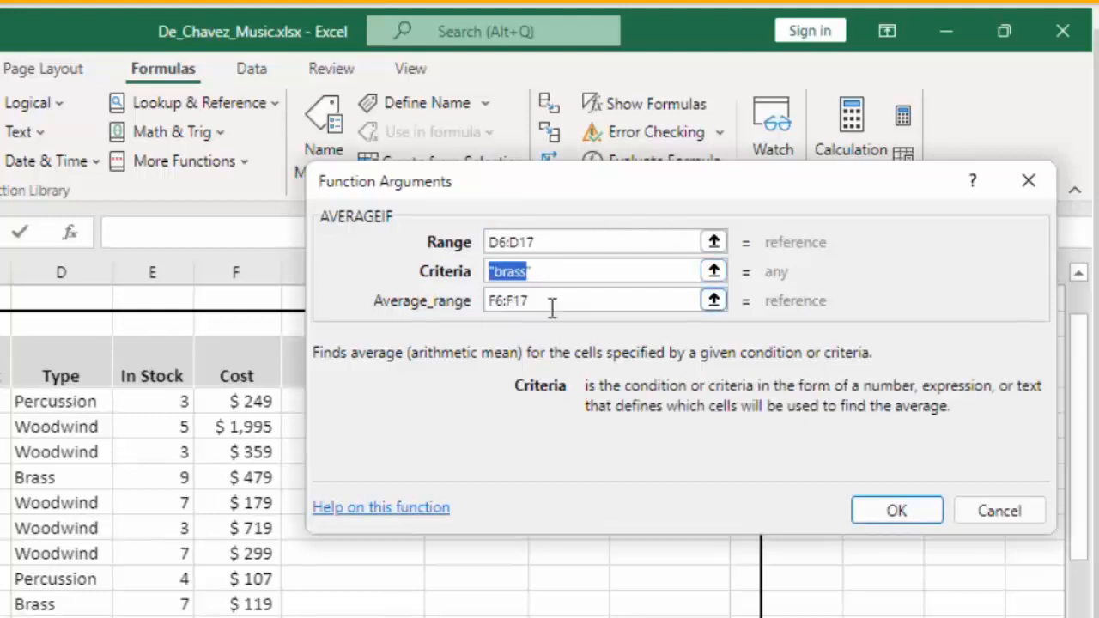
click(560, 307)
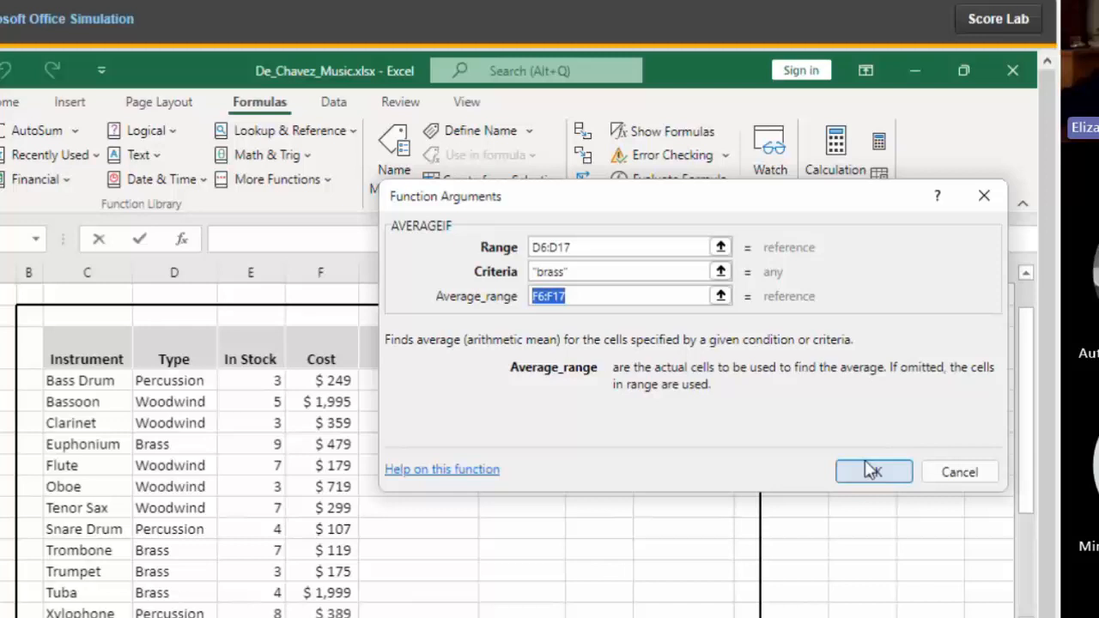
click(890, 510)
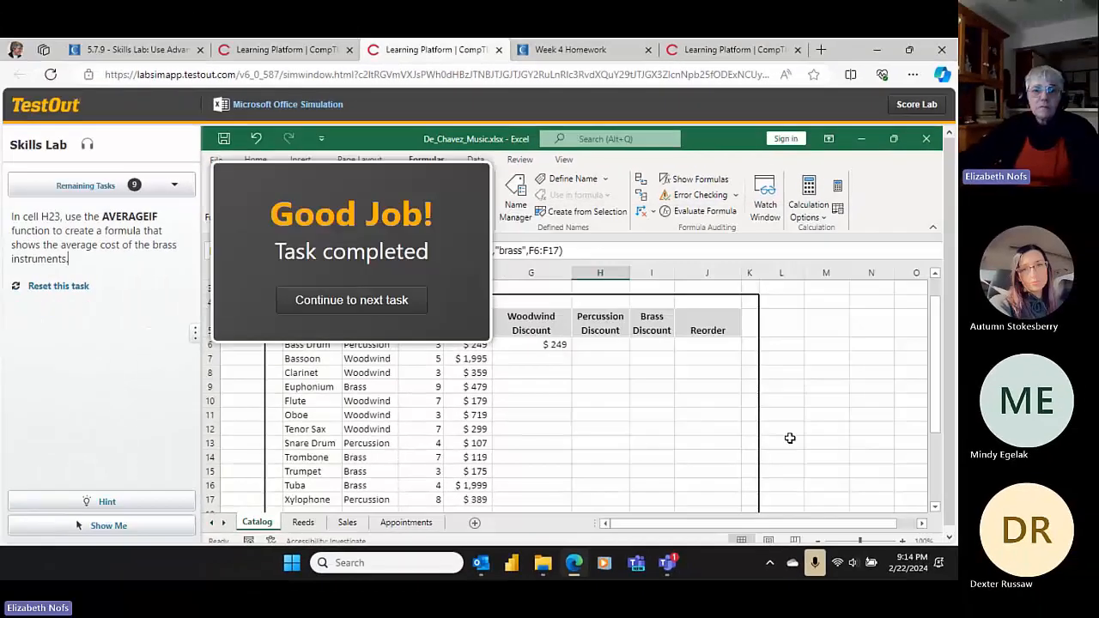
click(410, 313)
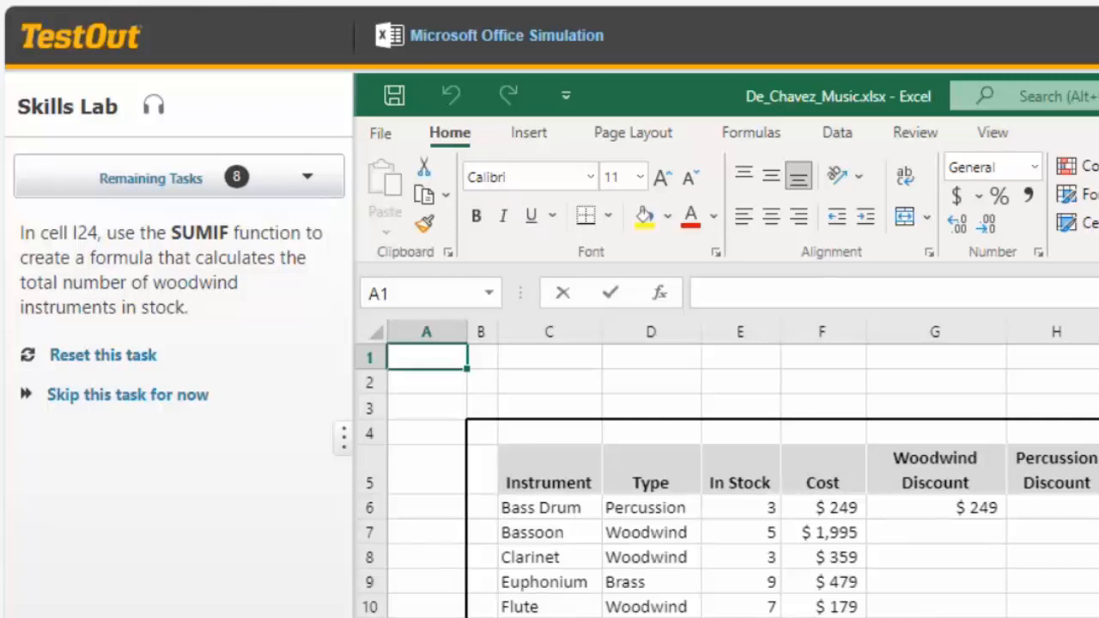
click(763, 138)
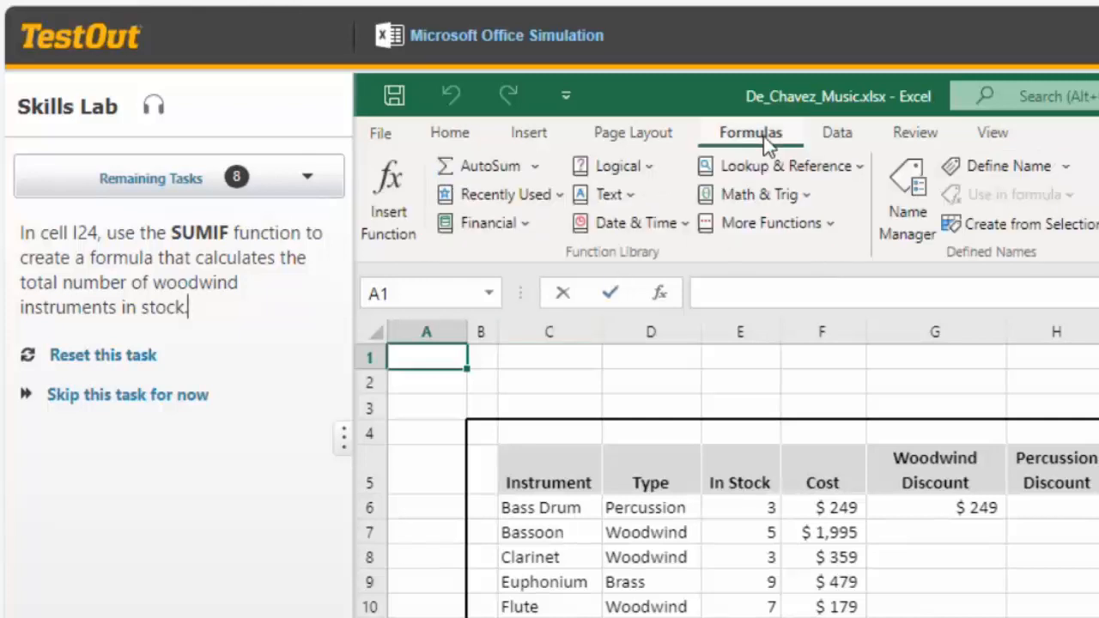
click(829, 225)
mouse_move(814, 247)
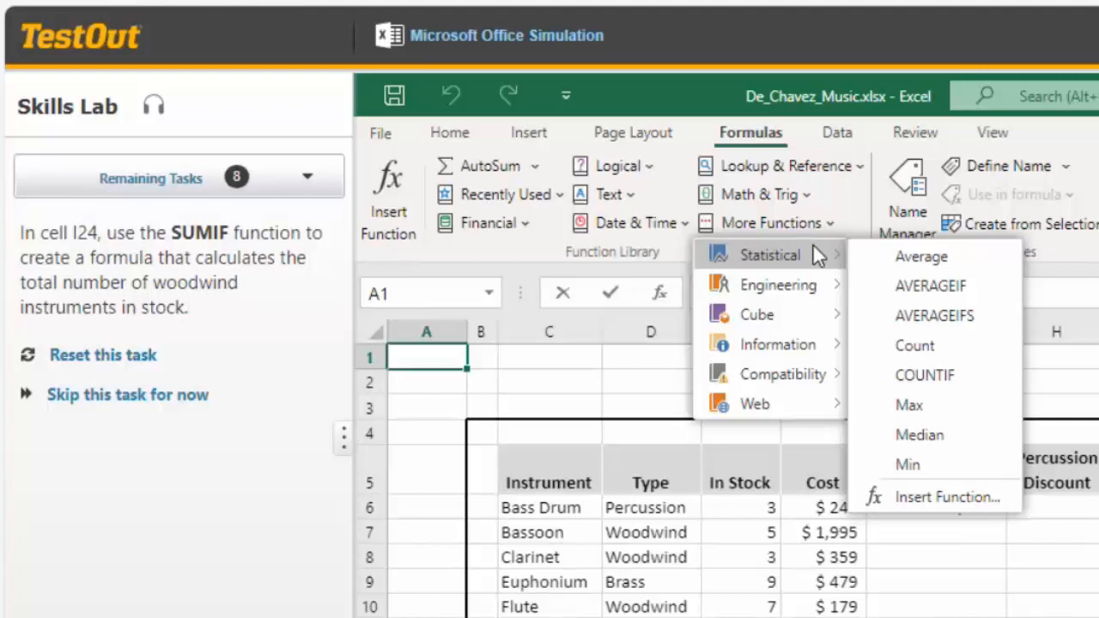
click(812, 85)
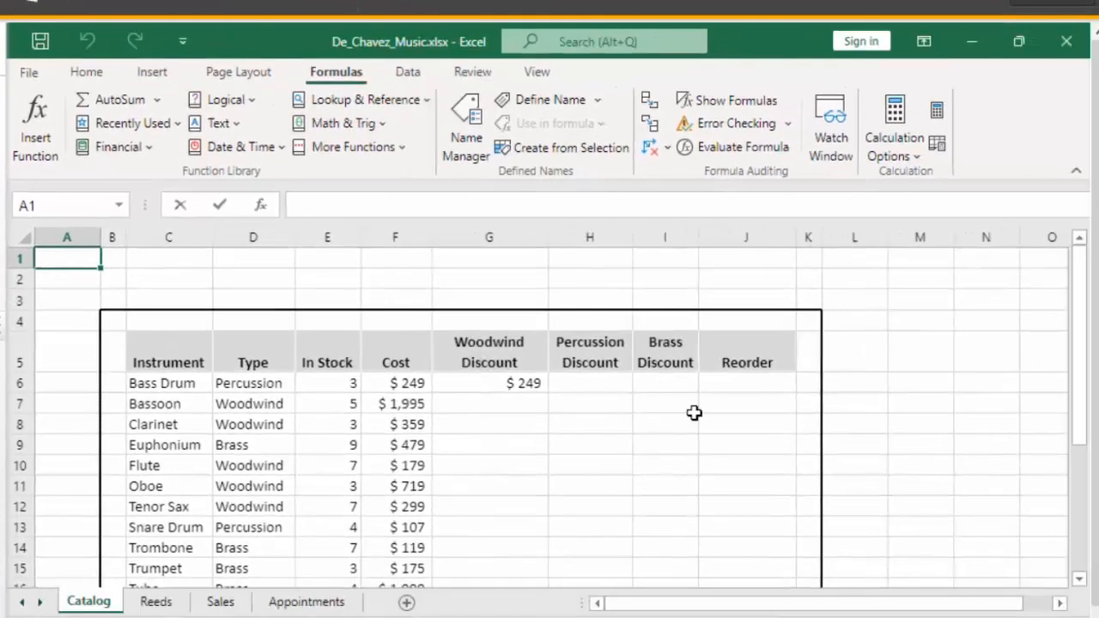
Start a SUMIF function in cell I24 of the Catalog sheet for the total woodwind instruments in stock.
scroll(693, 413, down, 3)
scroll(691, 413, down, 1)
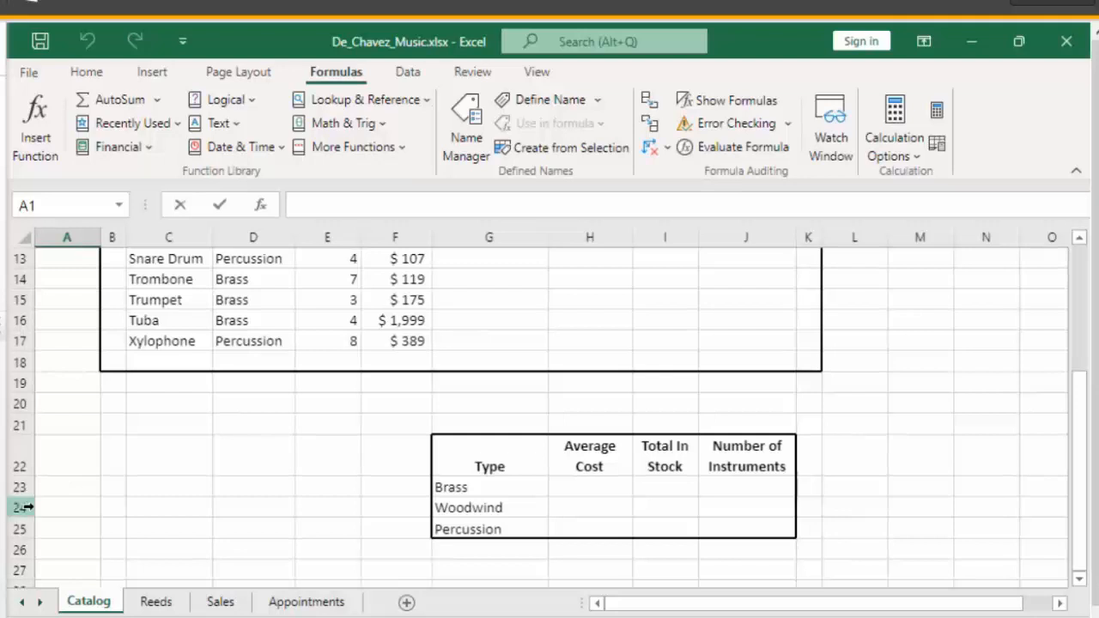
click(657, 492)
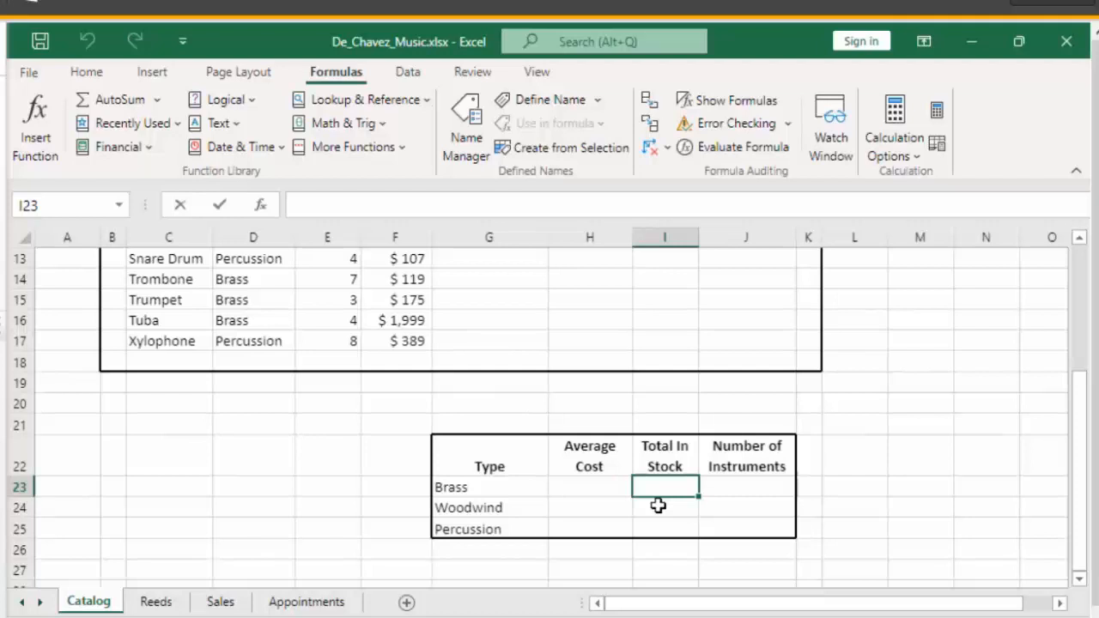
click(658, 506)
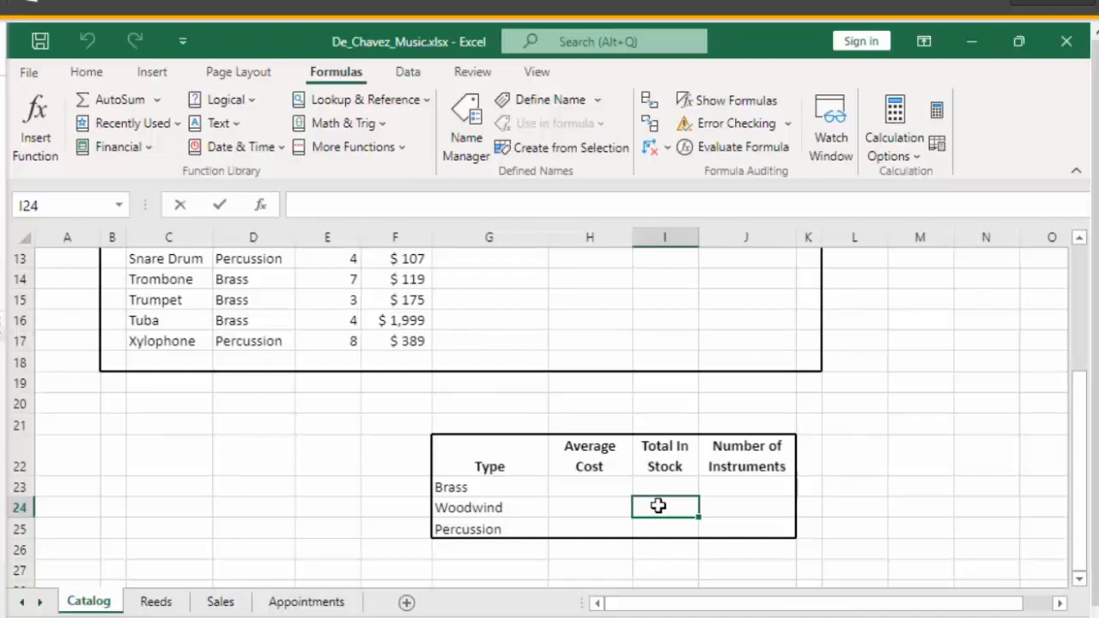
scroll(658, 506, up, 4)
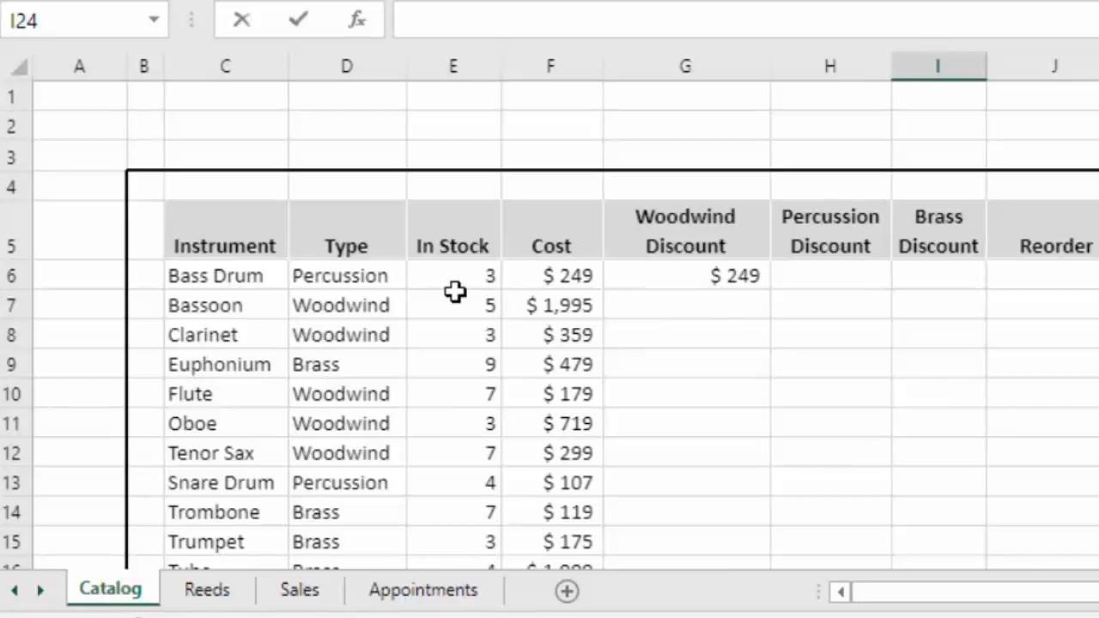
scroll(459, 296, down, 4)
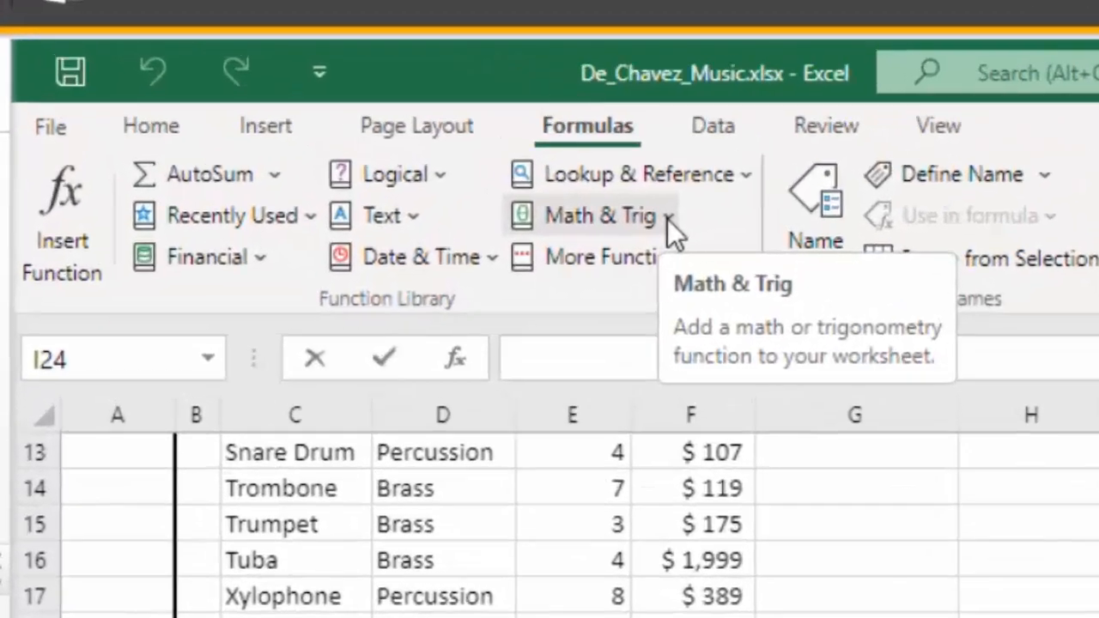
click(410, 135)
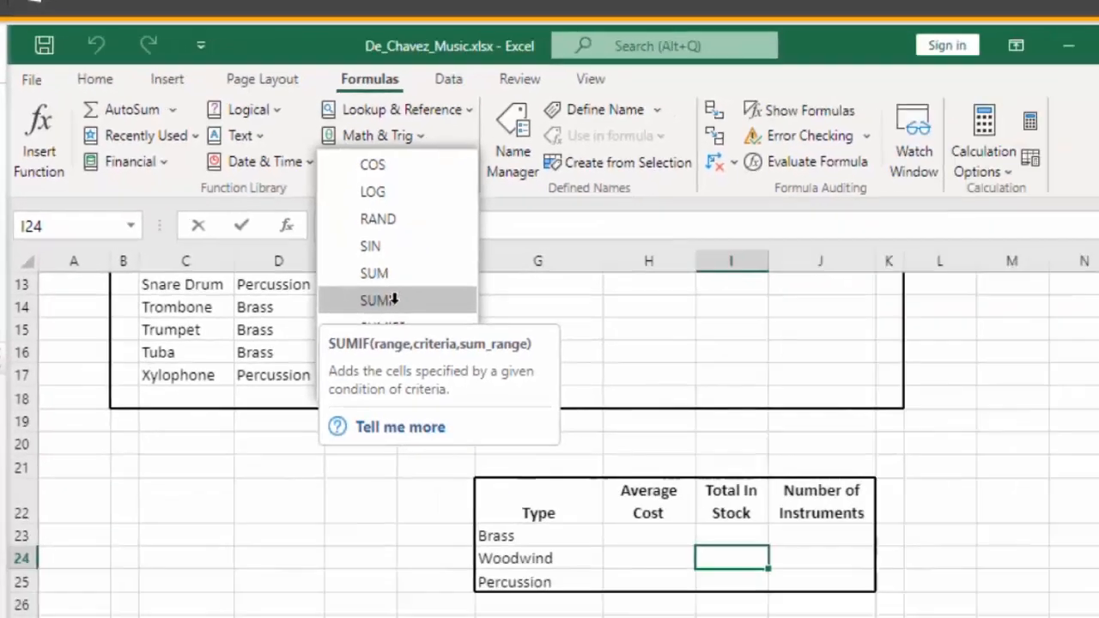
click(628, 478)
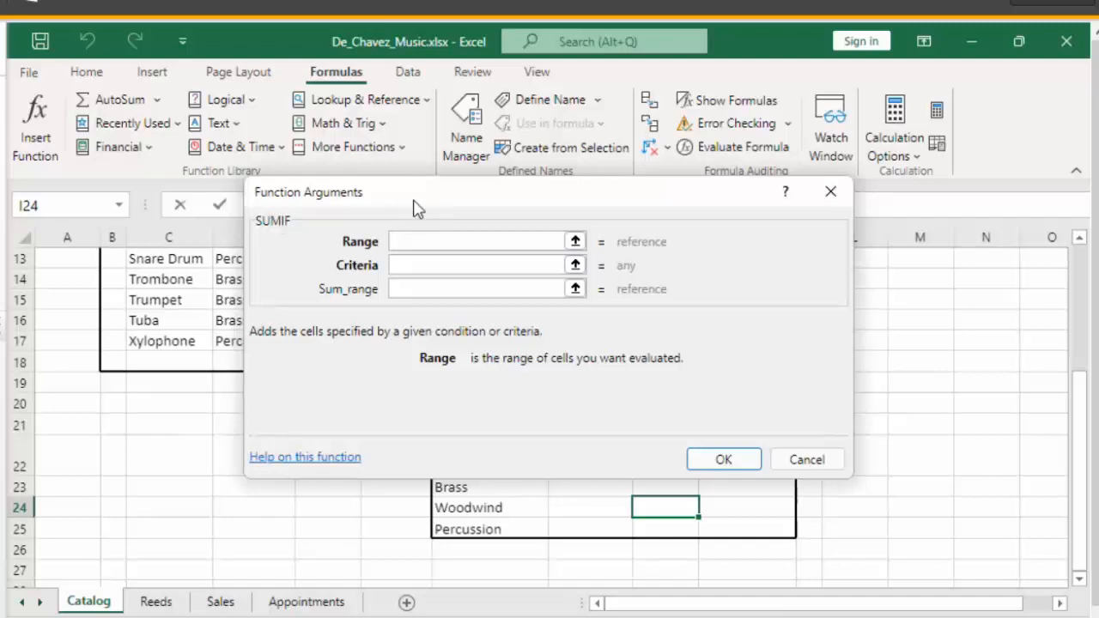
Move the SUMIF arguments dialog clear of the data and set its range to the Type cells D6:D17.
drag(417, 207, 780, 345)
scroll(325, 375, up, 3)
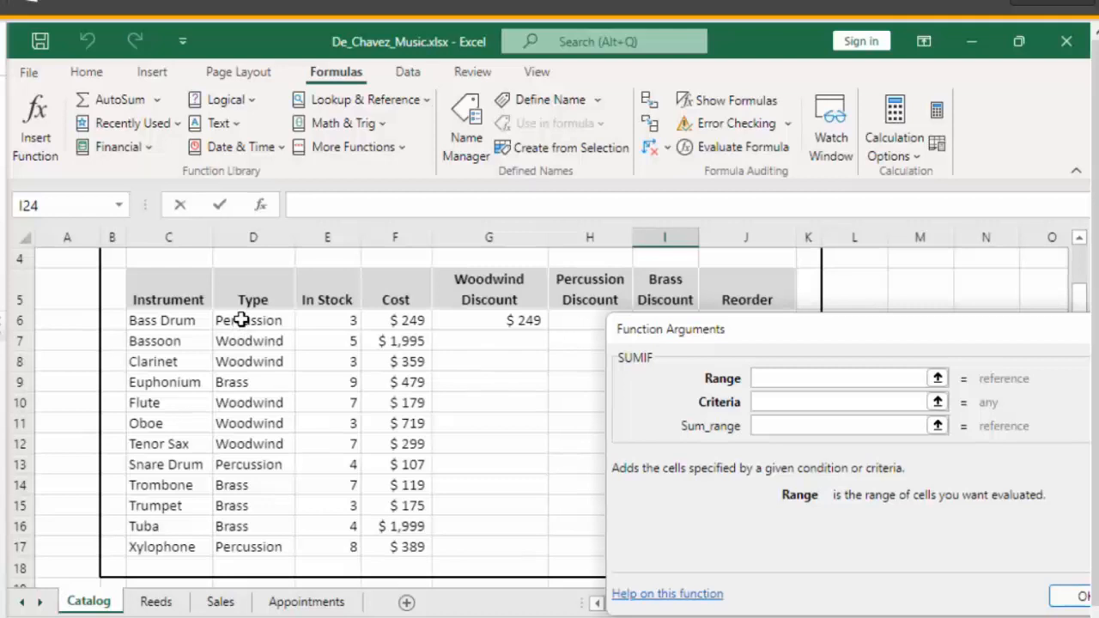
drag(240, 320, 221, 547)
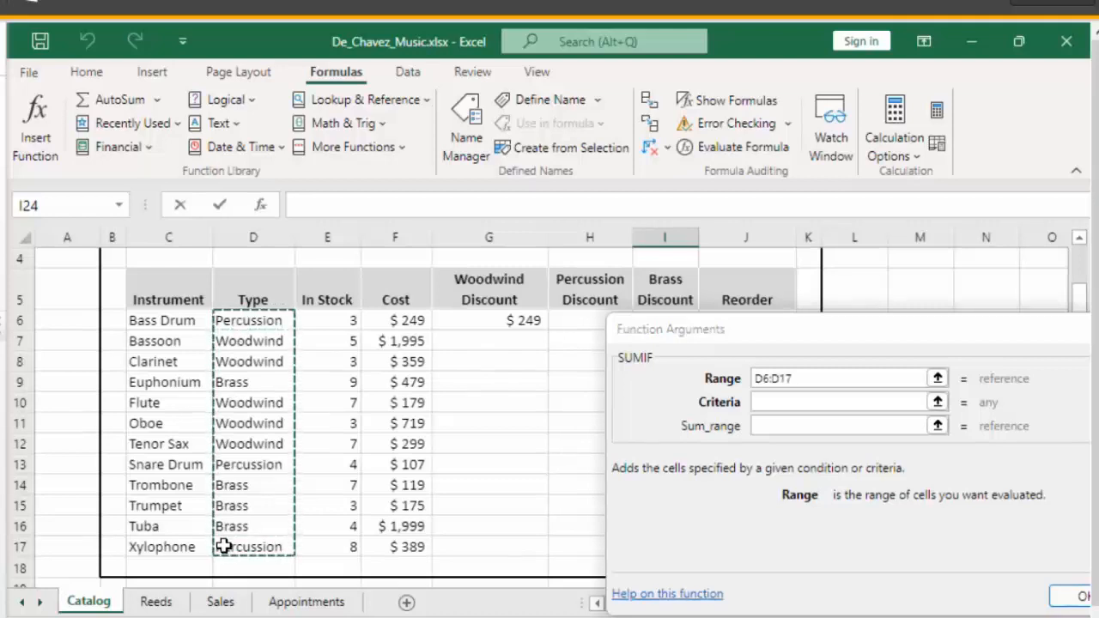
Set the SUMIF criteria to "woodwind" and the sum range to the In Stock cells E6:E17.
click(769, 402)
click(763, 424)
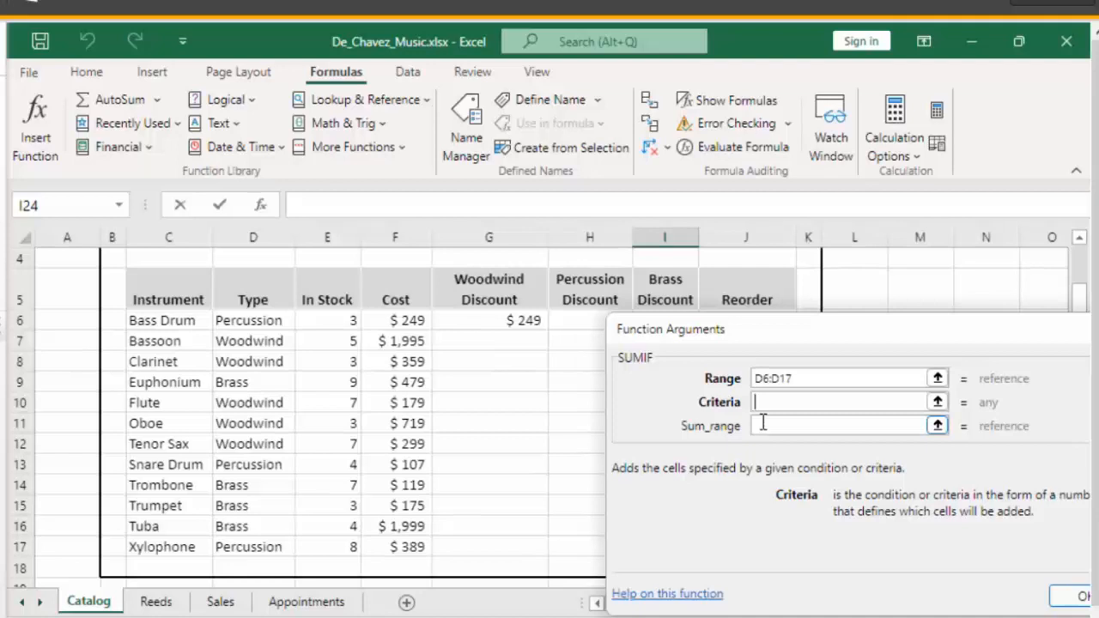
text(woodwind)
click(762, 424)
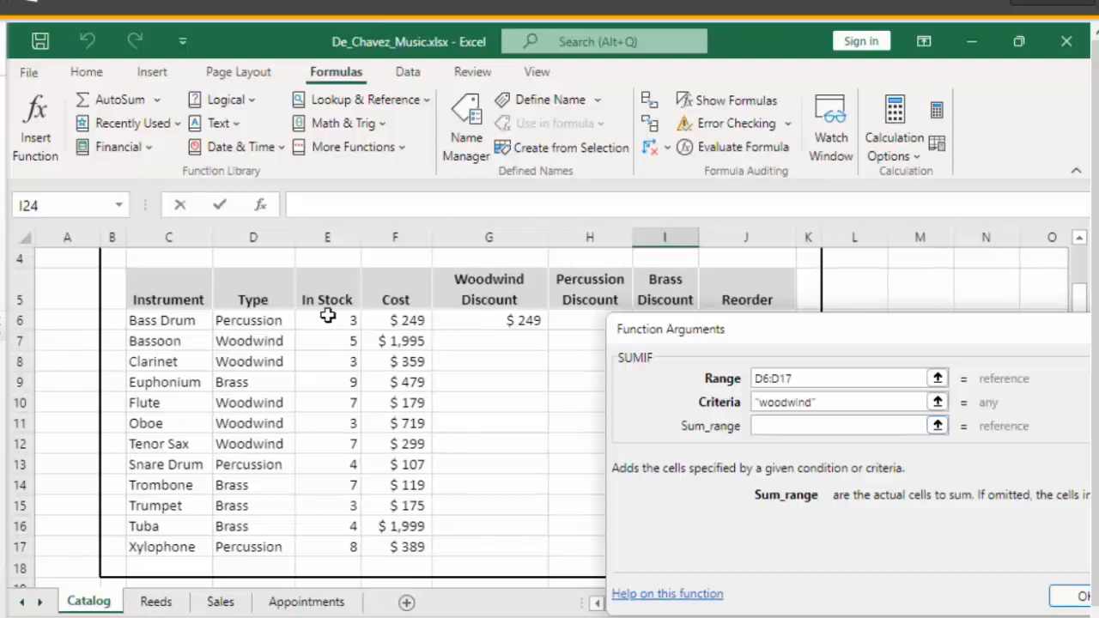
drag(328, 316, 321, 547)
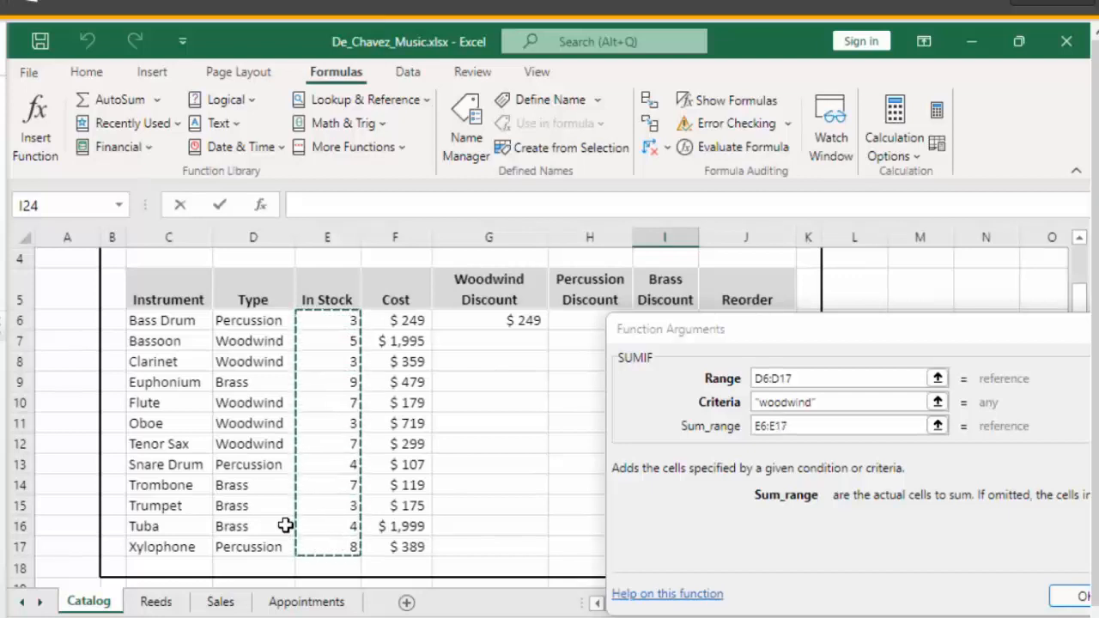
Review the range, criteria and sum range of the SUMIF function and confirm the formula in I24.
drag(838, 331, 523, 201)
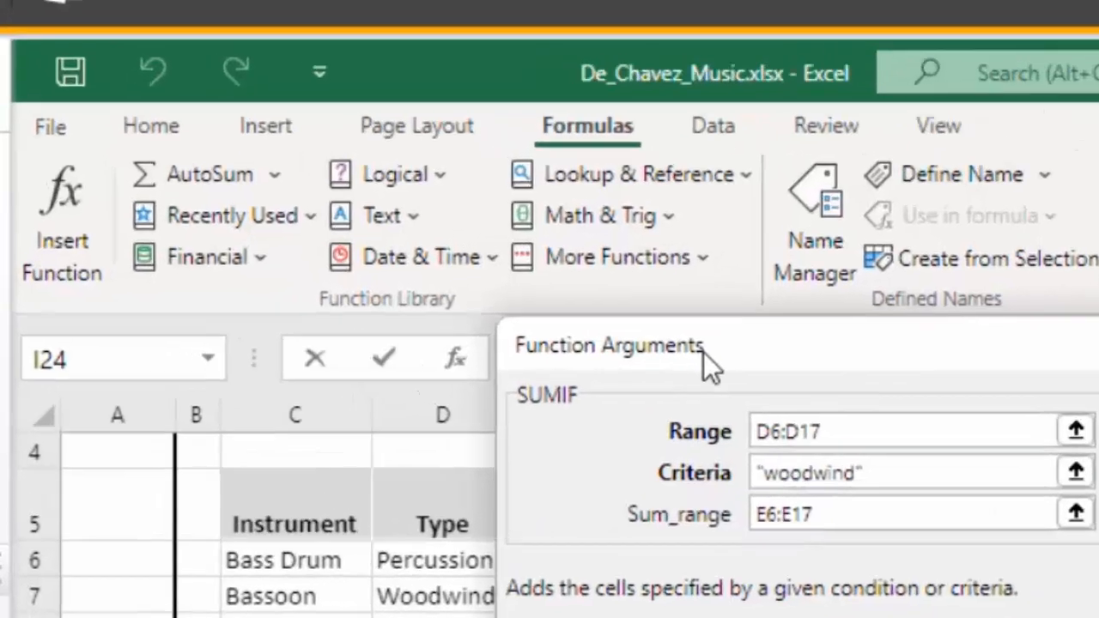
double_click(948, 441)
click(948, 442)
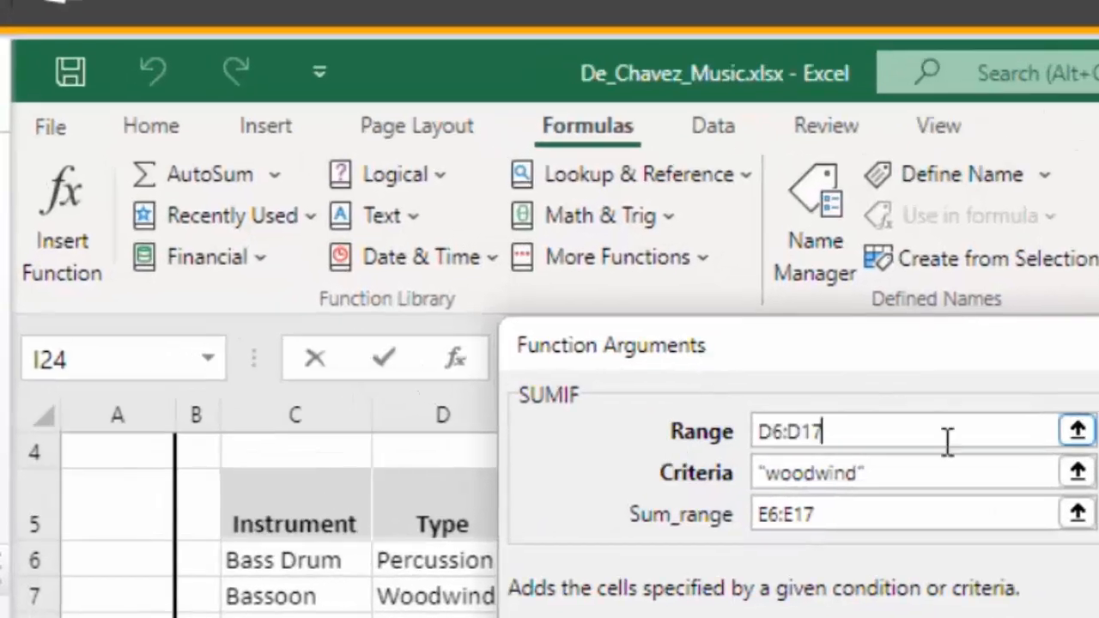
click(954, 478)
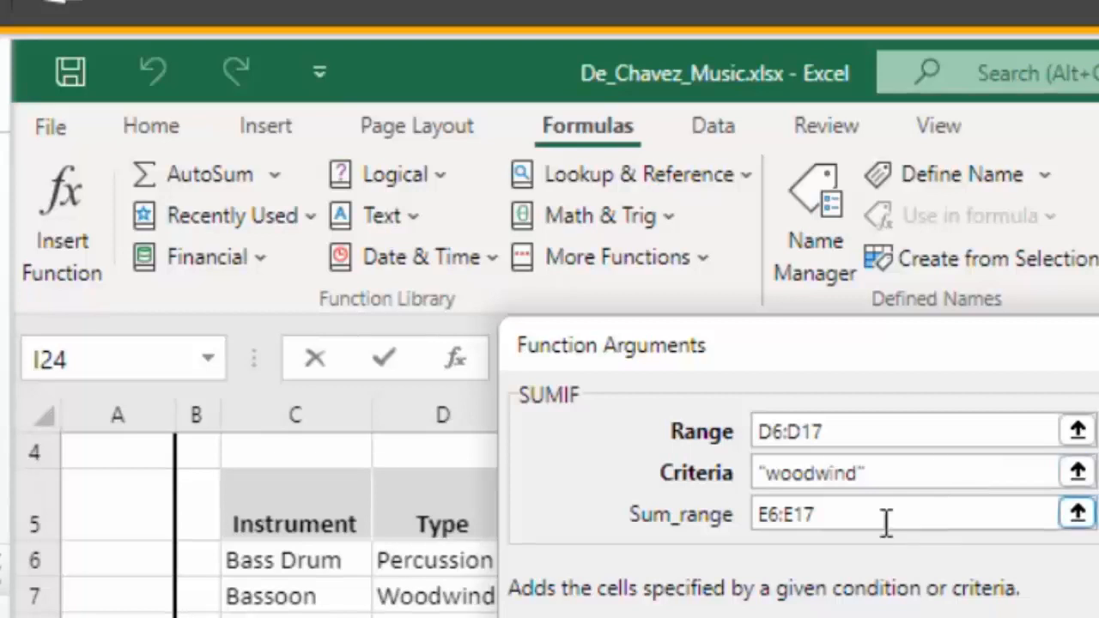
drag(918, 354, 1098, 328)
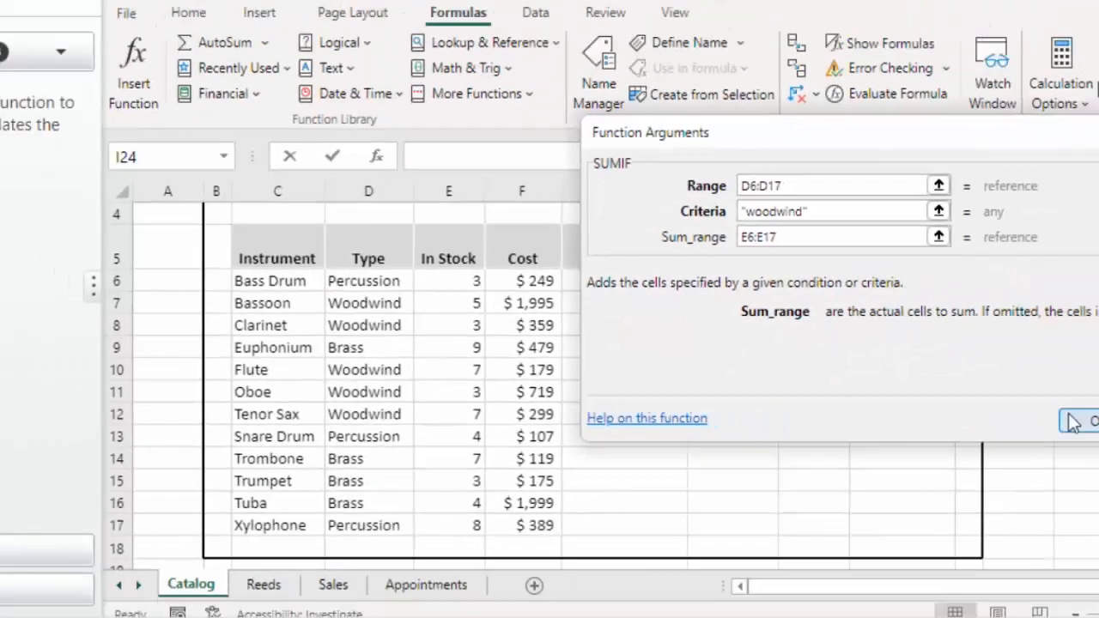
click(1072, 419)
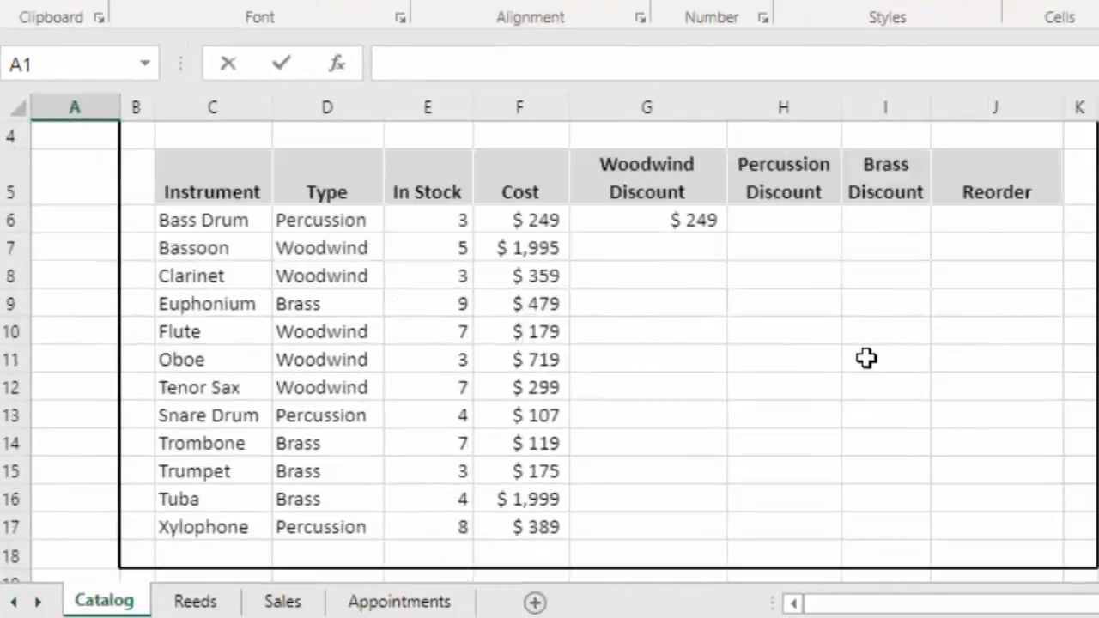
Start a COUNTIF function in cell J25 of the Catalog sheet for the number of percussion instruments.
scroll(865, 363, down, 1)
scroll(865, 363, down, 2)
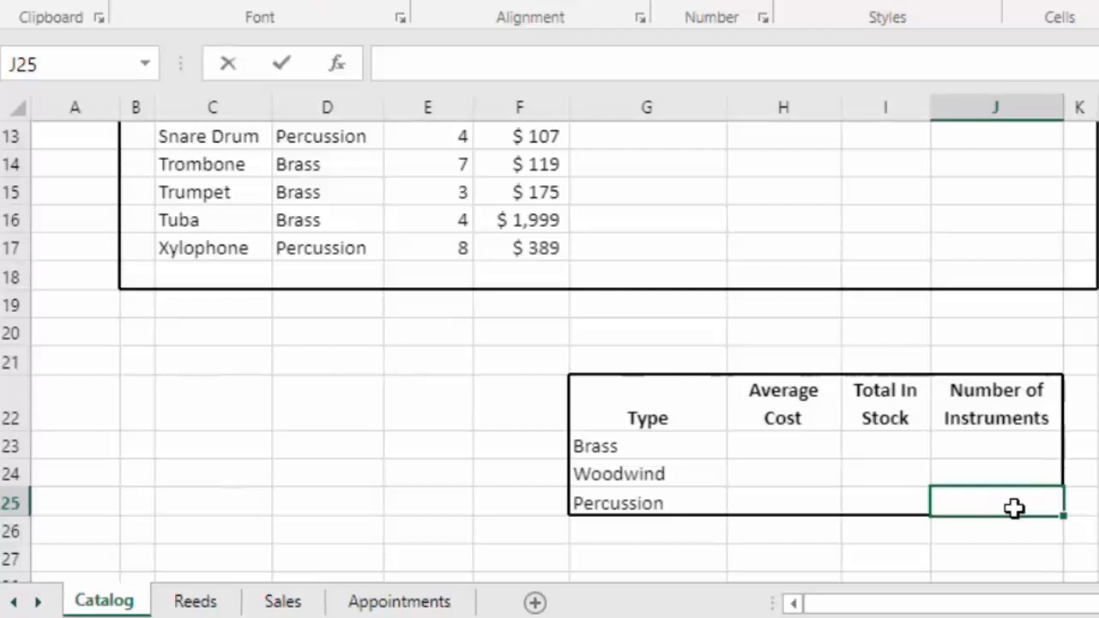
scroll(1001, 496, up, 1)
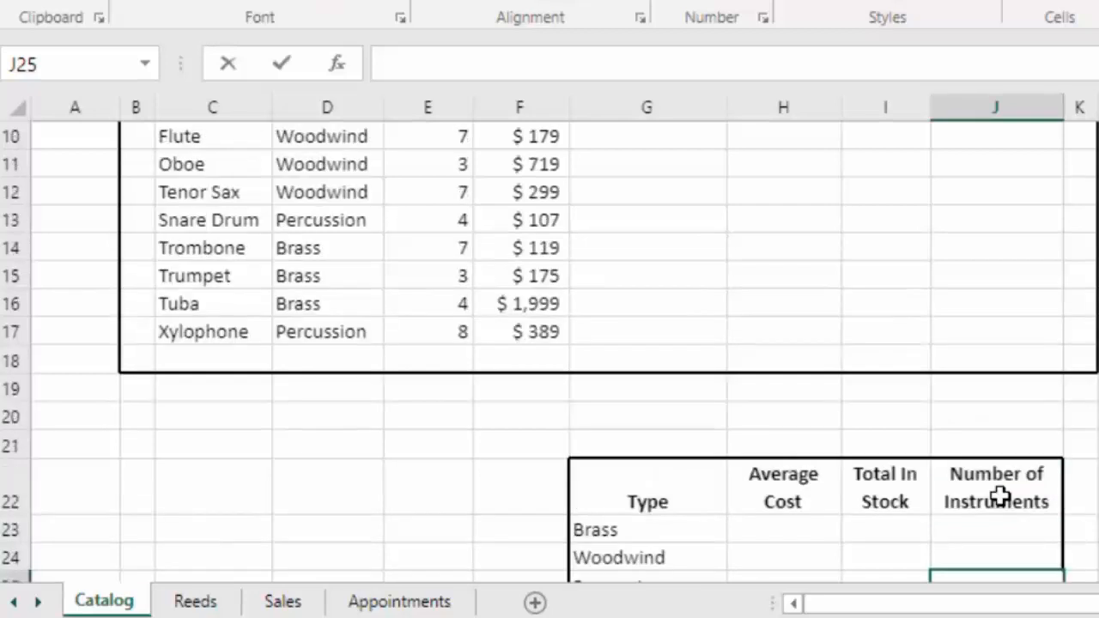
scroll(1001, 496, up, 3)
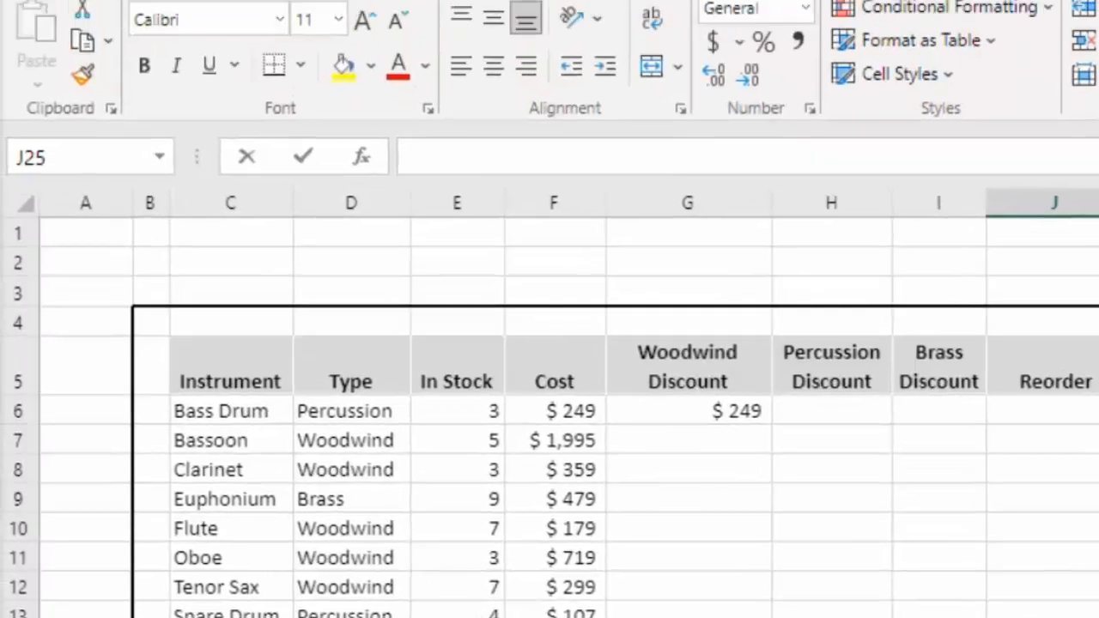
click(526, 81)
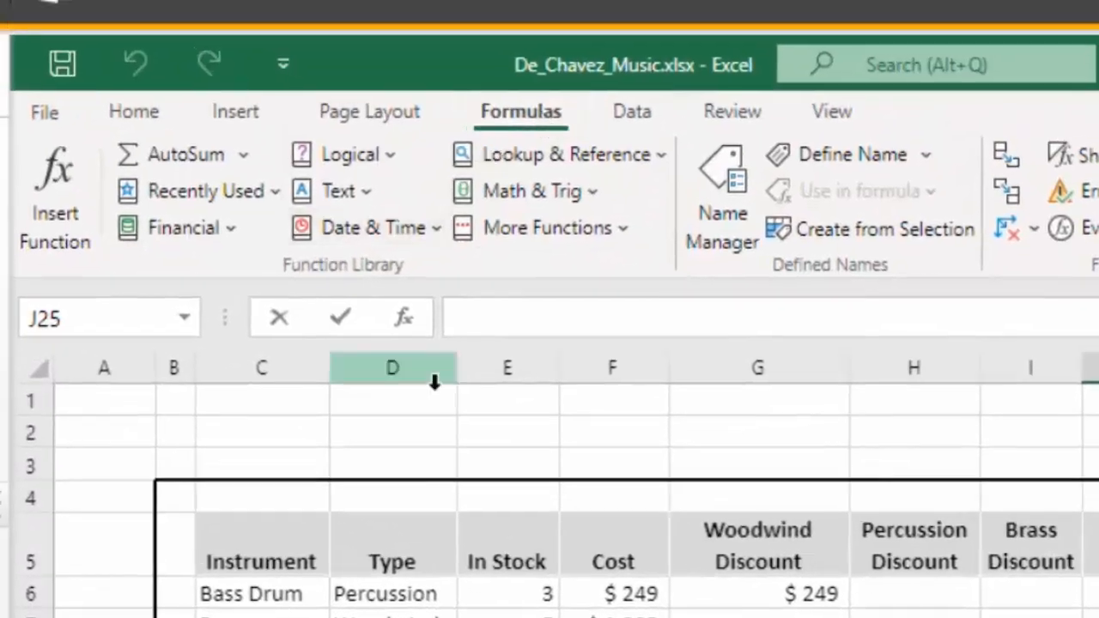
click(625, 228)
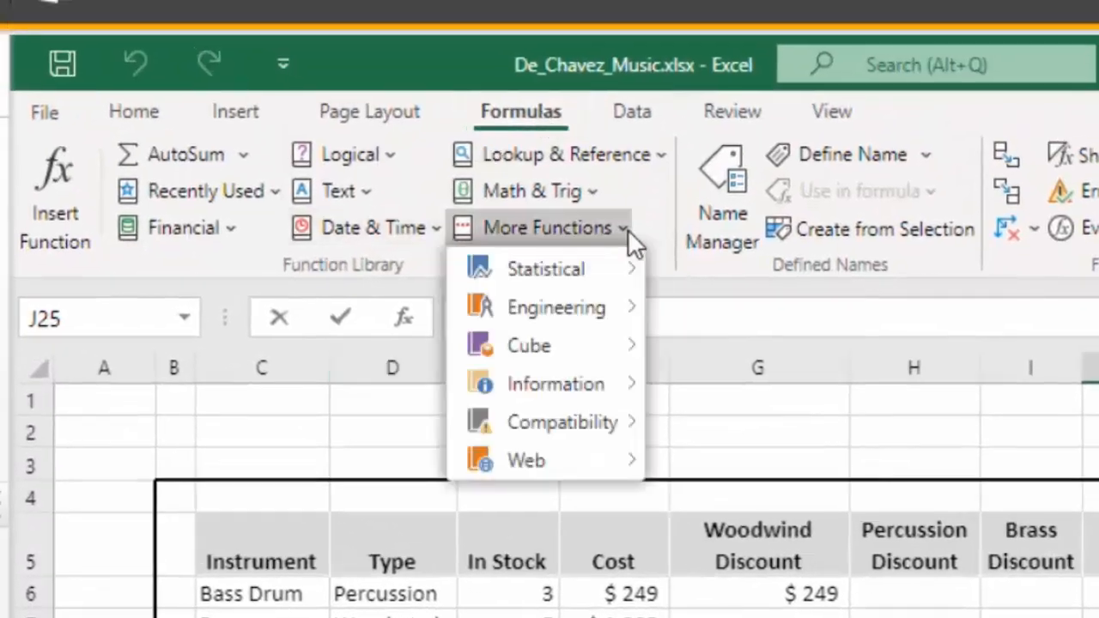
mouse_move(611, 264)
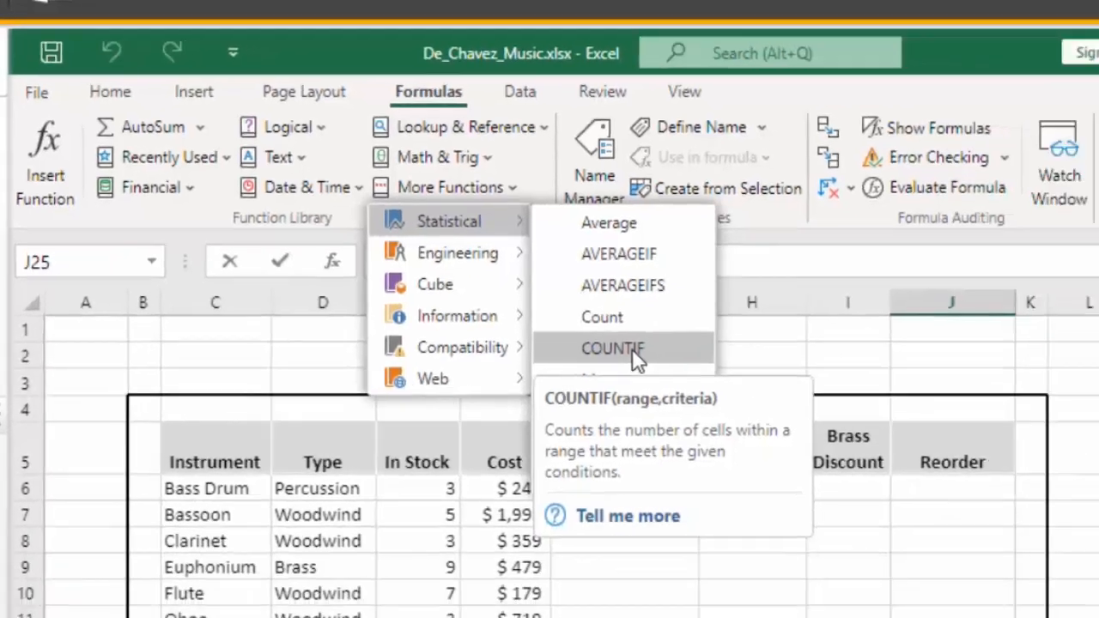
click(768, 423)
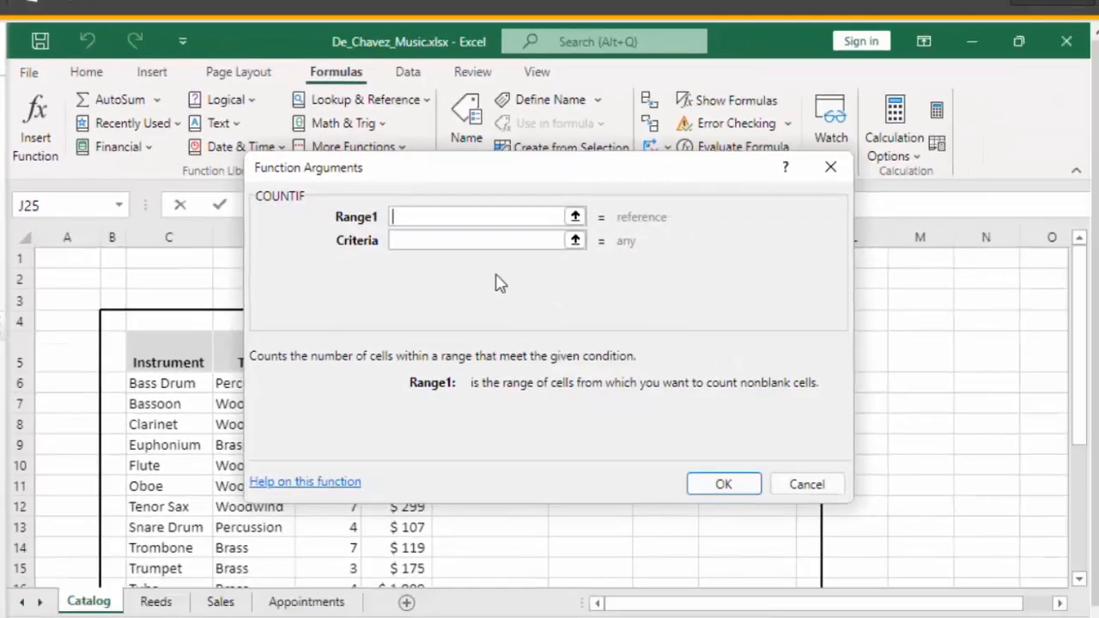
Move the COUNTIF arguments dialog clear of the data and set its range to the Type cells D6:D17.
drag(477, 177, 764, 246)
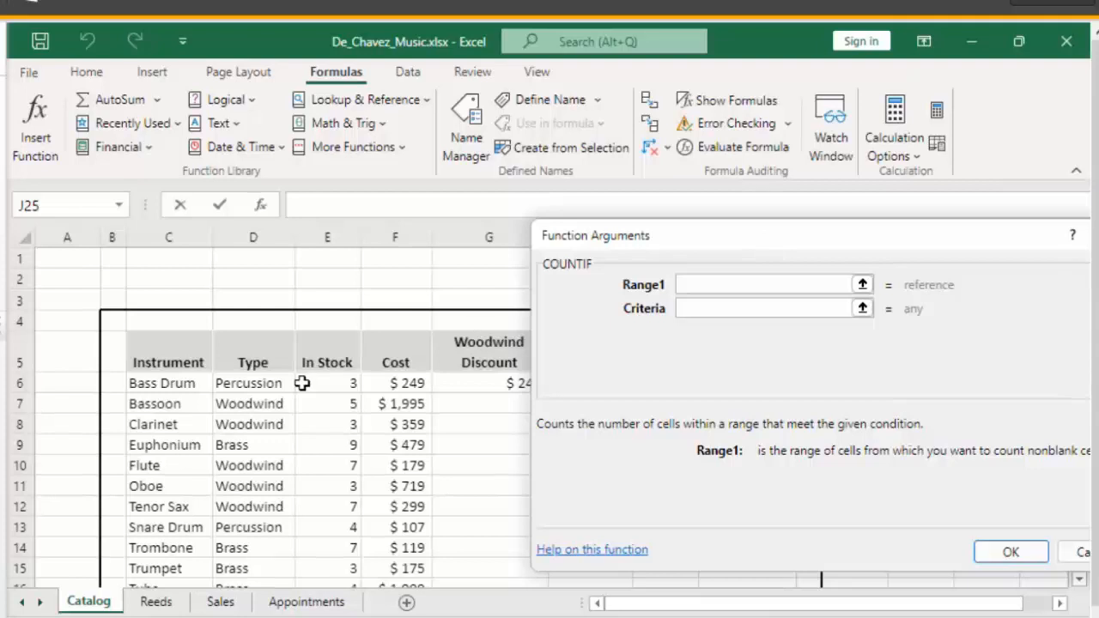
scroll(302, 383, down, 1)
drag(258, 321, 250, 545)
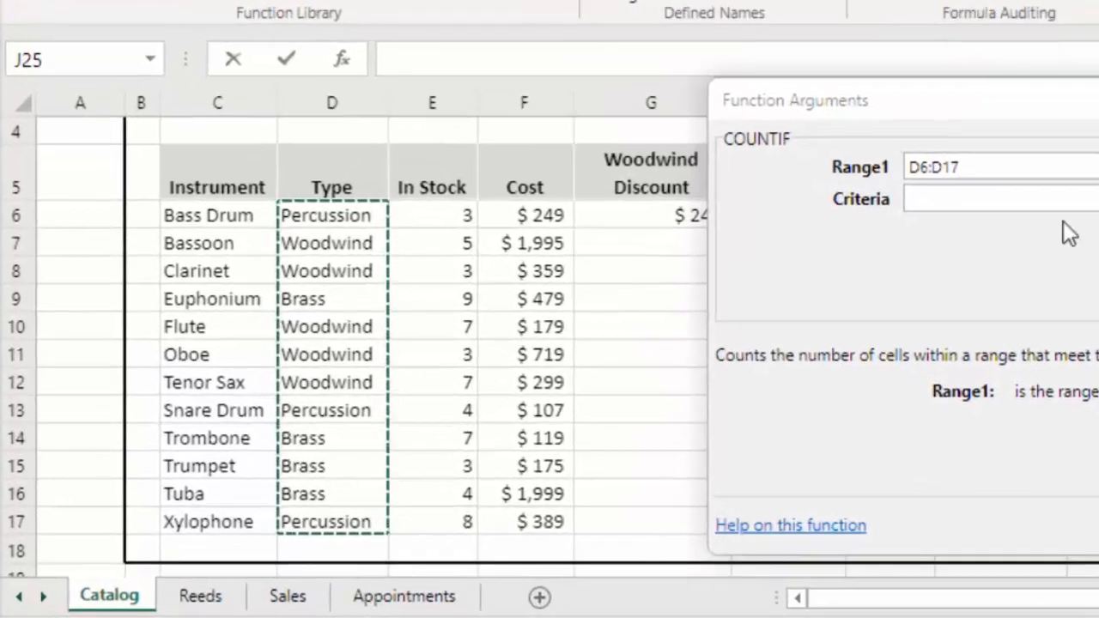
Set the COUNTIF criteria to "percussion" and confirm the formula in J25.
click(972, 197)
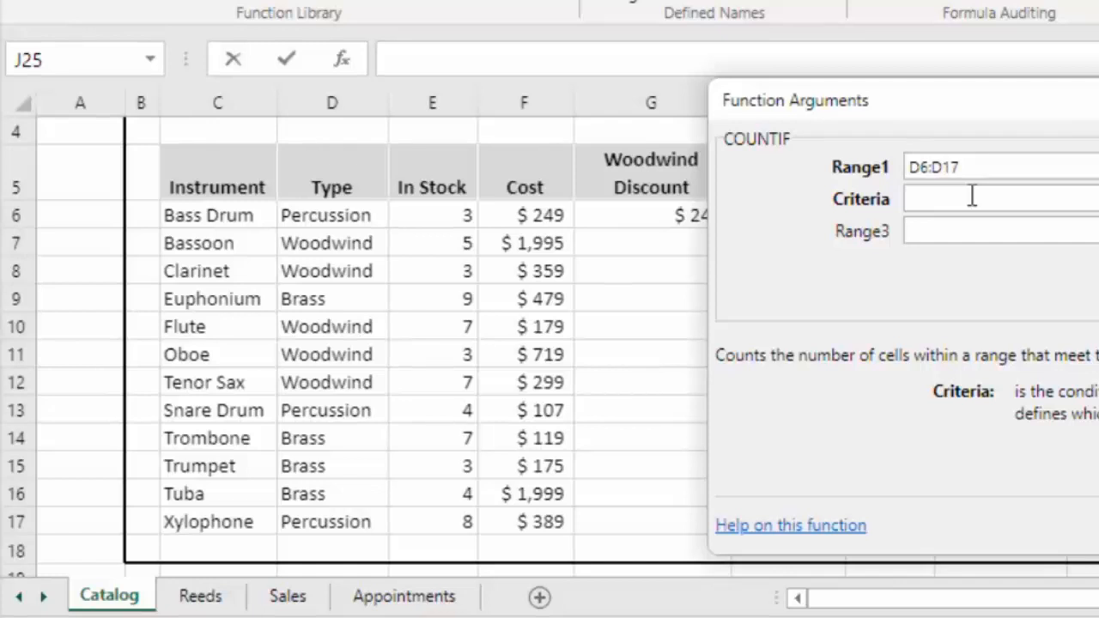
text(percussion)
key(Tab)
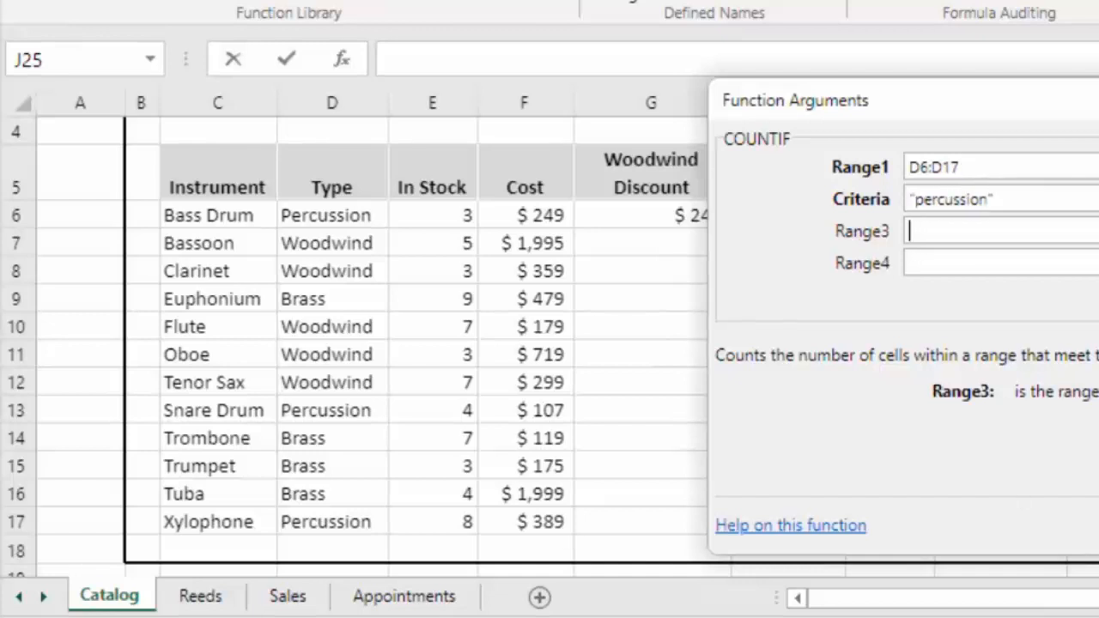
drag(1090, 103, 871, 69)
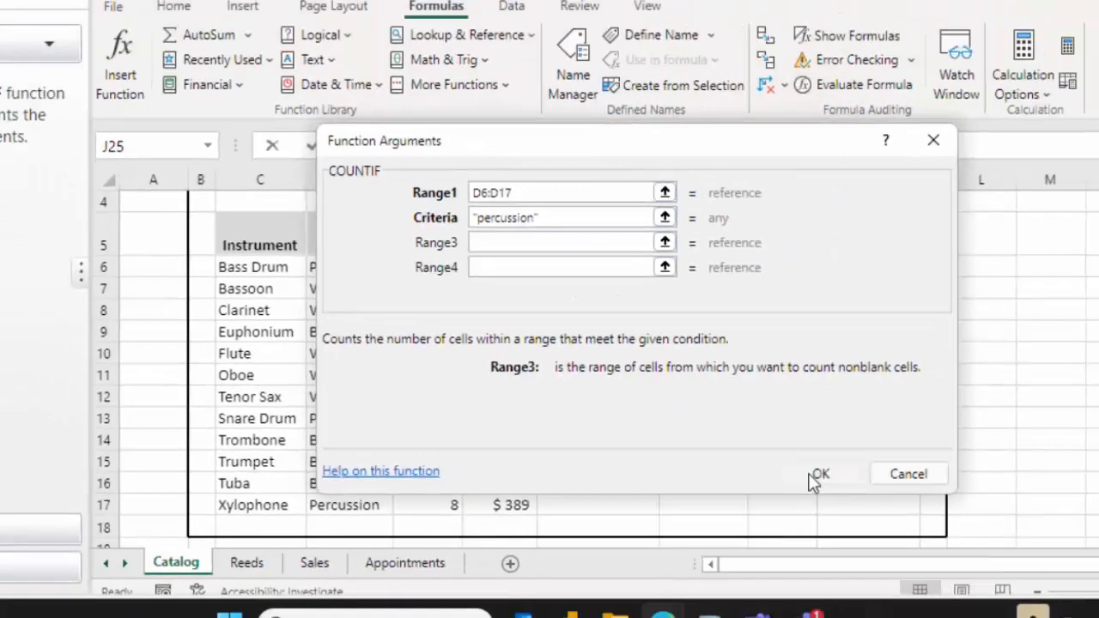
click(940, 481)
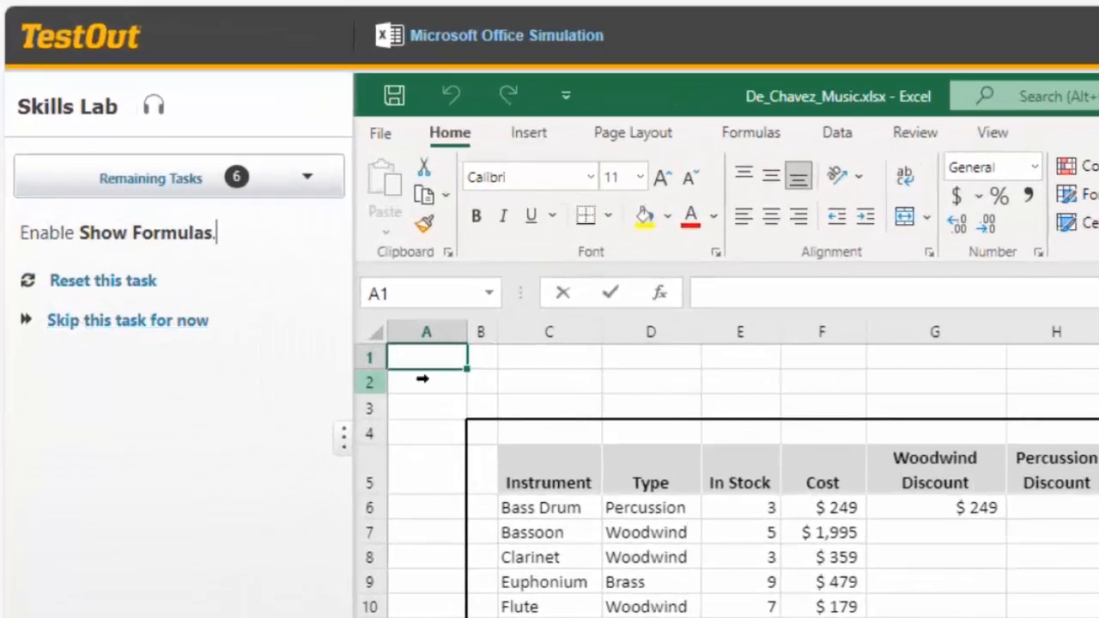
Enable Show Formulas for the Catalog sheet.
scroll(945, 508, down, 1)
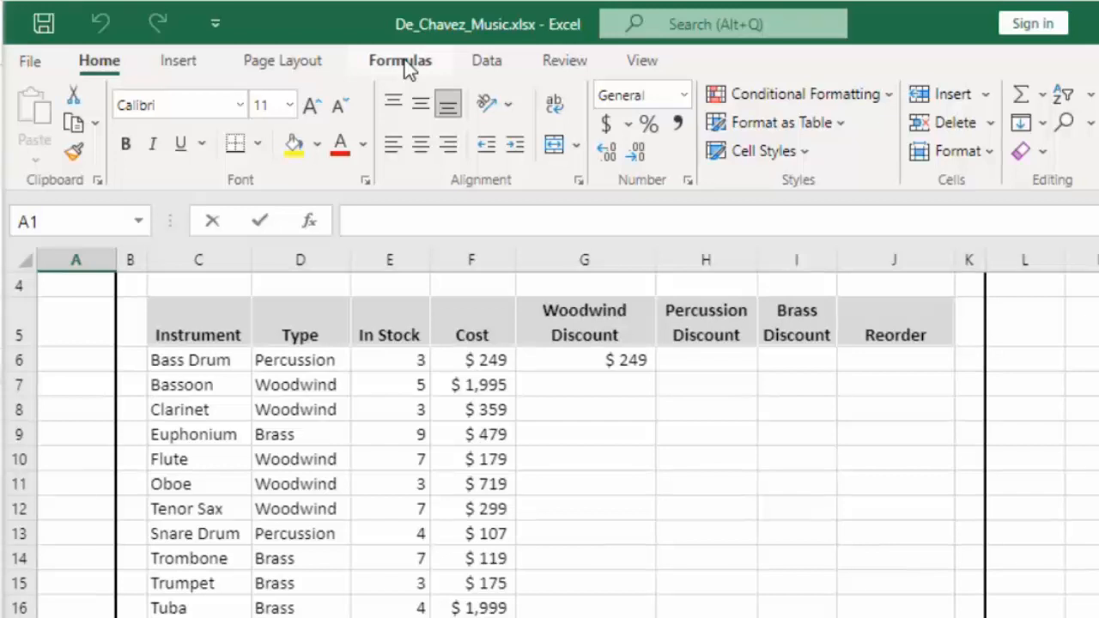
click(404, 62)
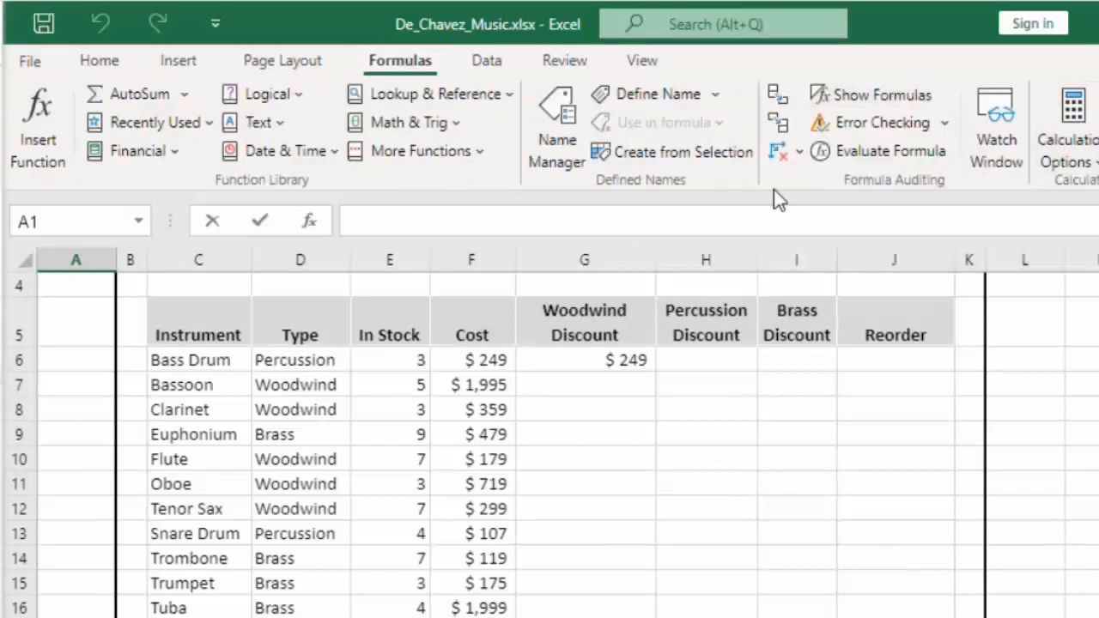
click(882, 95)
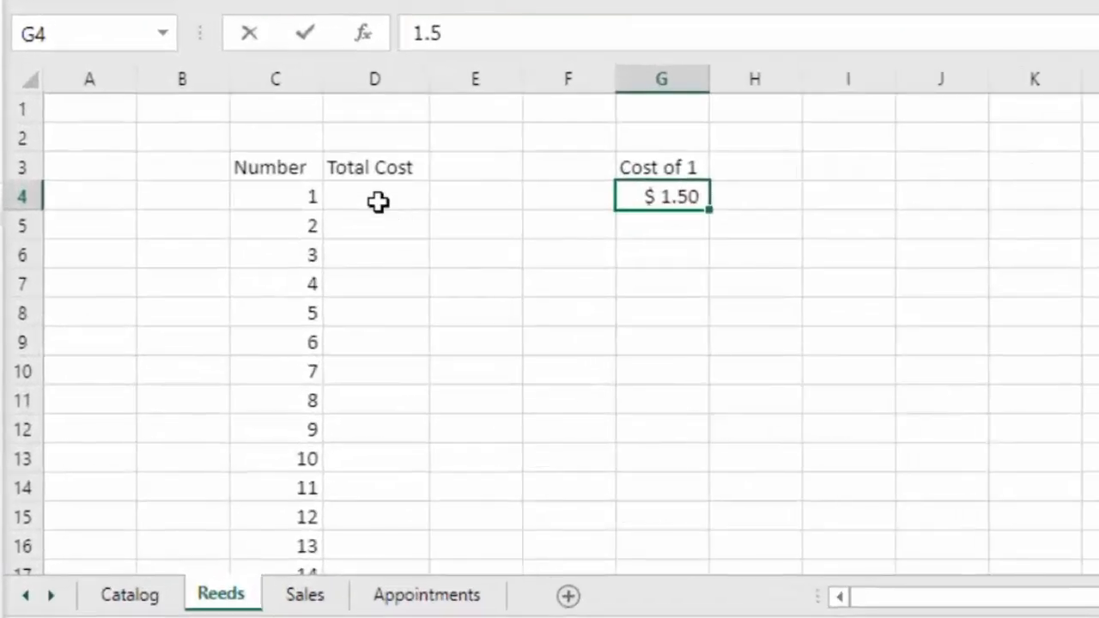
Enter the formula =C4*G4 in cell D4 of the Reeds sheet to multiply the number of reeds by the single-reed cost.
click(379, 199)
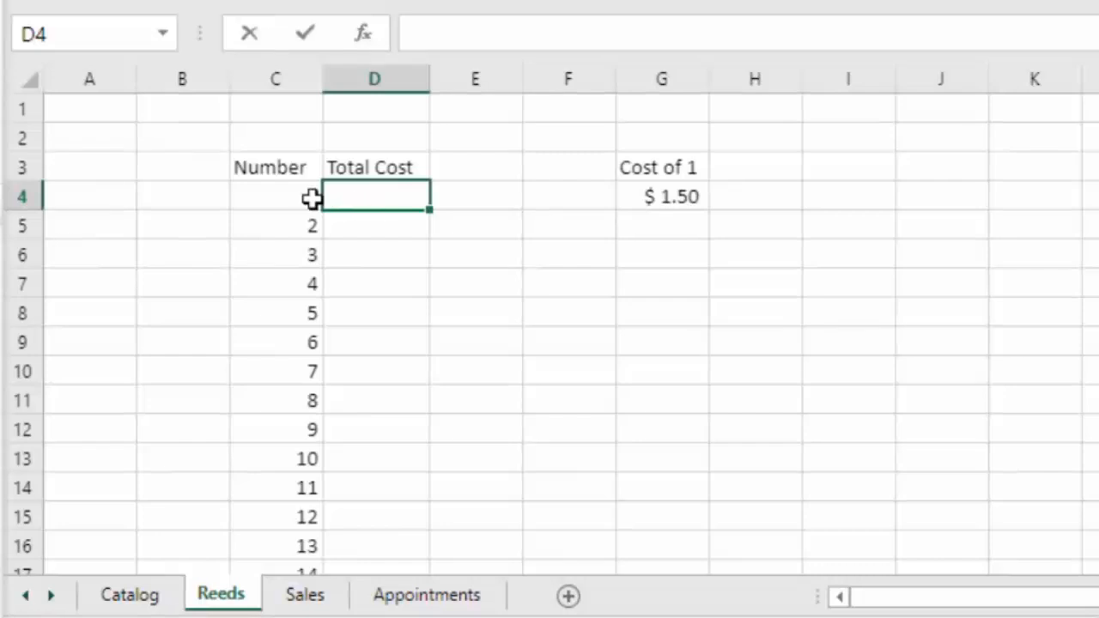
click(268, 203)
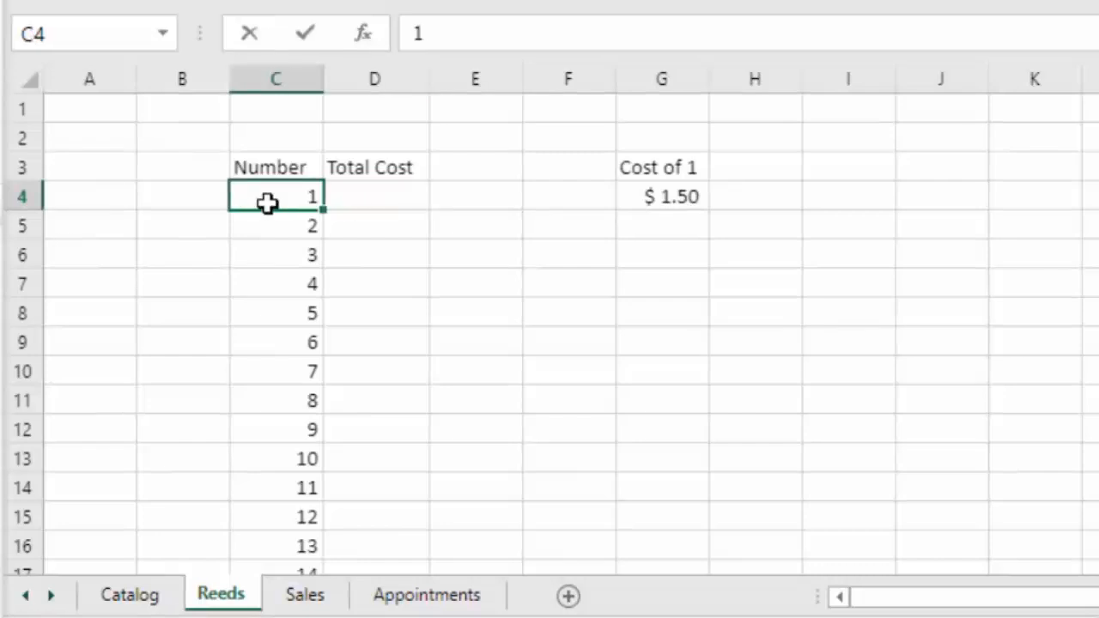
click(681, 198)
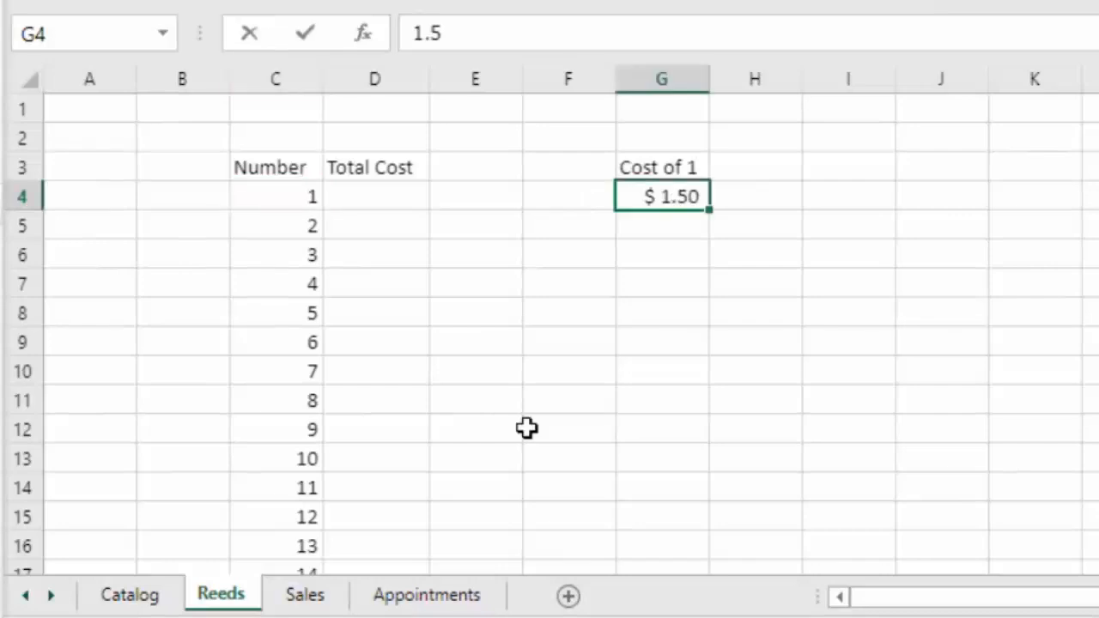
click(389, 197)
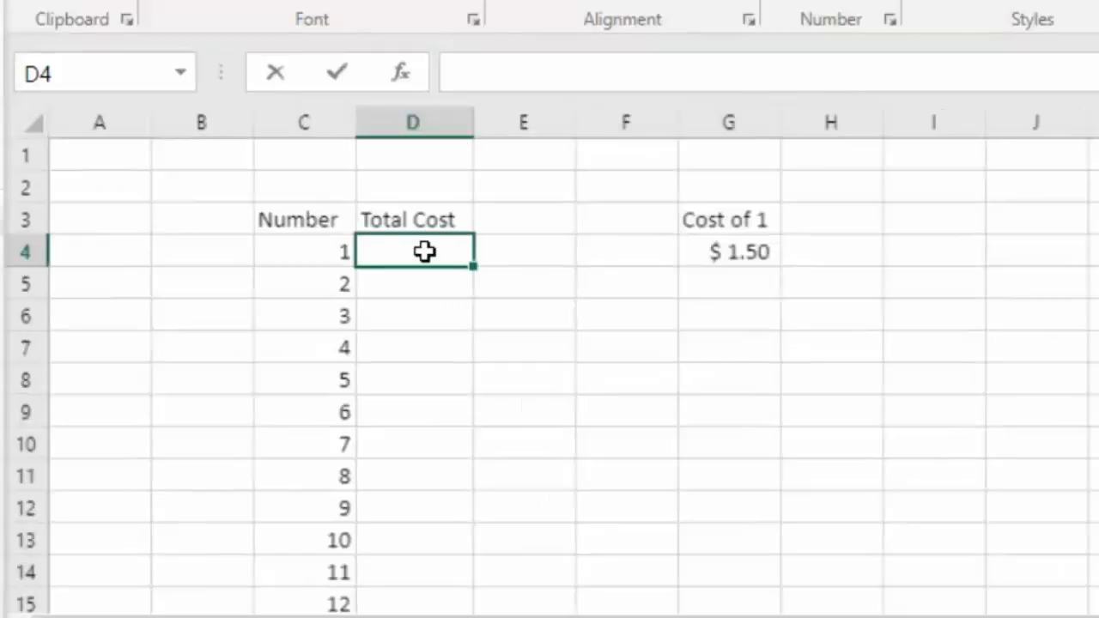
text(=C4)
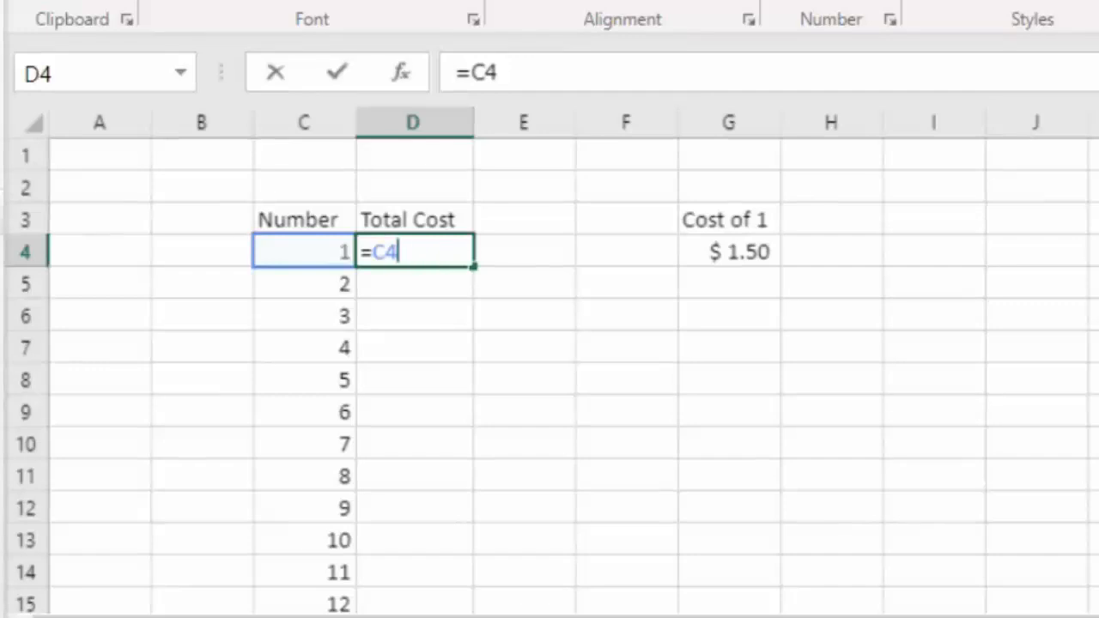
text(*)
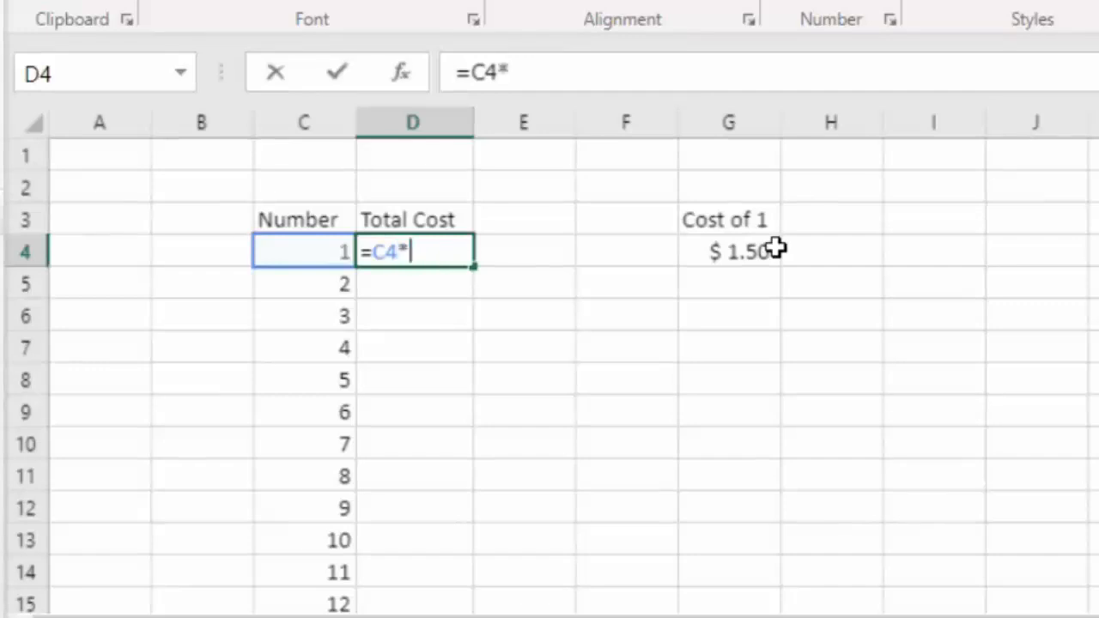
click(739, 249)
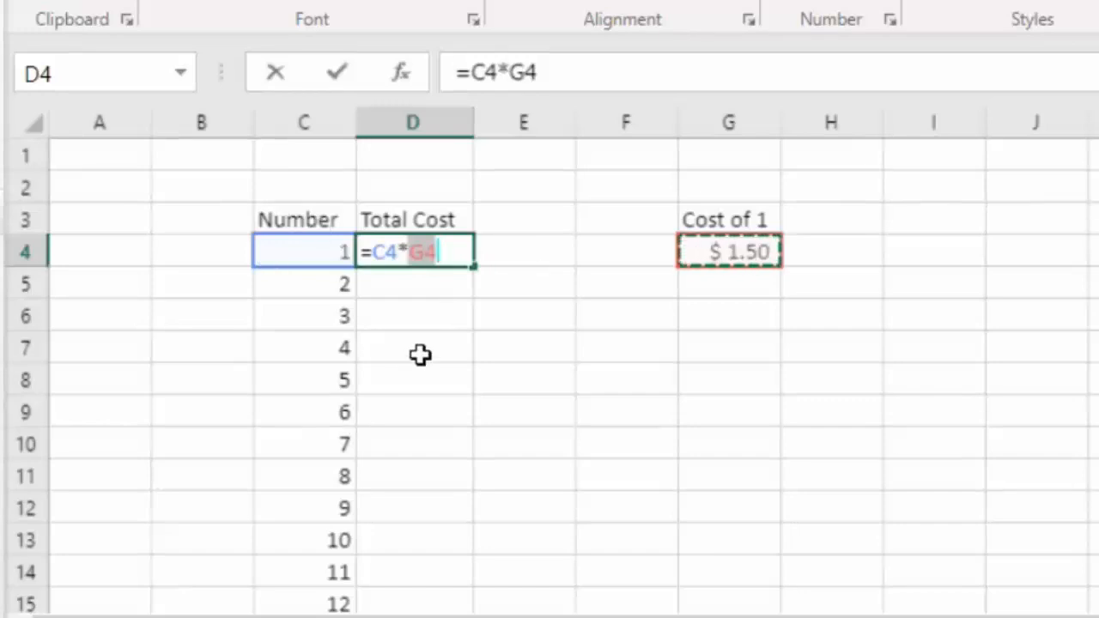
key(Return)
Change the G4 reference in the Total Cost formula in D4 to the absolute reference $G$4.
click(421, 257)
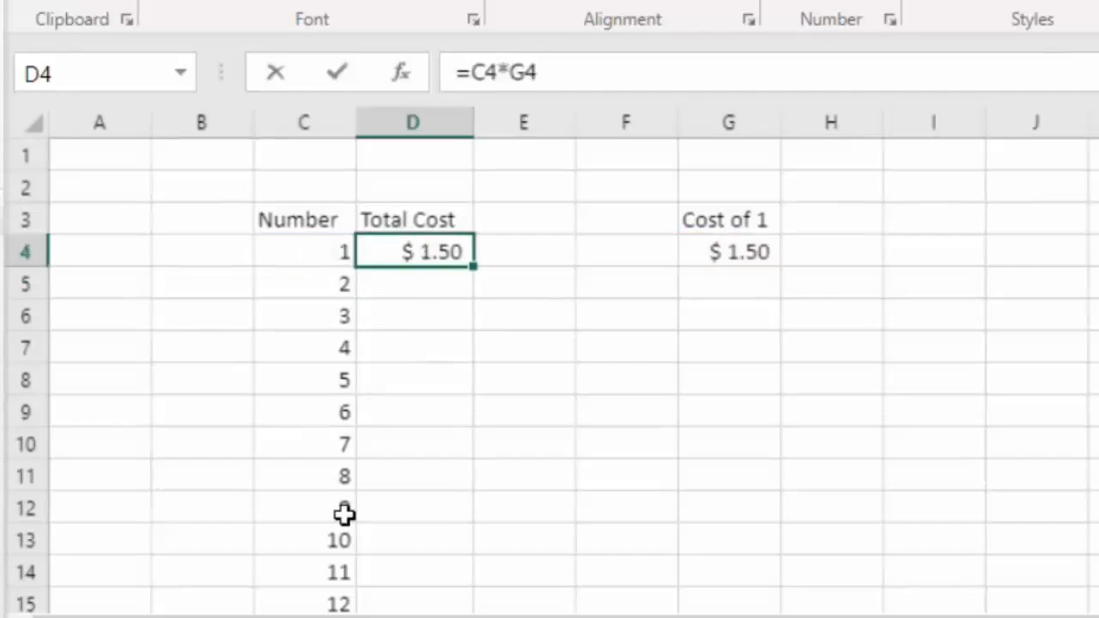
double_click(404, 253)
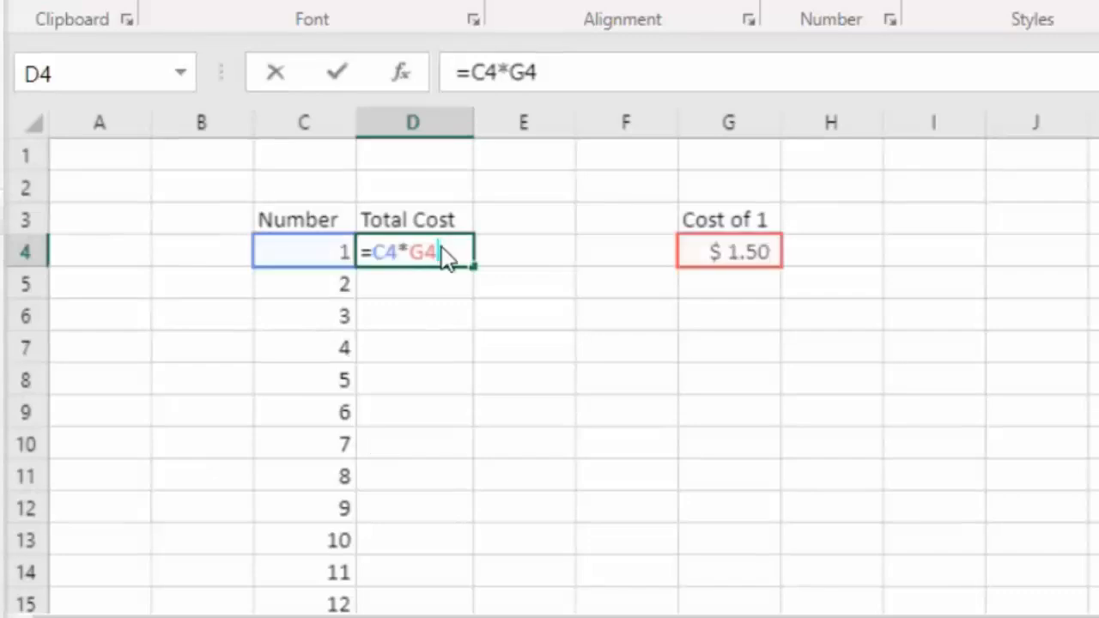
key(Escape)
click(529, 75)
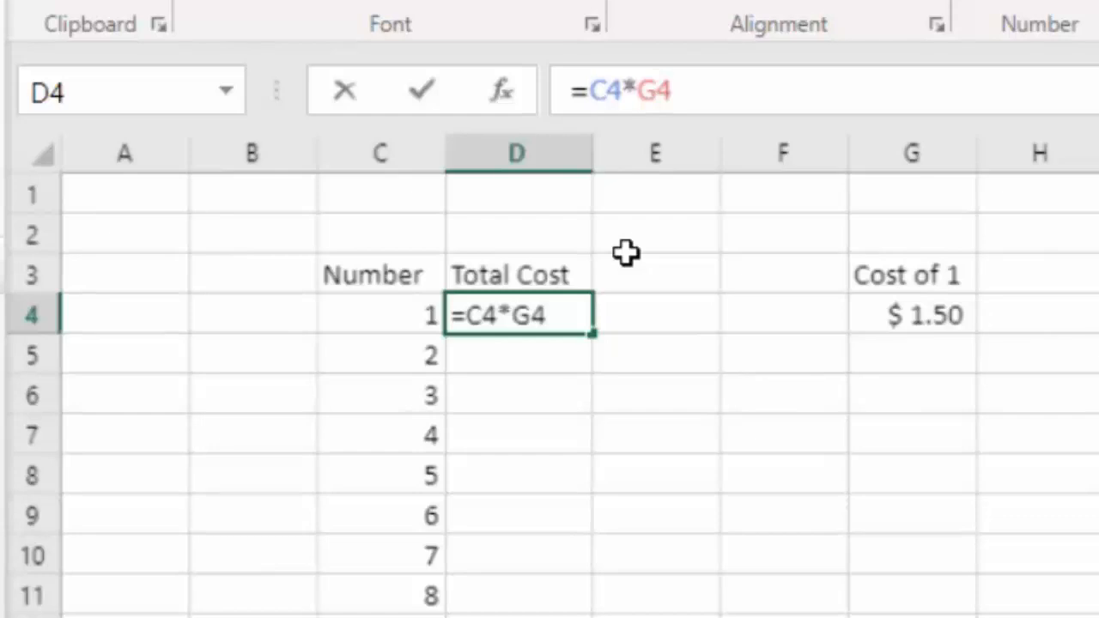
key(F4)
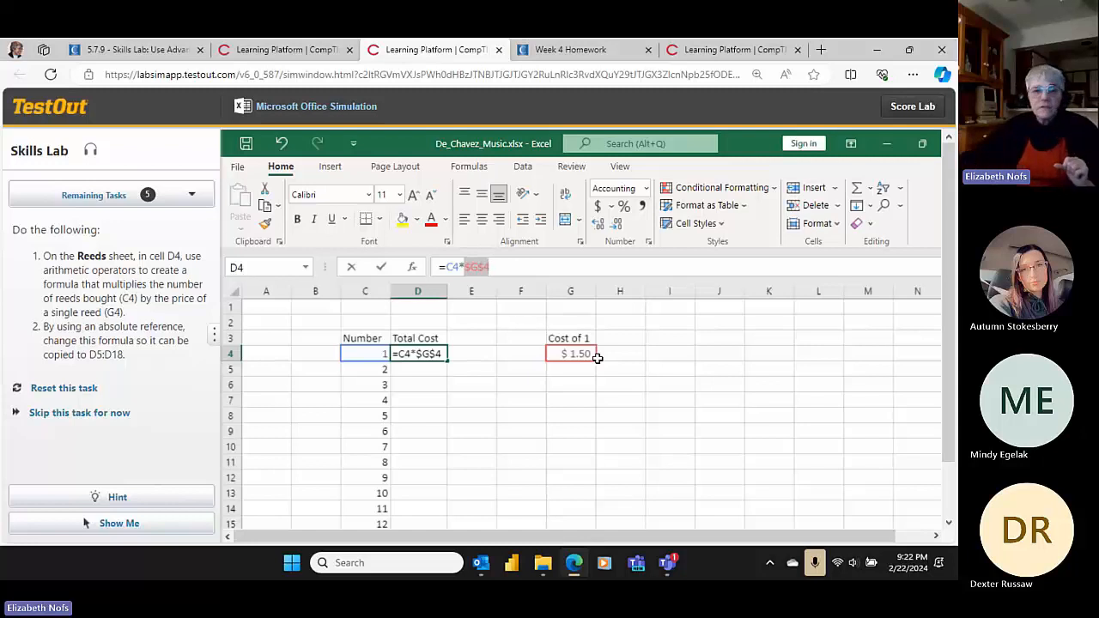
key(Return)
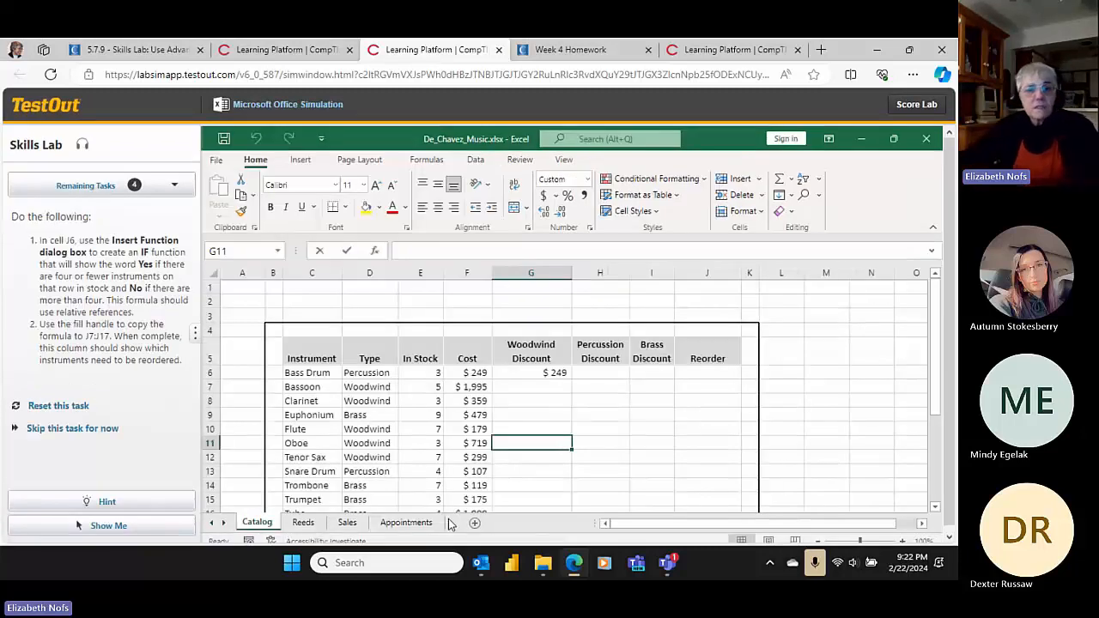
Start an IF function in cell J6 of the Catalog sheet and move its arguments dialog clear of the data.
click(711, 378)
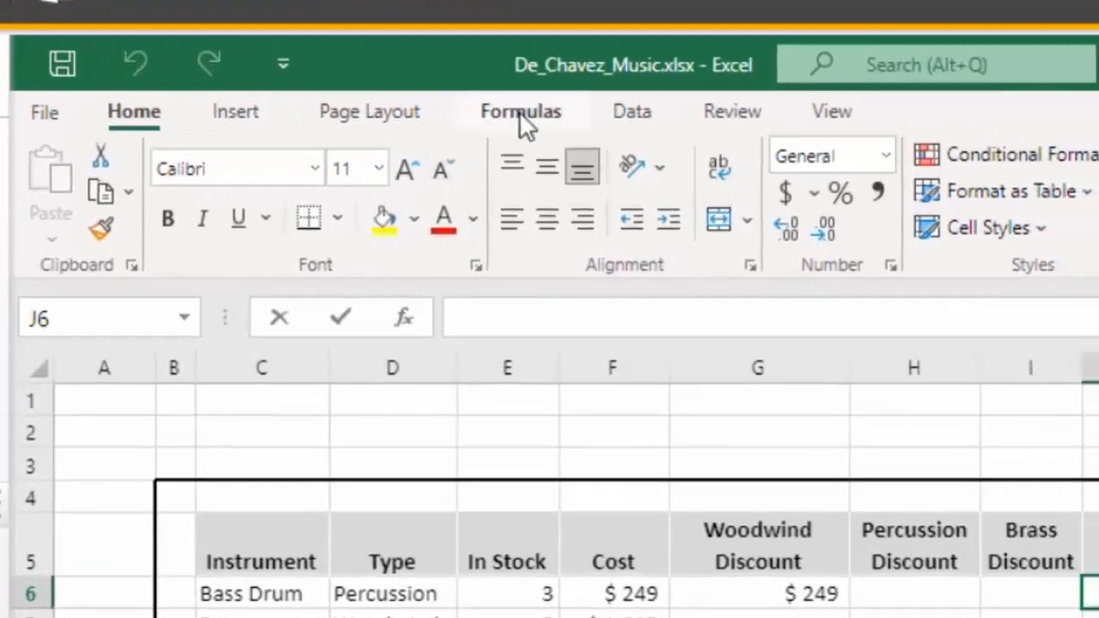
click(521, 112)
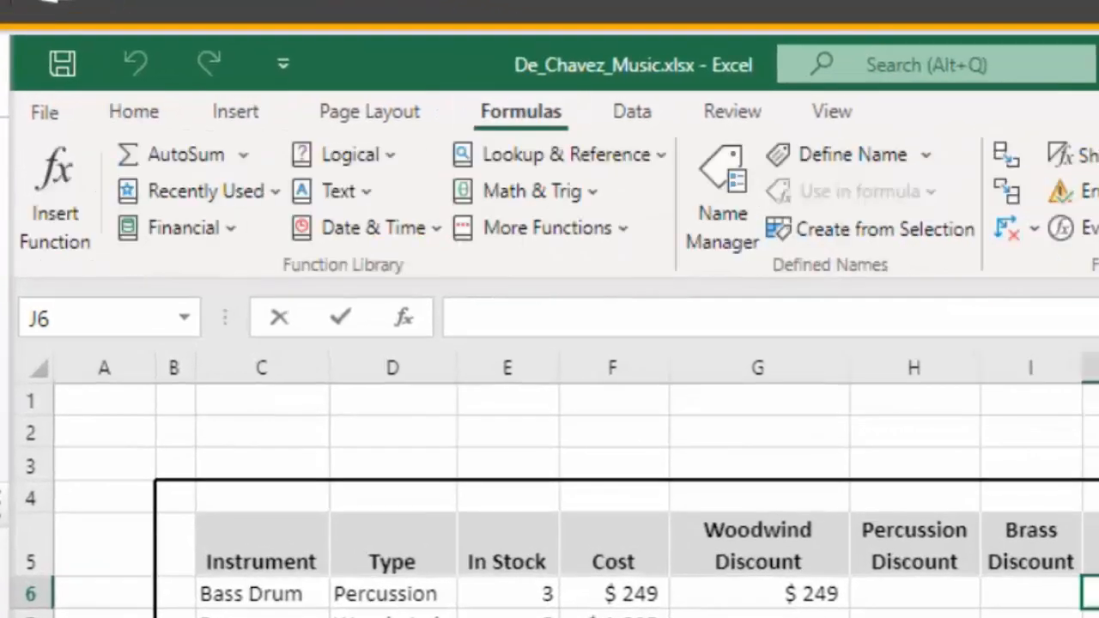
click(388, 153)
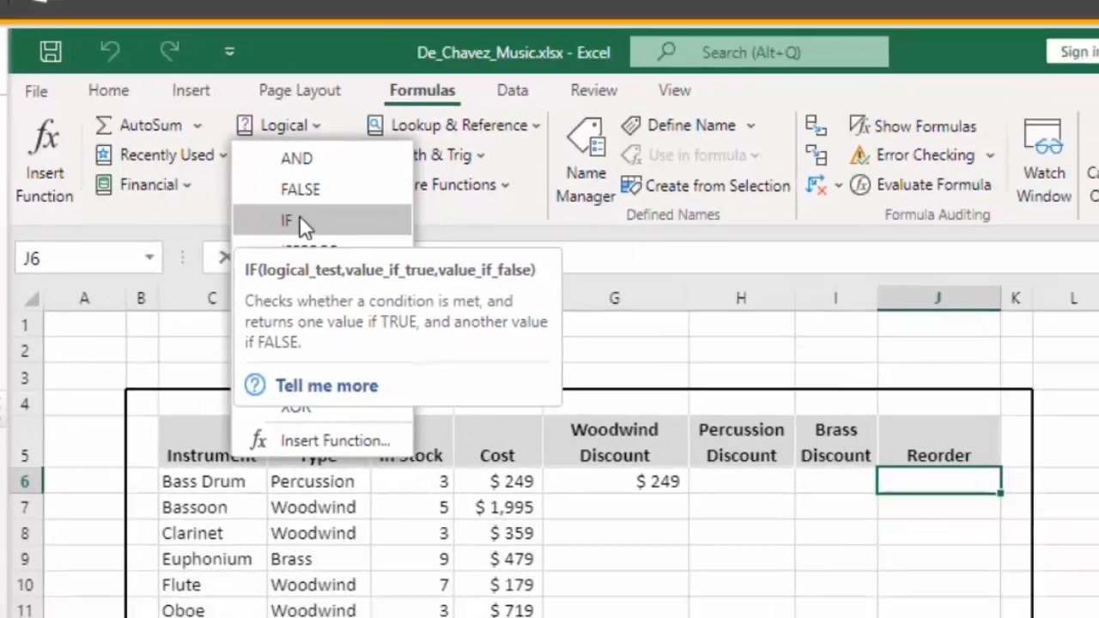
click(369, 272)
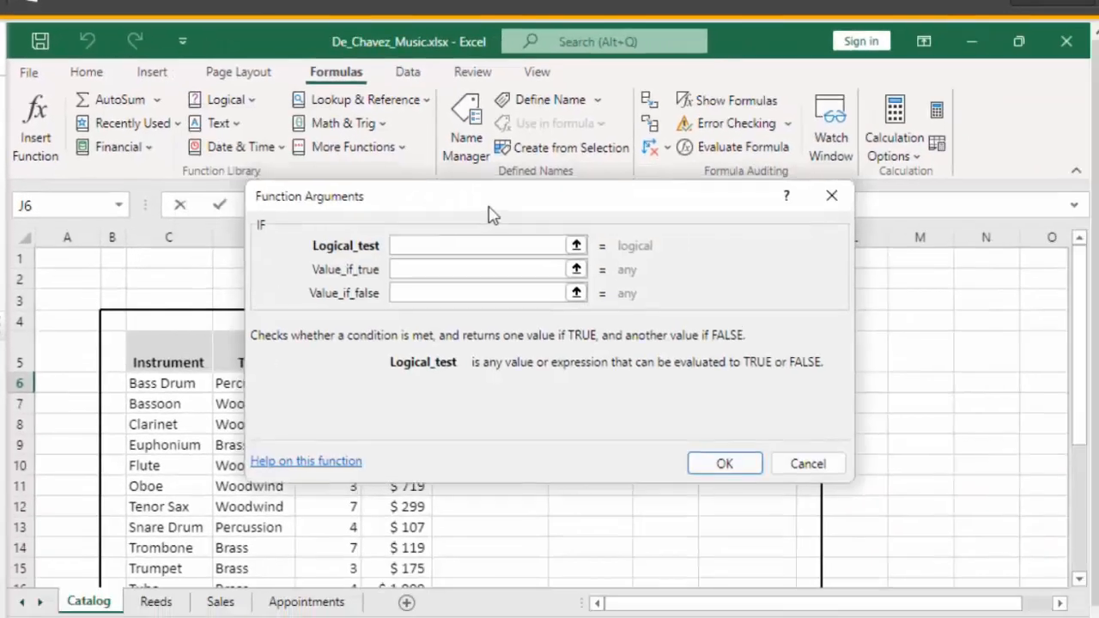
drag(490, 210, 704, 434)
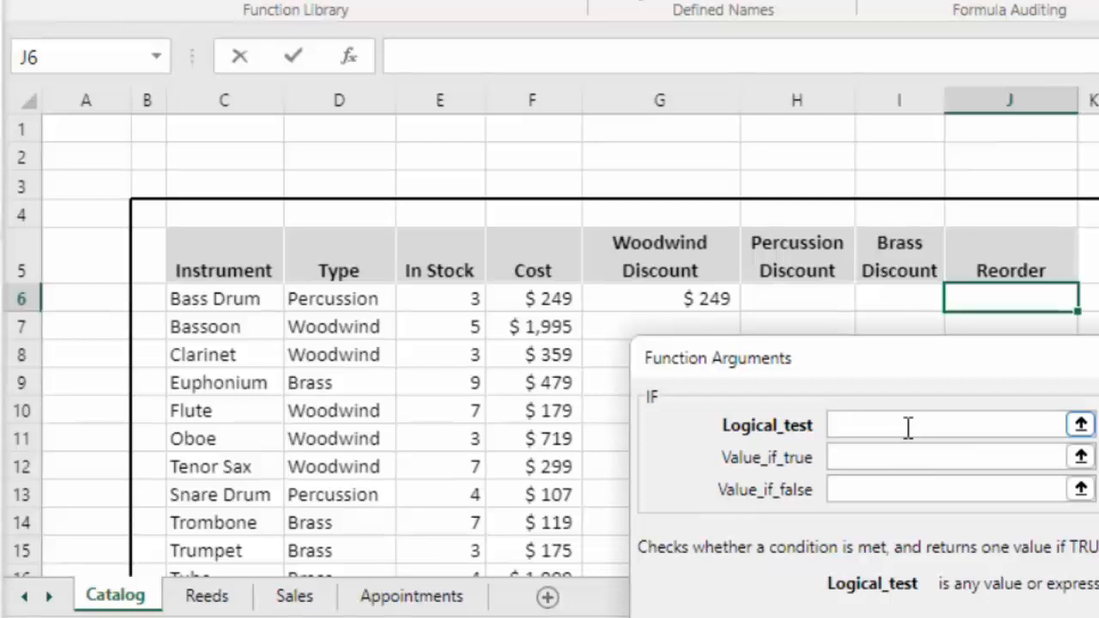
Set the IF function's logical test to E6<=4, using the In Stock cell of the Bass Drum row.
click(432, 298)
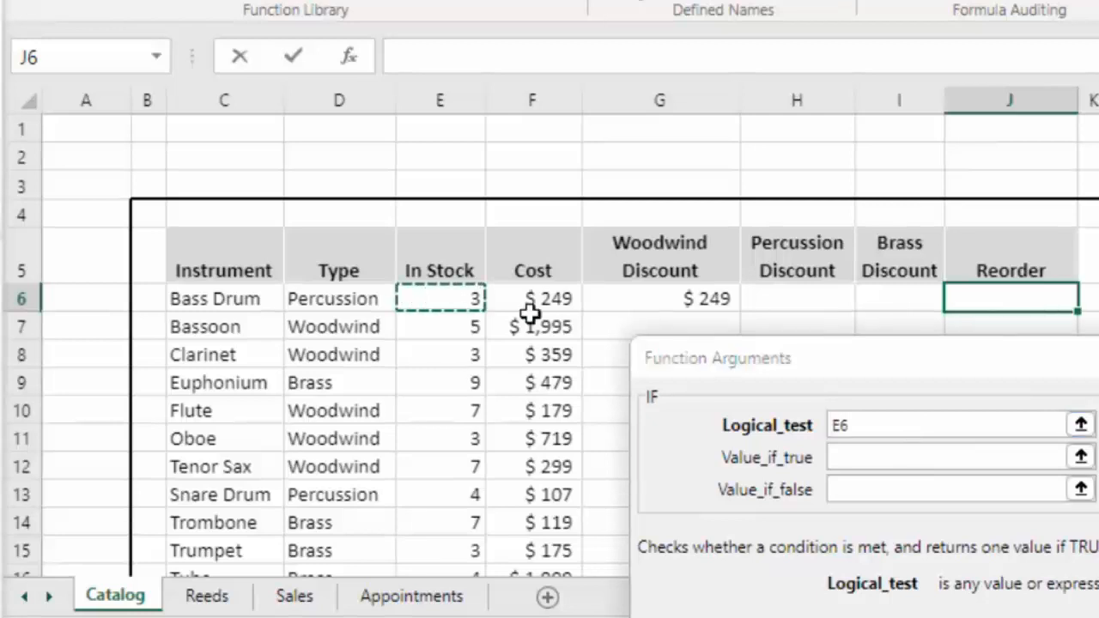
click(881, 425)
click(907, 423)
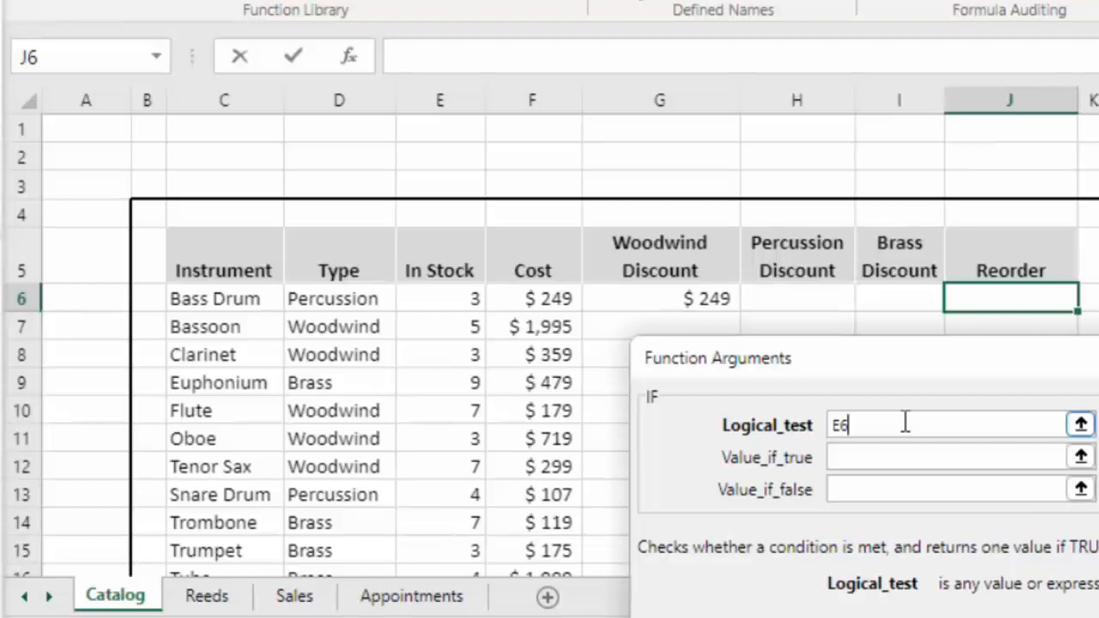
text(<=4)
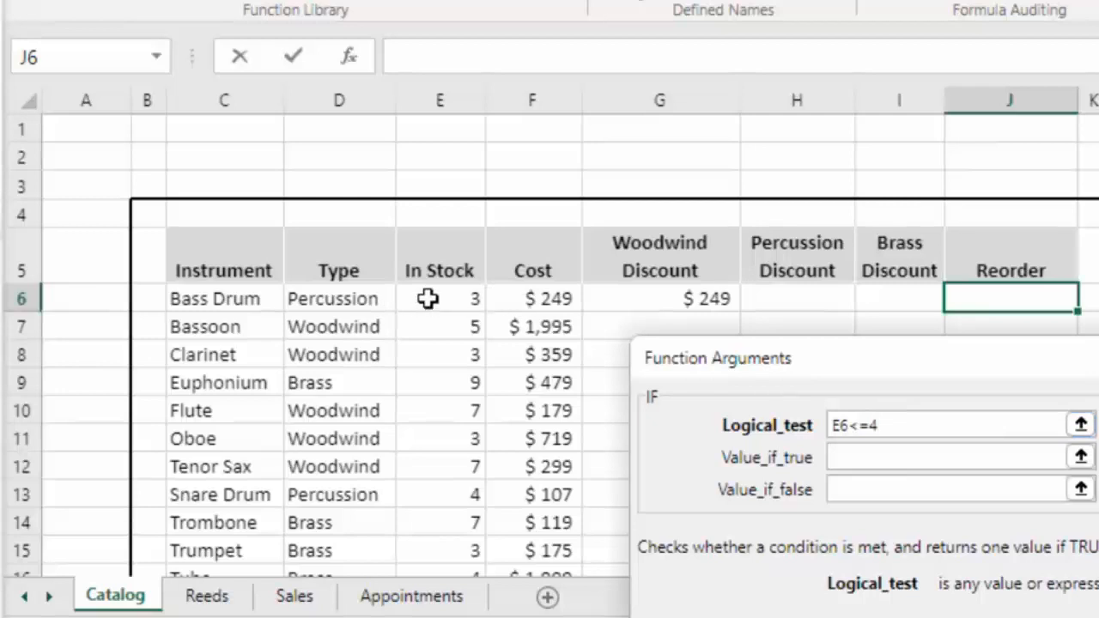
Set the IF function to return "Yes" if true and "No" if false, and confirm the formula in J6.
click(850, 457)
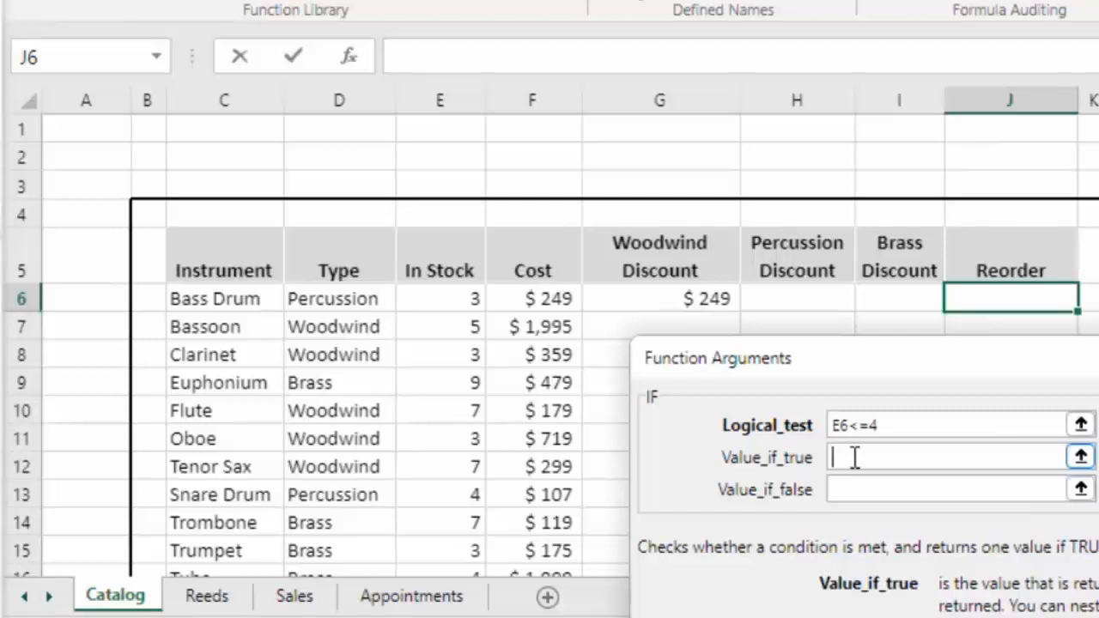
text(Yes)
click(908, 491)
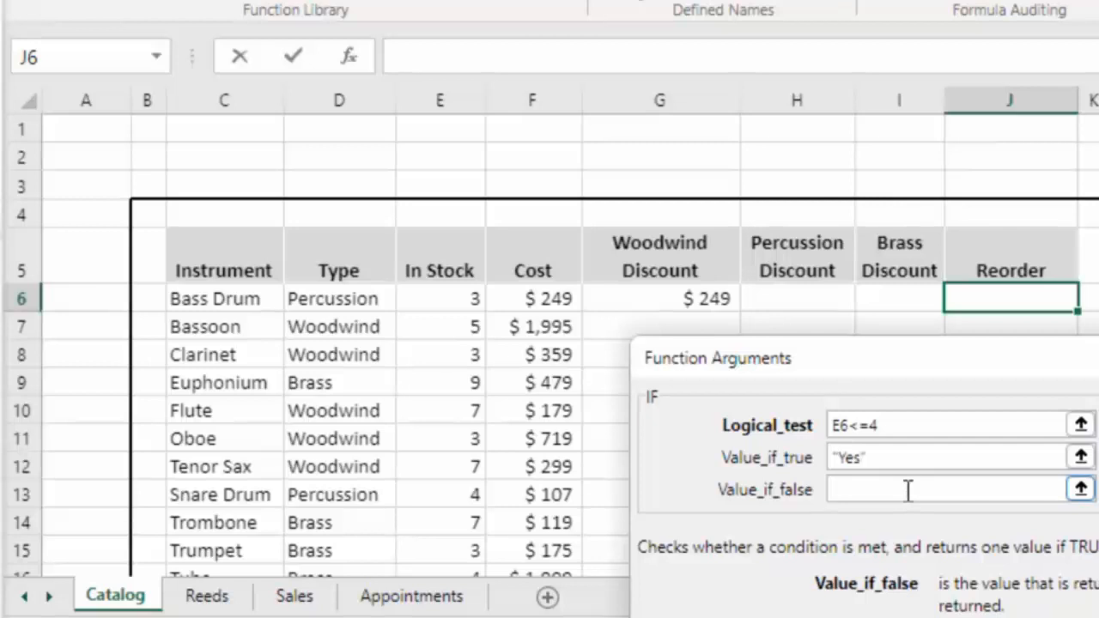
text(No)
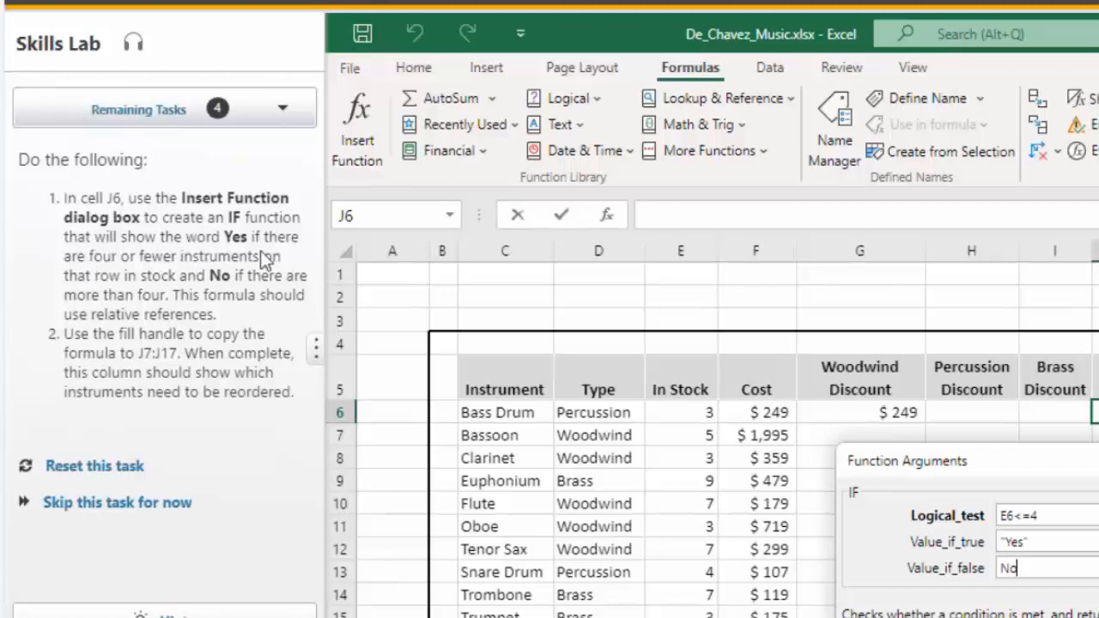
click(1045, 540)
click(1047, 573)
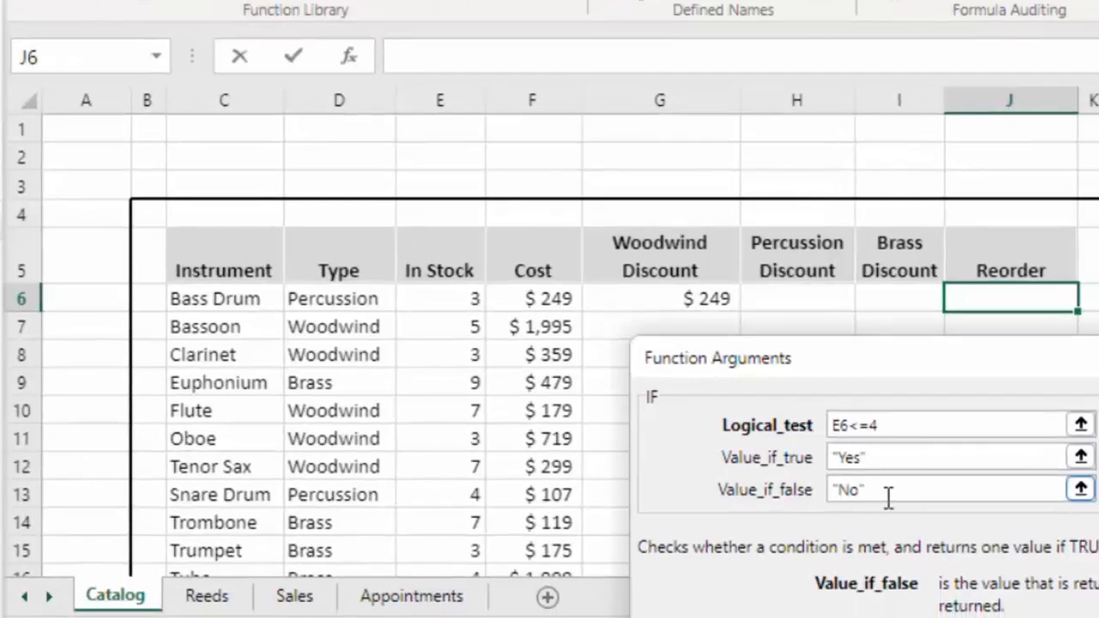
key(Return)
Fill the Reorder formula from J6 down through J17 and continue to the next lab task.
scroll(550, 344, down, 1)
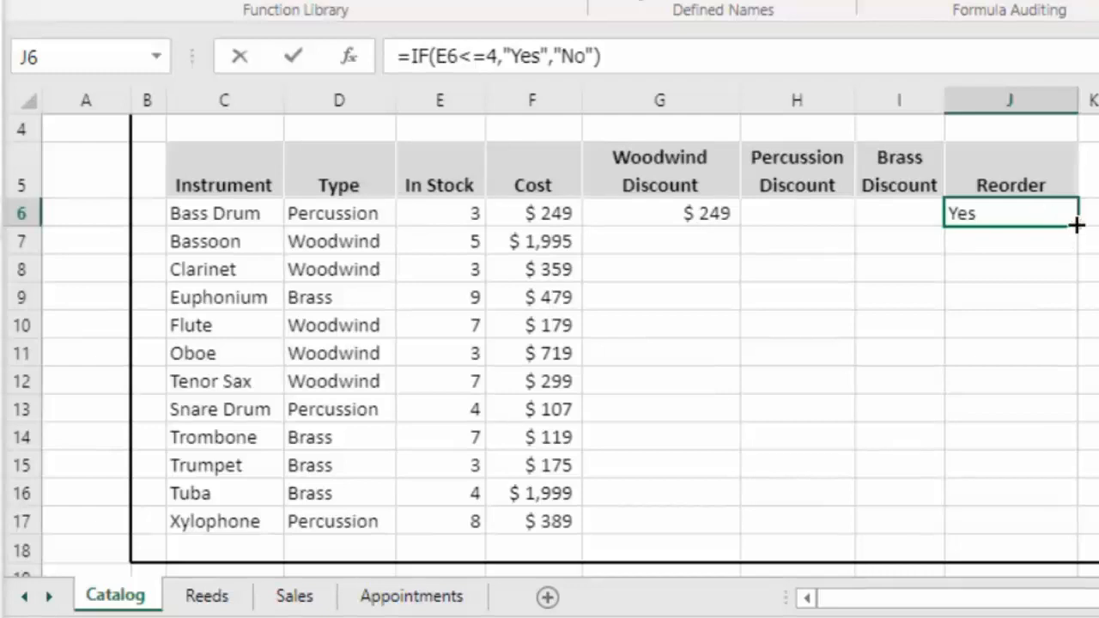
drag(1077, 225, 1049, 532)
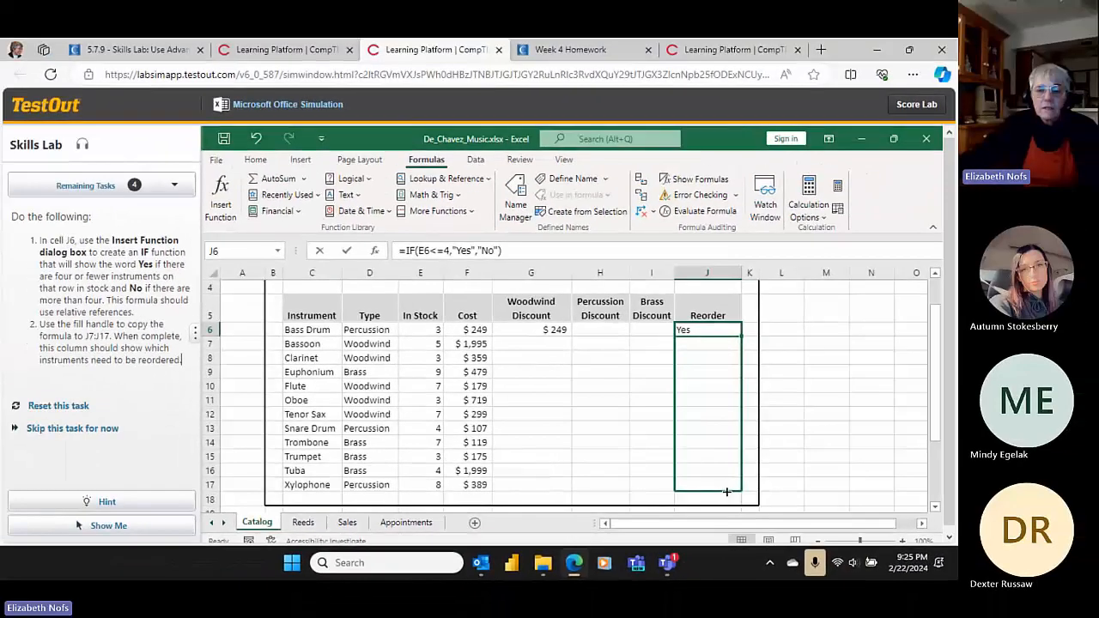
drag(727, 492, 726, 491)
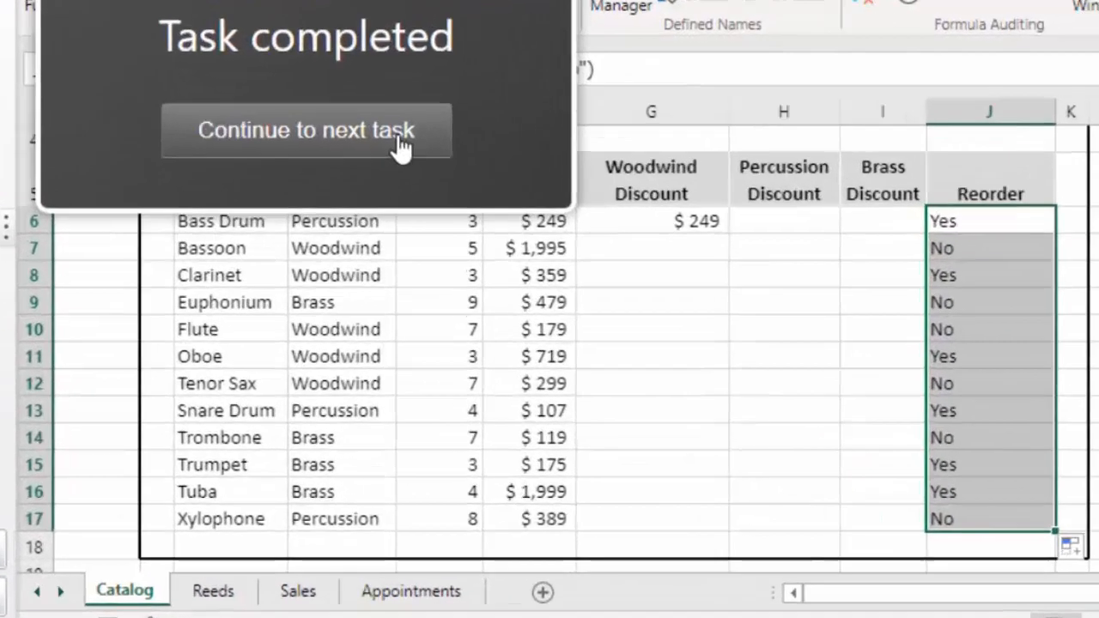
click(396, 286)
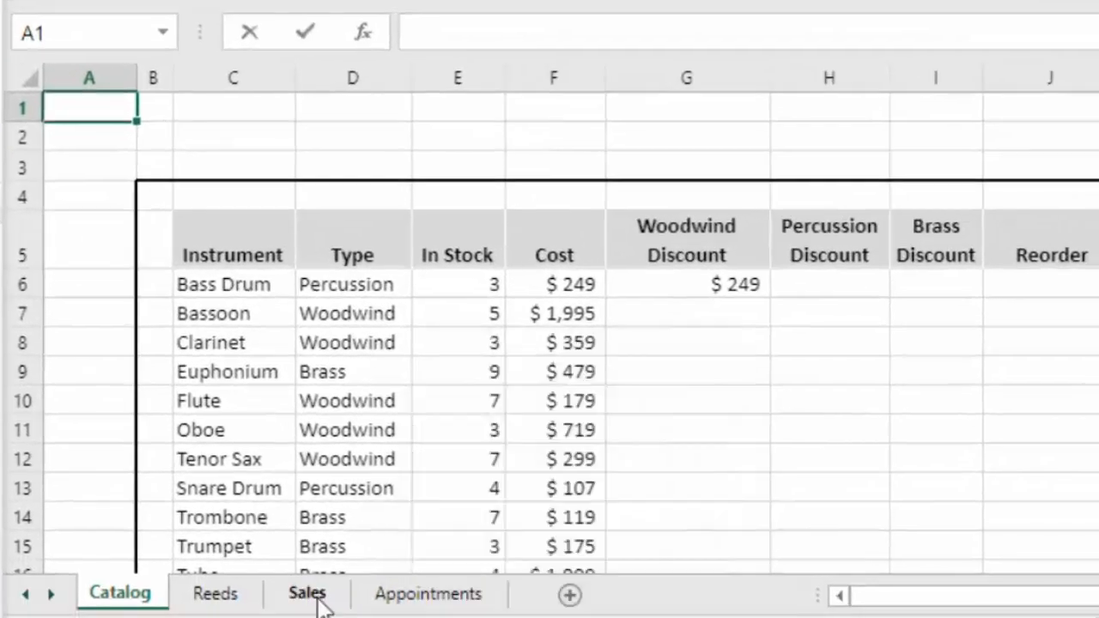
Open the Sales sheet and check what formula error is flagged for the total in cell H6.
click(309, 594)
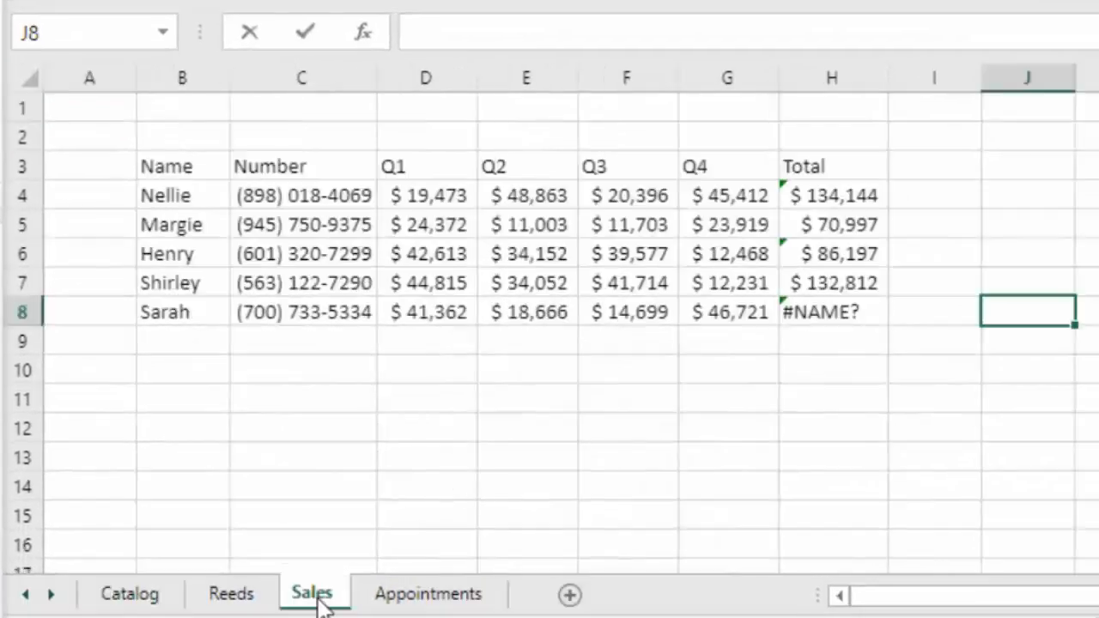
click(878, 311)
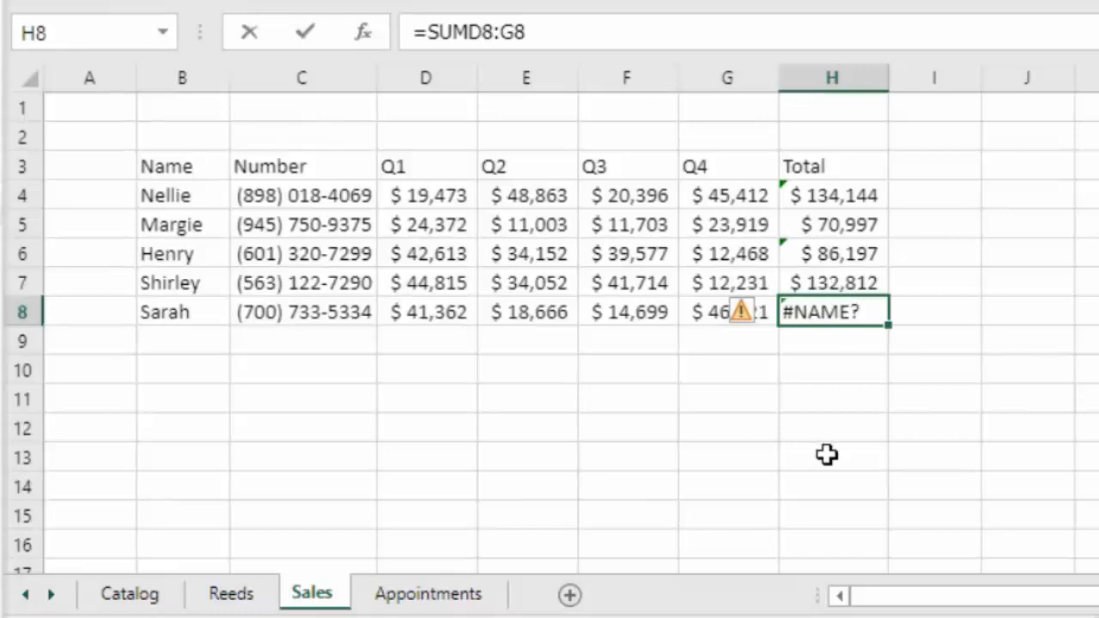
click(822, 252)
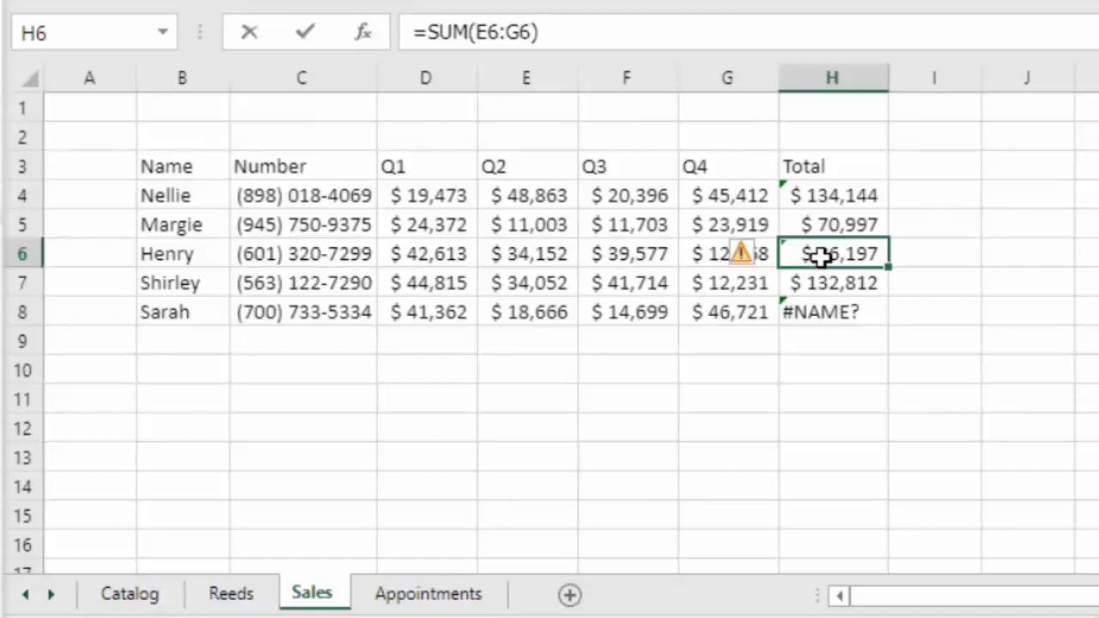
click(756, 256)
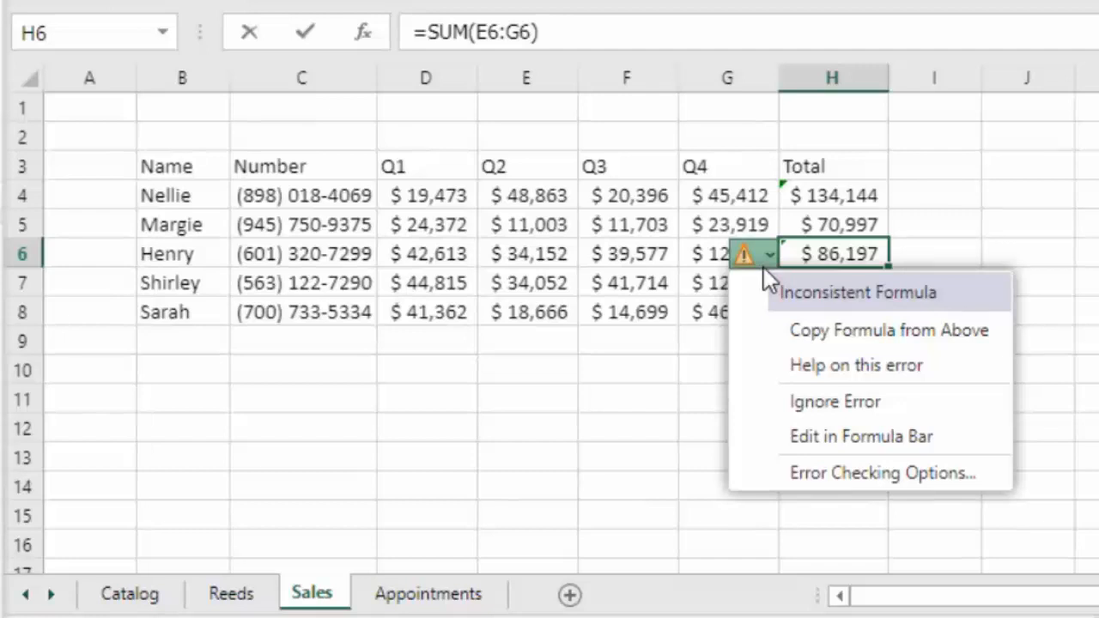
Compare the cell range summed in H6 with the range summed in H5 on the Sales sheet.
click(834, 266)
double_click(846, 269)
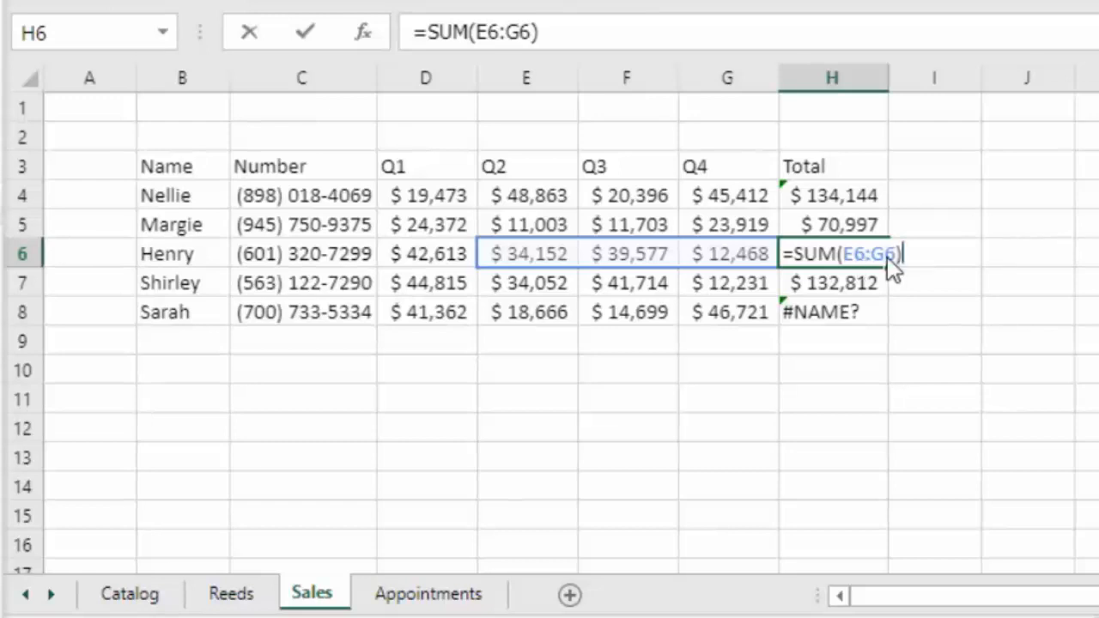
key(ctrl+Return)
click(830, 221)
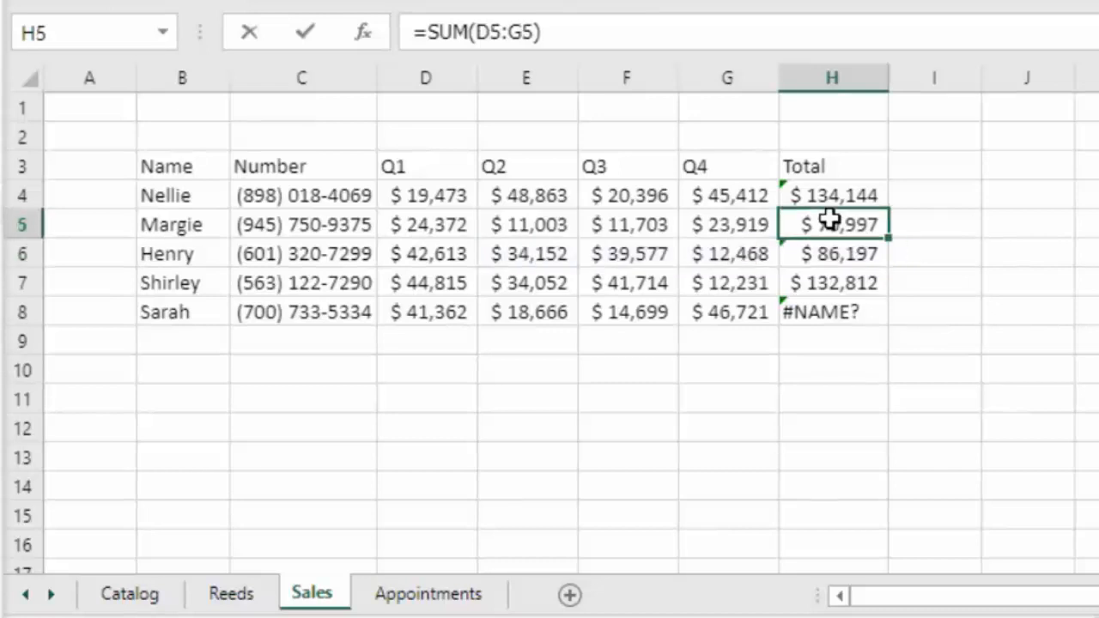
key(F2)
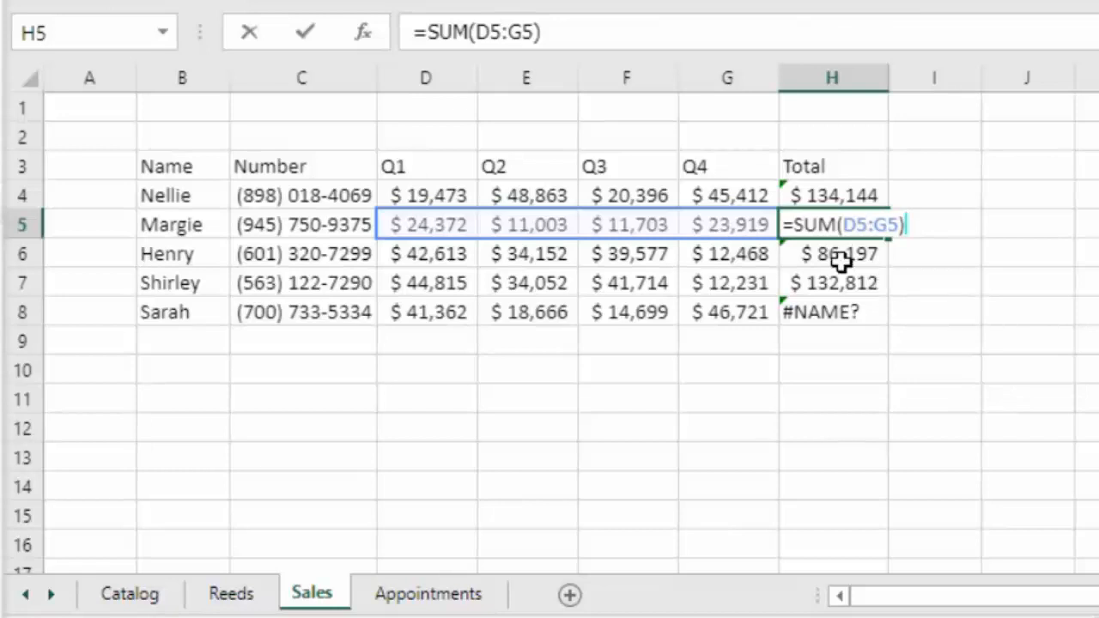
key(Return)
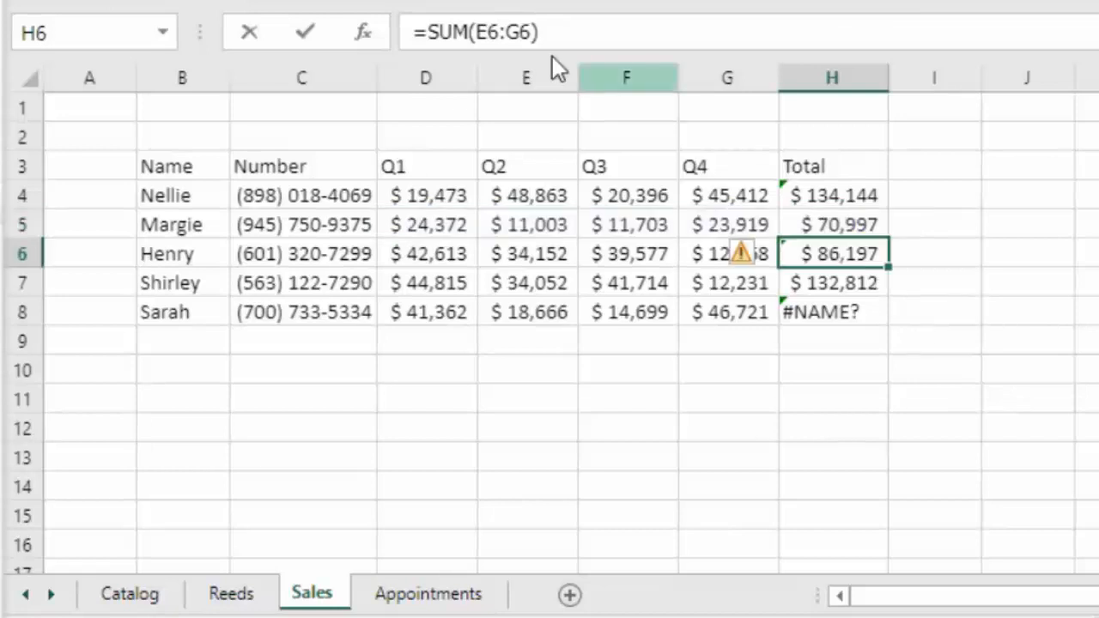
Correct the formula in H6 to =SUM(D6:G6) and continue to the next lab task.
click(499, 35)
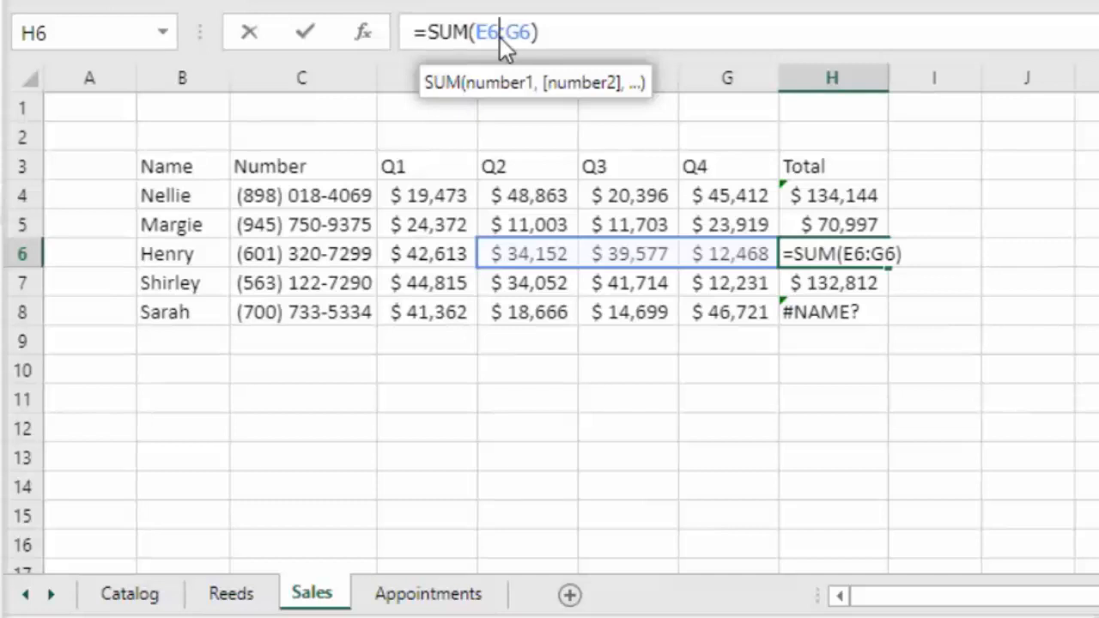
click(490, 34)
key(BackSpace)
text(D)
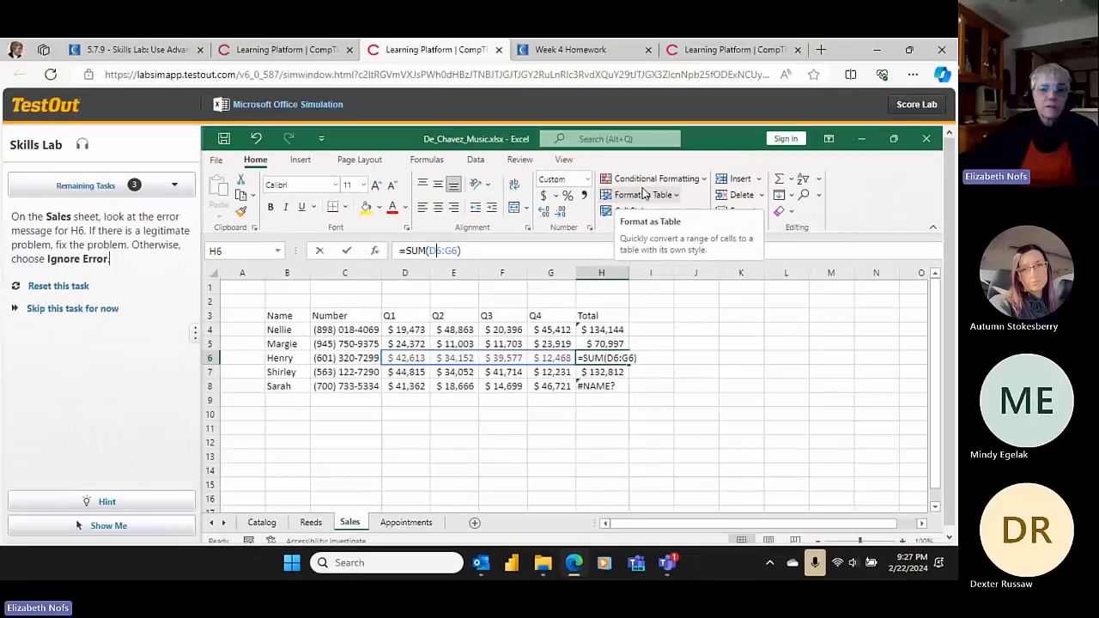
key(Return)
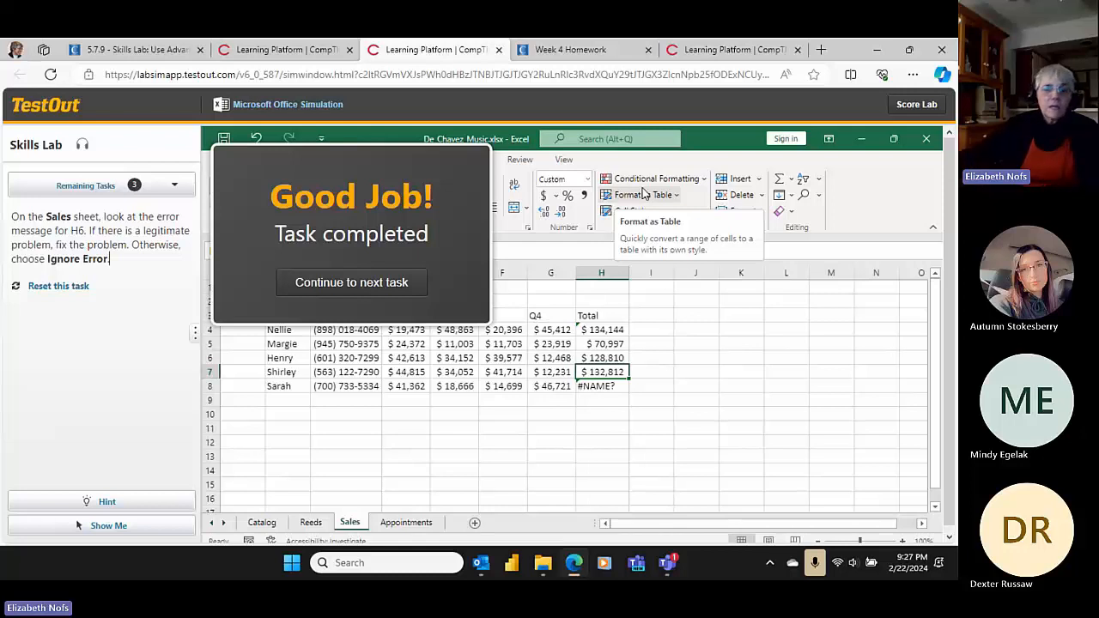
click(351, 283)
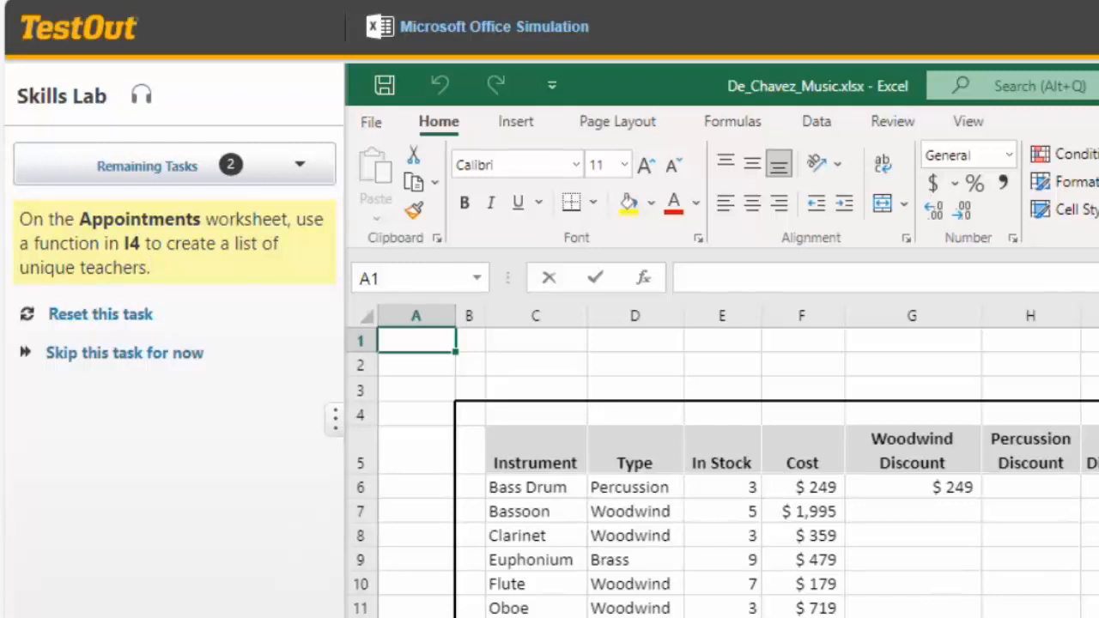
List the unique teachers on the Appointments sheet with =unique(D4:D15) in cell I4, and continue to the next lab task.
click(550, 617)
click(1096, 413)
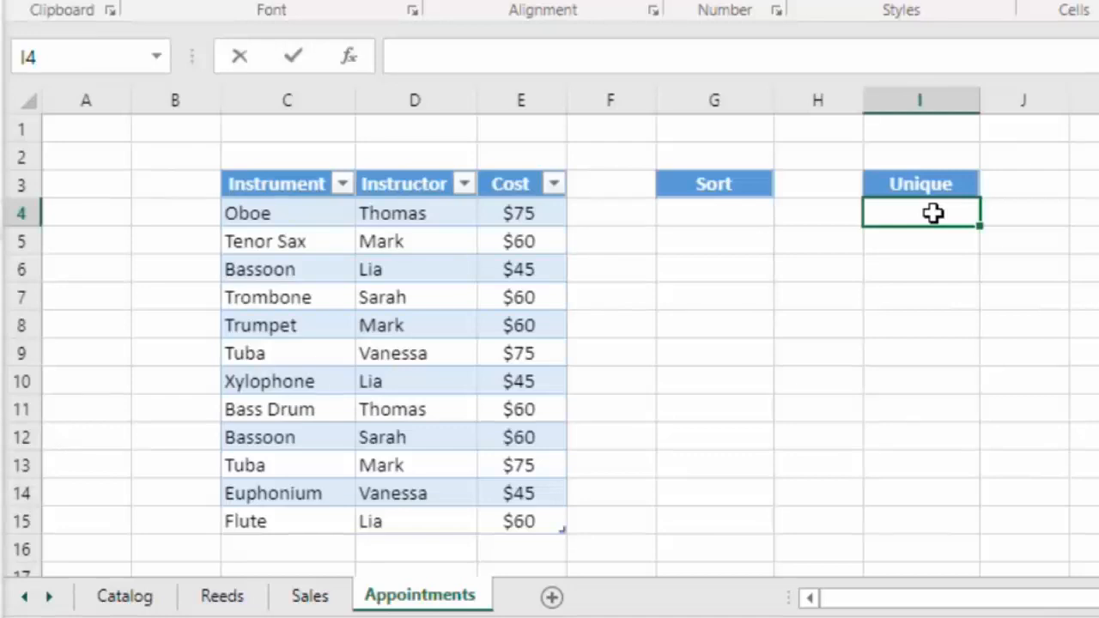
text(=u)
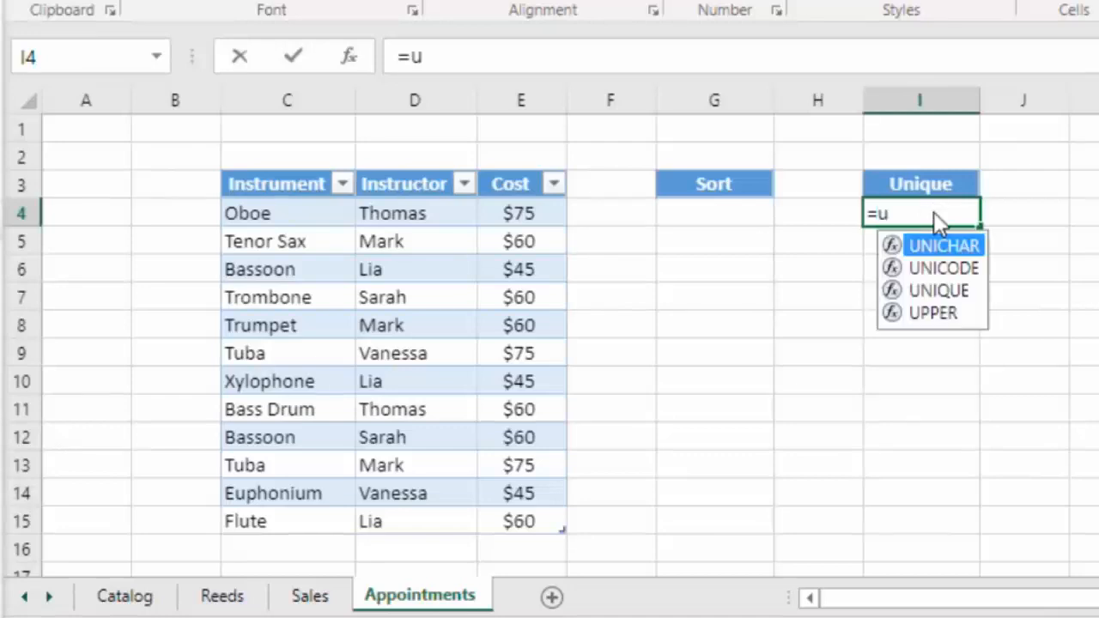
text(nique)
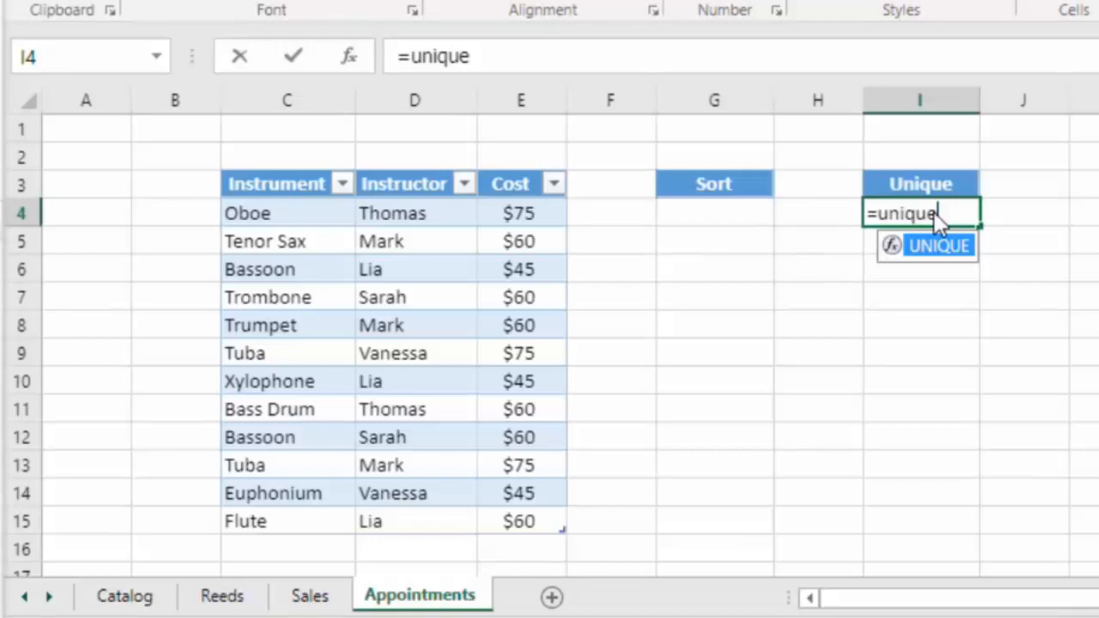
text(()
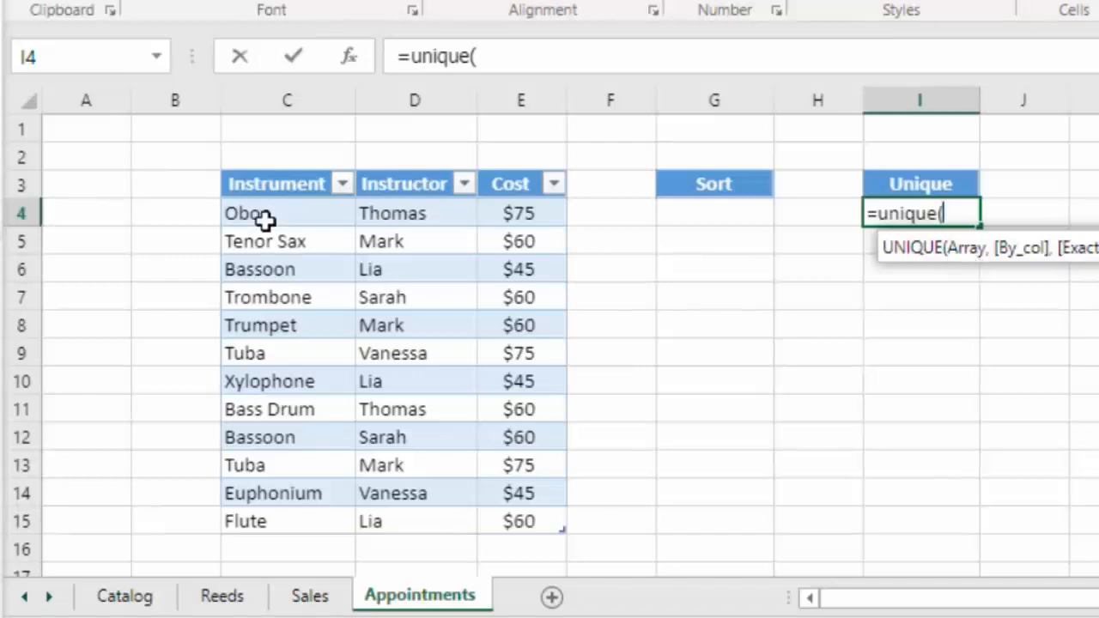
drag(422, 214, 376, 507)
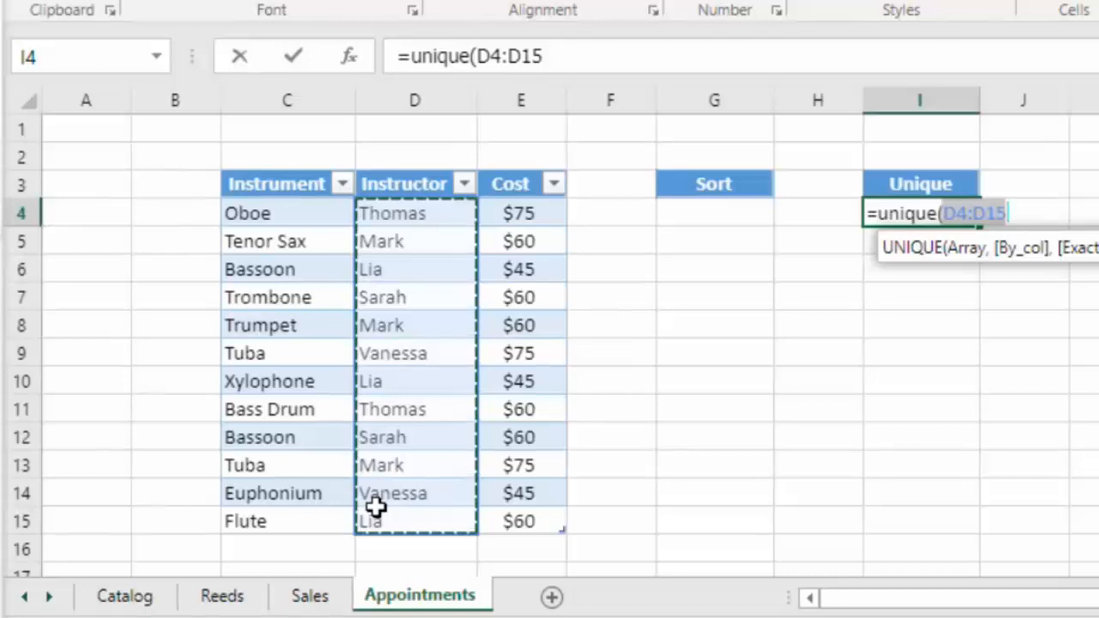
text())
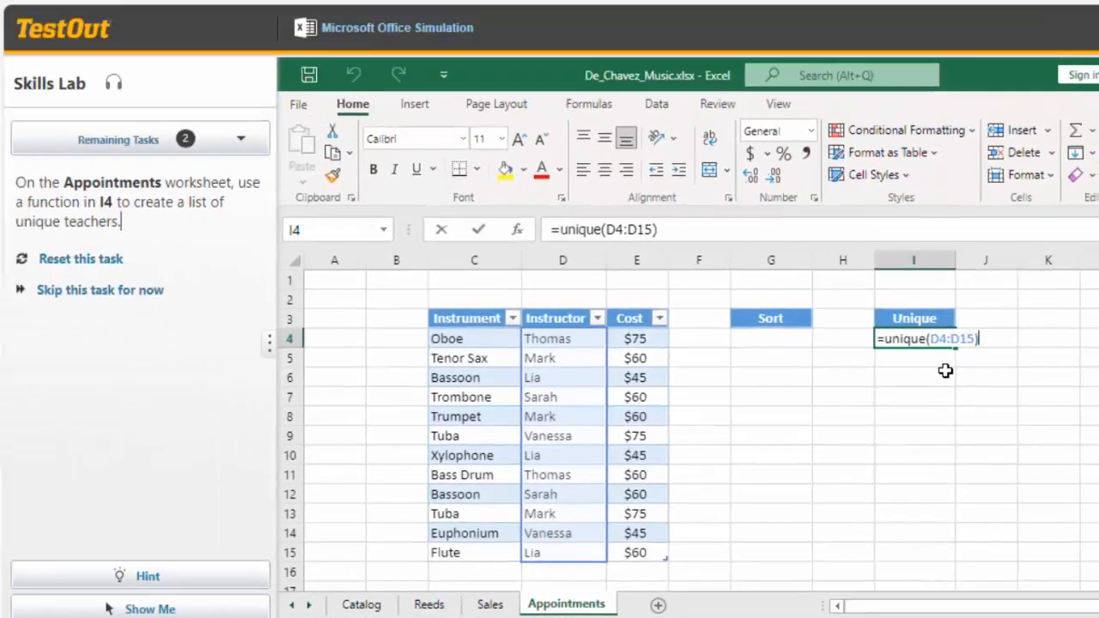
key(Return)
click(443, 273)
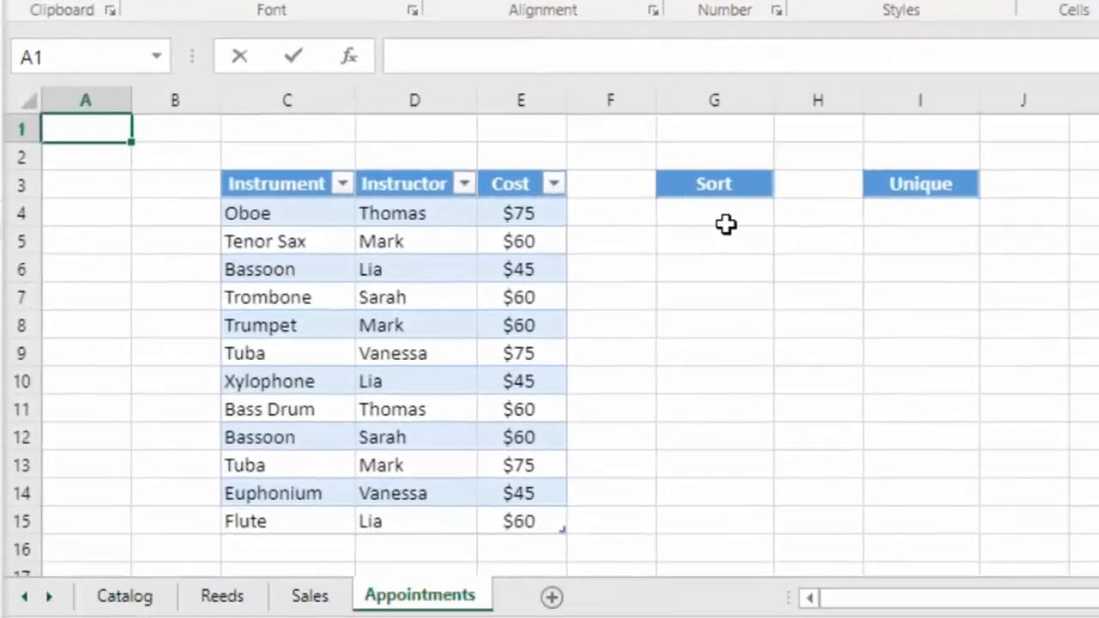
Sort the instruments alphabetically by entering =sort(C4:C15) in cell G4 of the Appointments sheet.
click(737, 222)
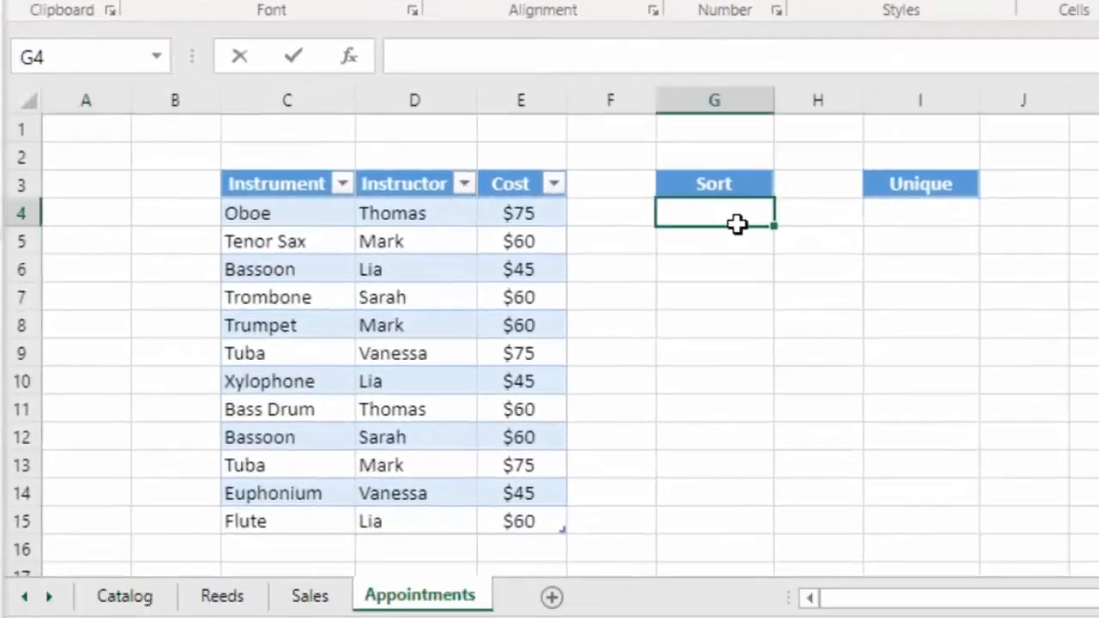
text(=sort()
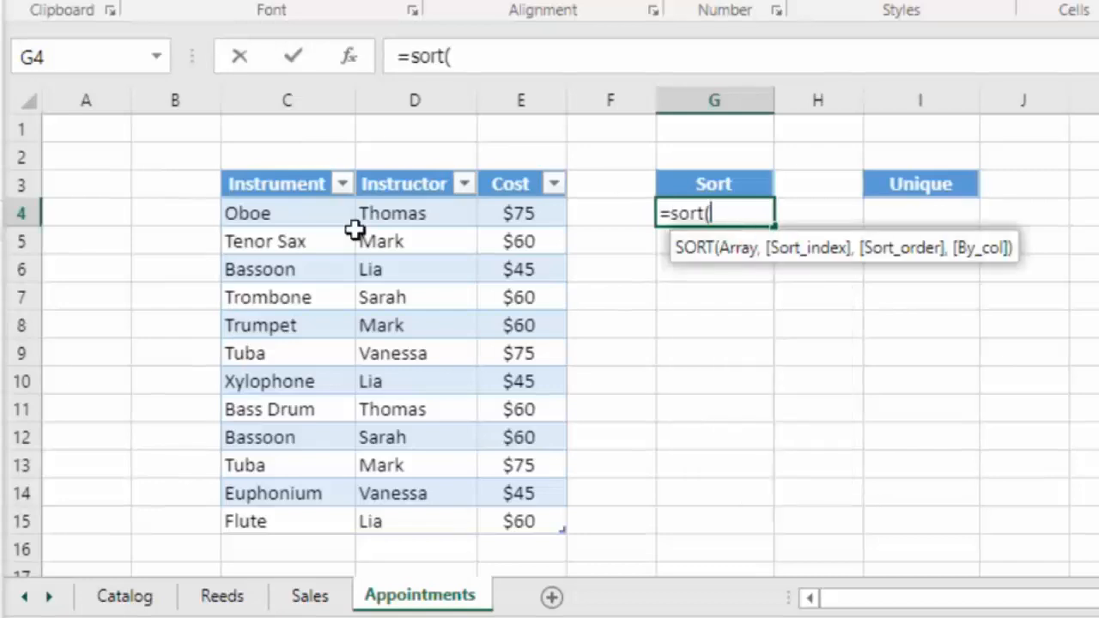
drag(269, 213, 235, 518)
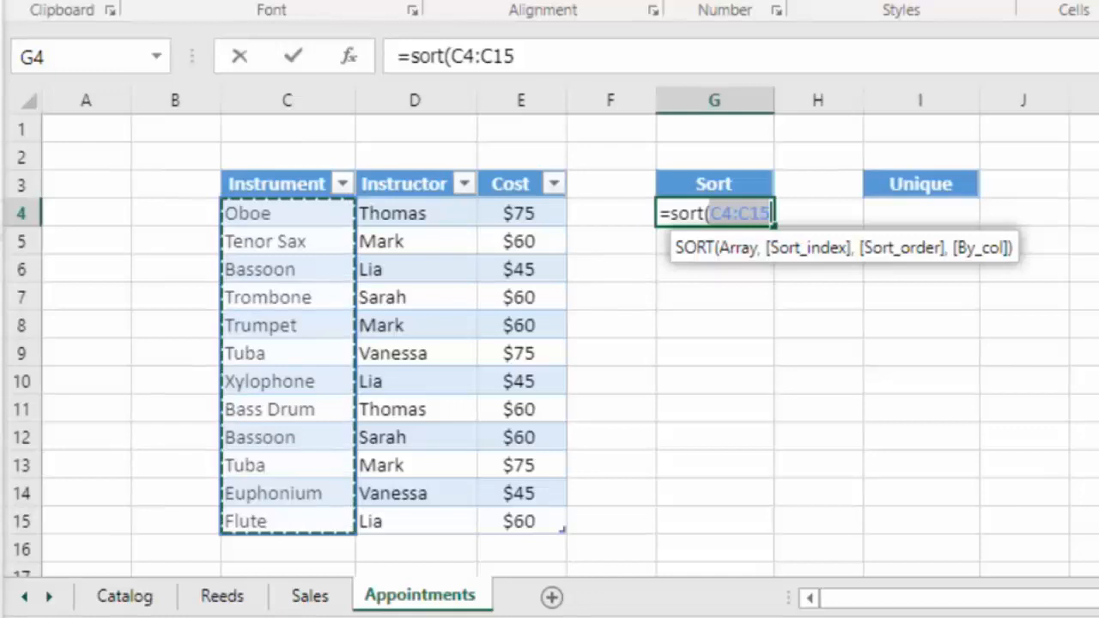
text())
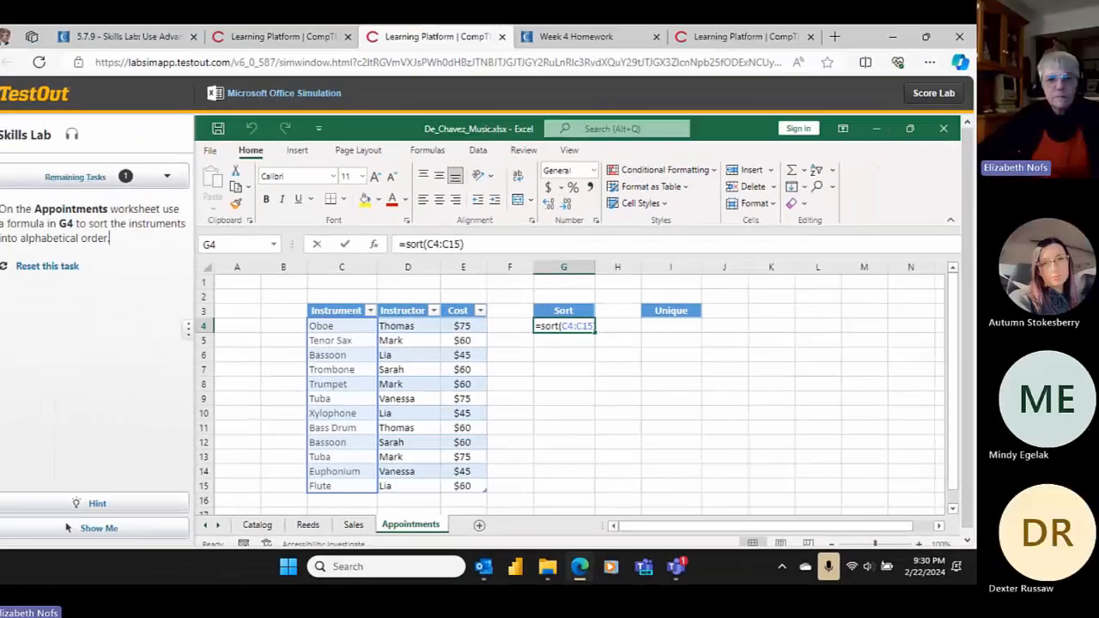
key(Return)
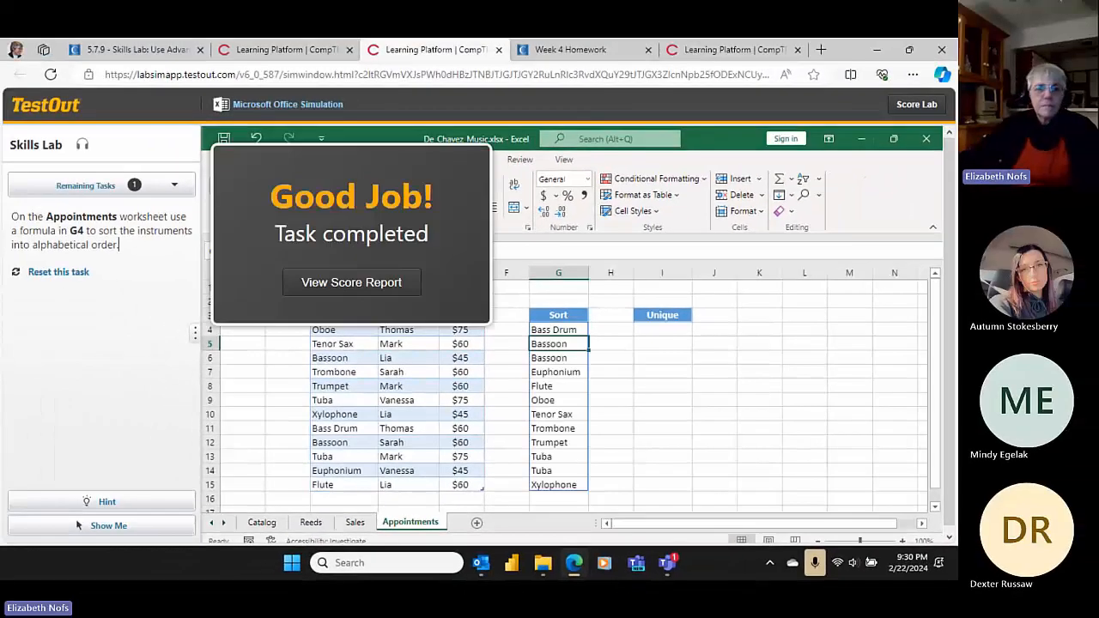
Submit the completed lab for scoring and review the task summary in the lab report.
click(309, 282)
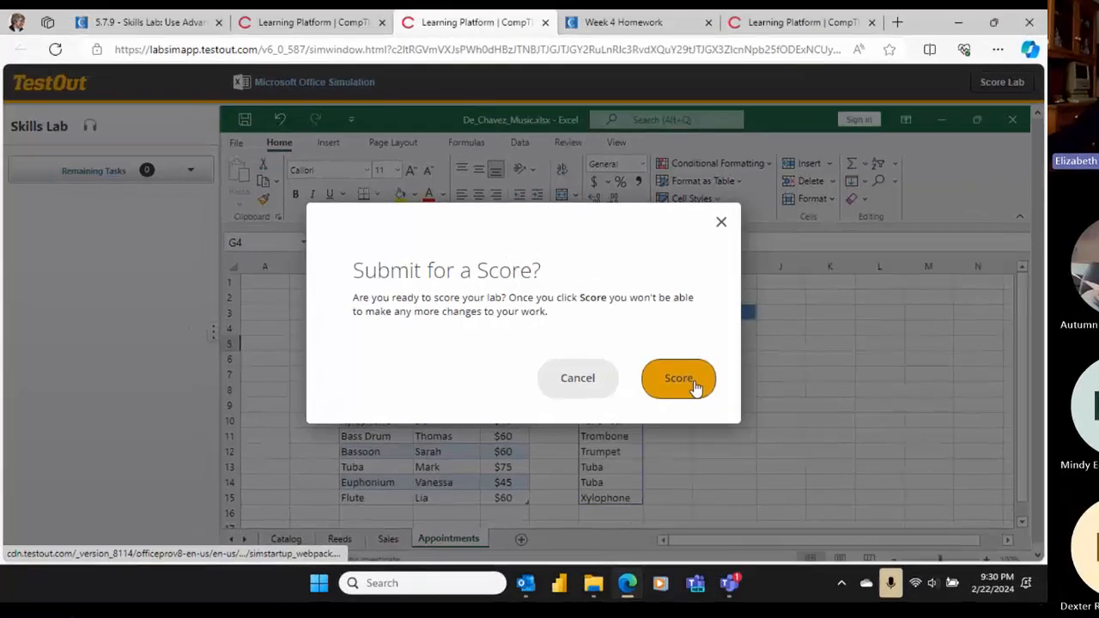
click(637, 383)
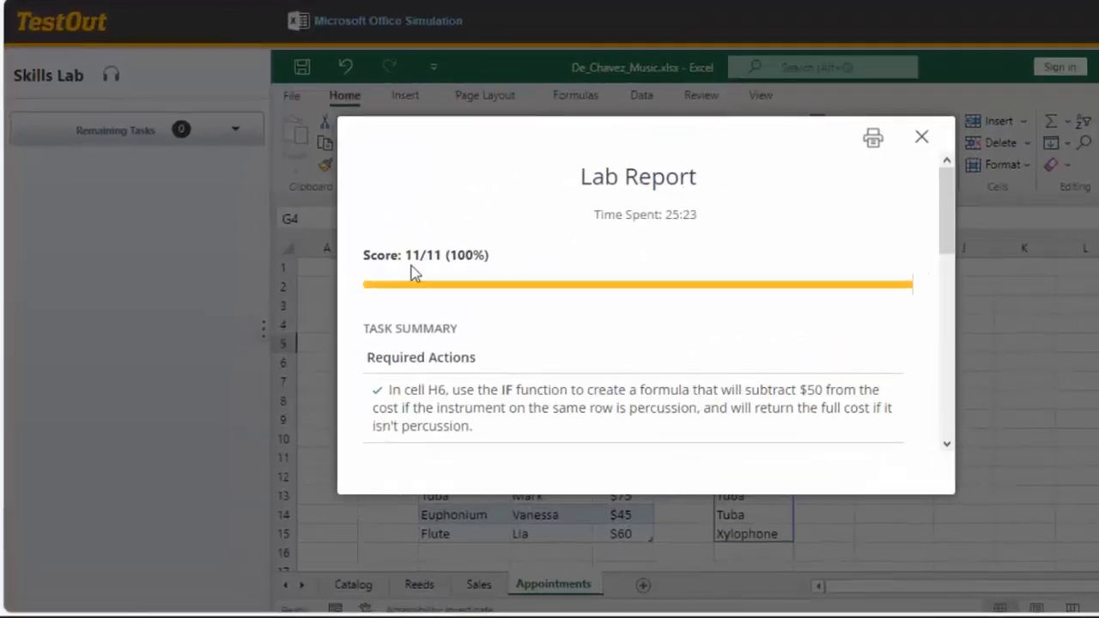
scroll(496, 331, down, 2)
scroll(496, 330, down, 5)
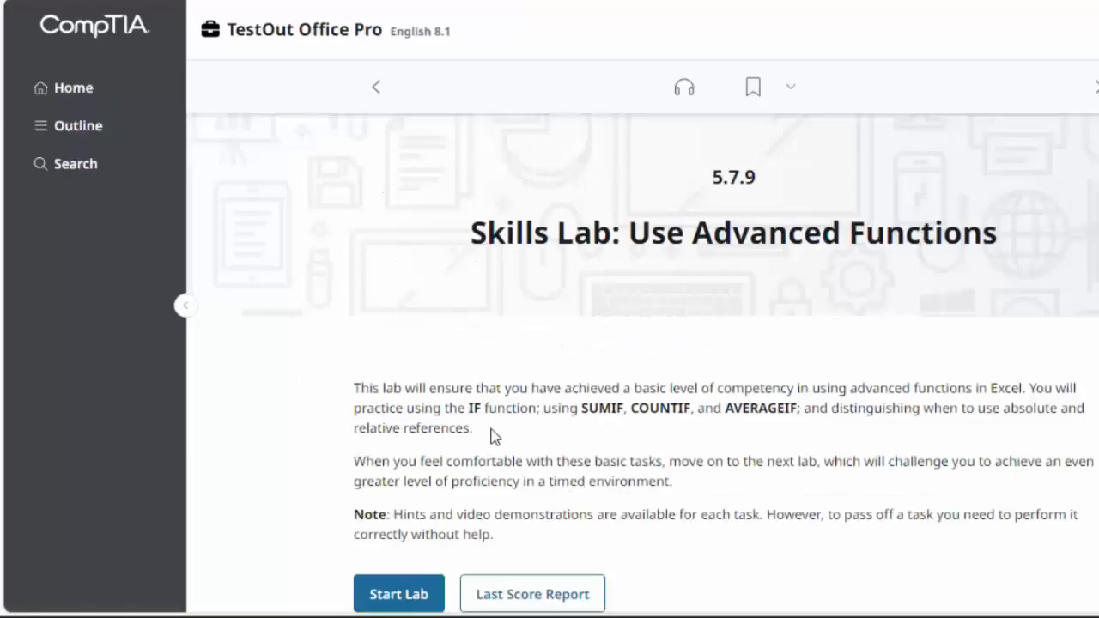